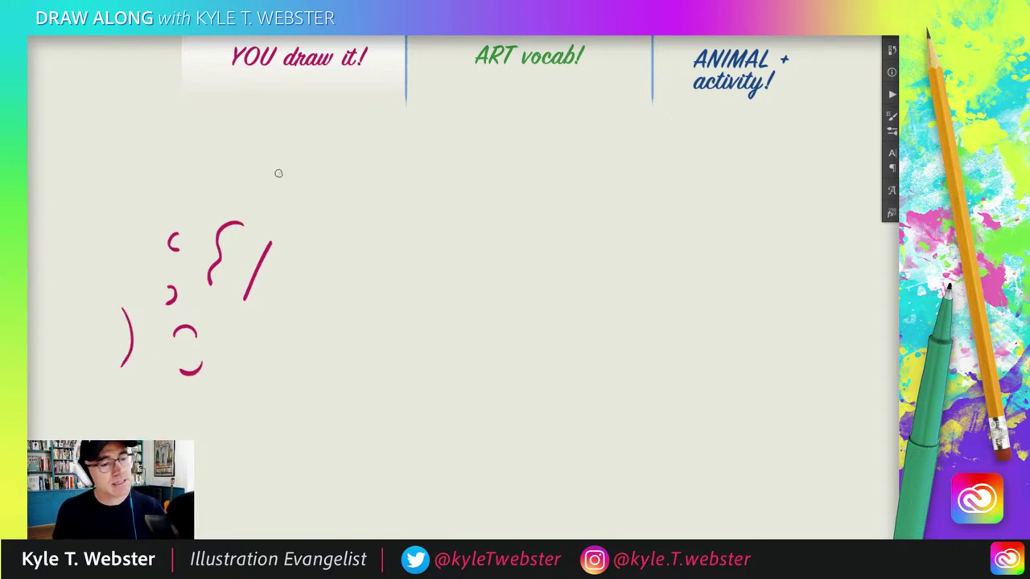
Add two more magenta marks, then select all and delete to clear the layer
drag(279, 173, 207, 177)
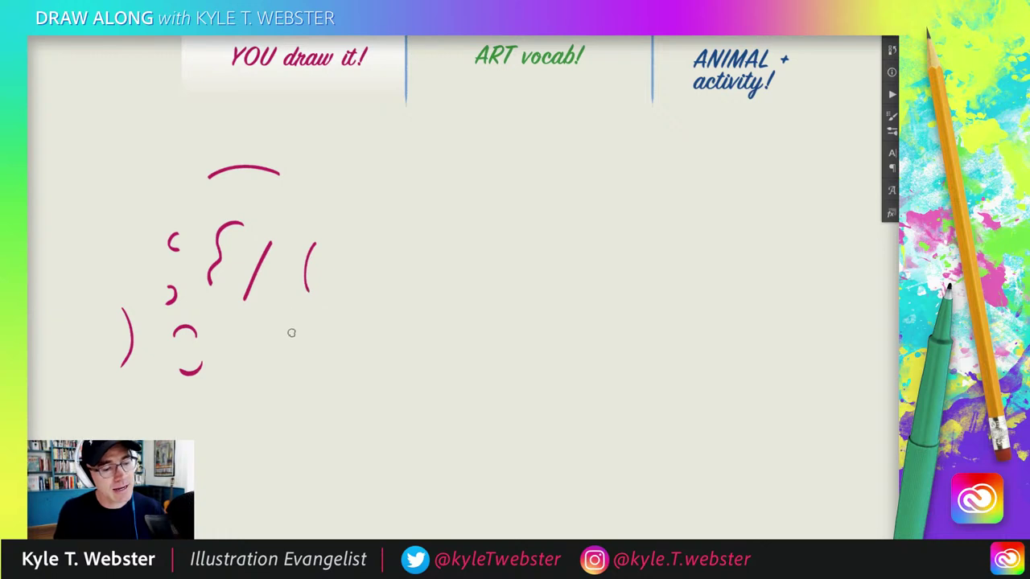
drag(292, 331, 293, 352)
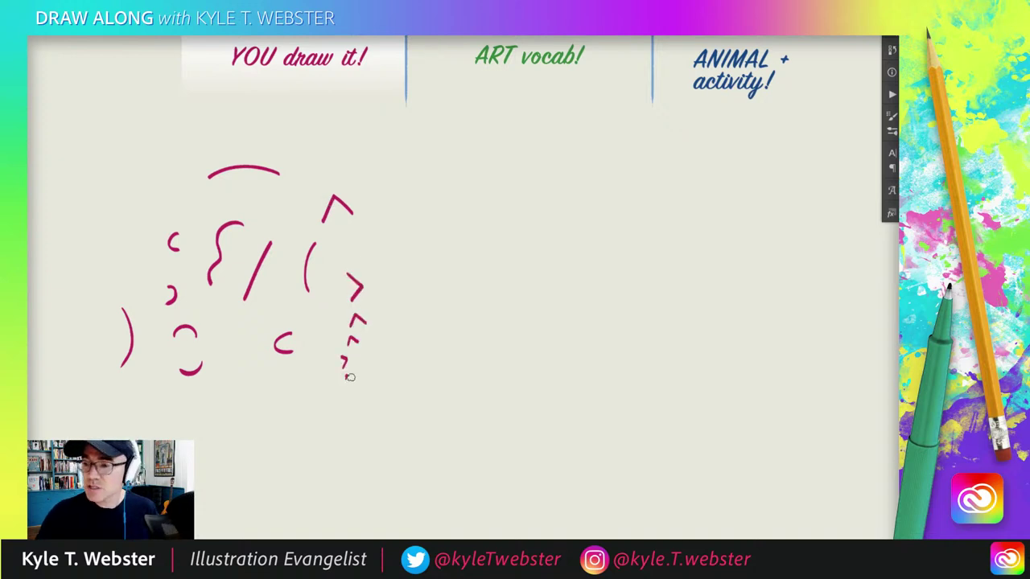
key(ctrl+a)
key(Delete)
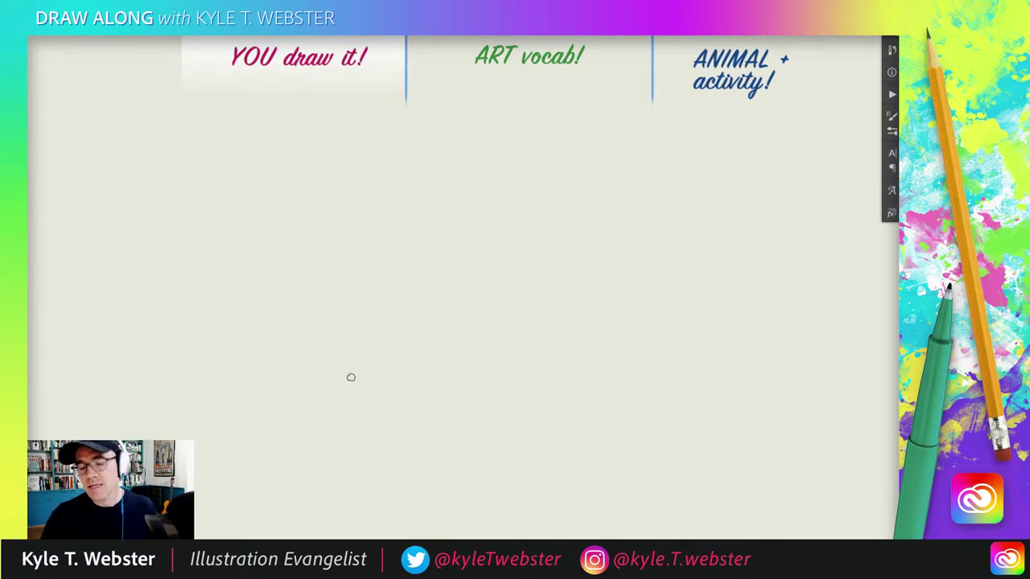
Draw the box body's two vertical legs with feet hooking outward
drag(368, 278, 354, 279)
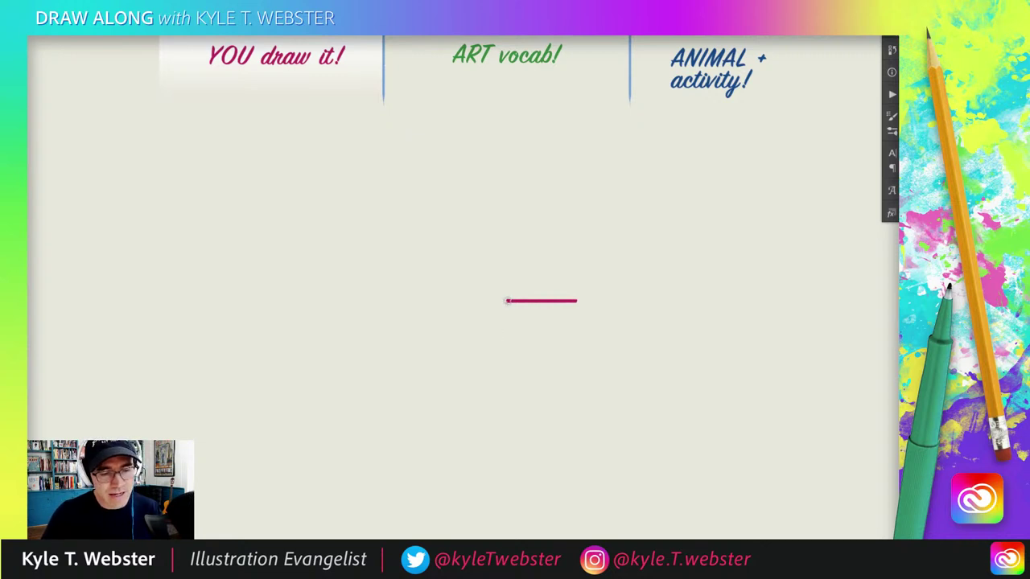
drag(507, 301, 505, 351)
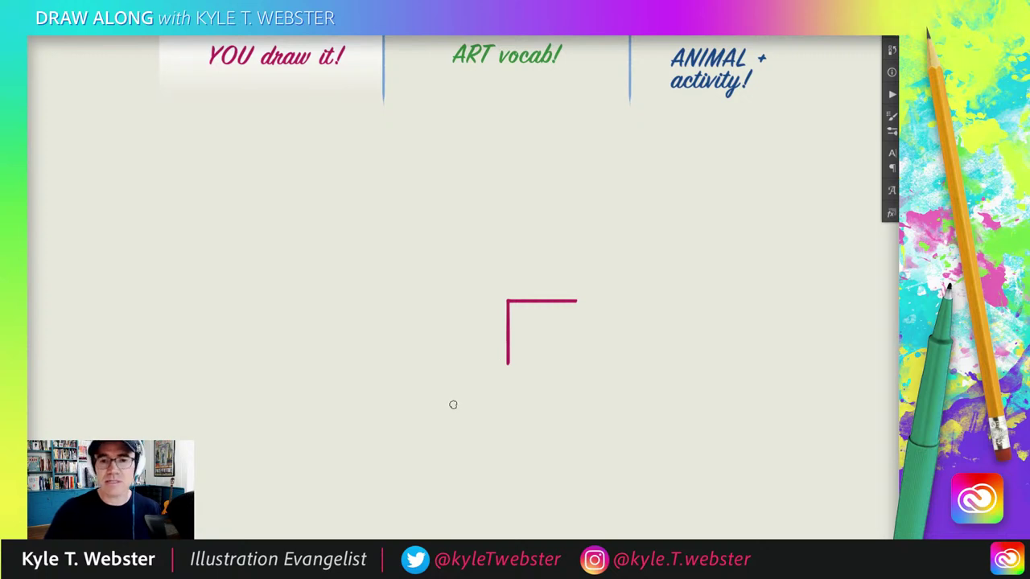
drag(576, 301, 576, 363)
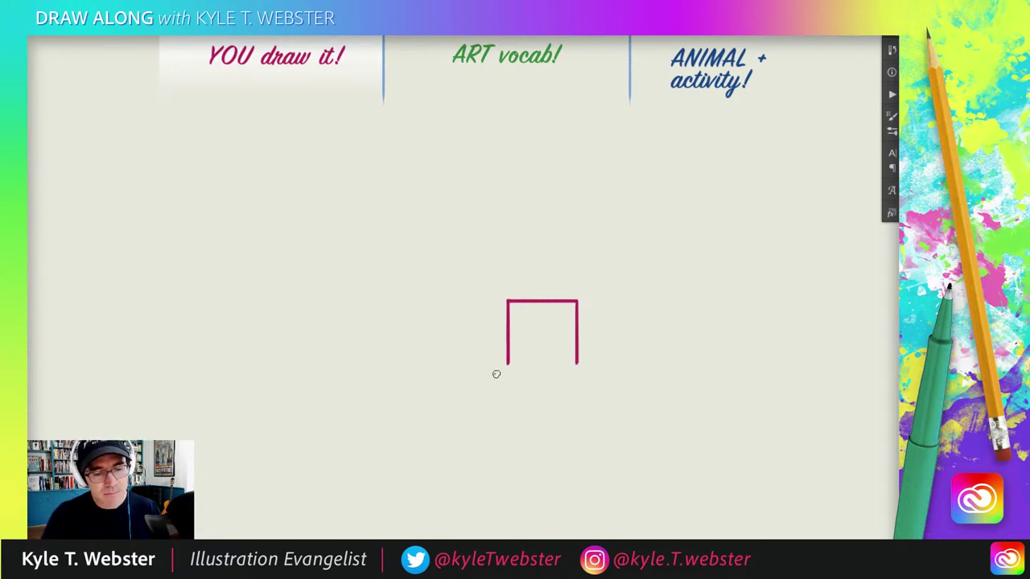
drag(507, 363, 498, 370)
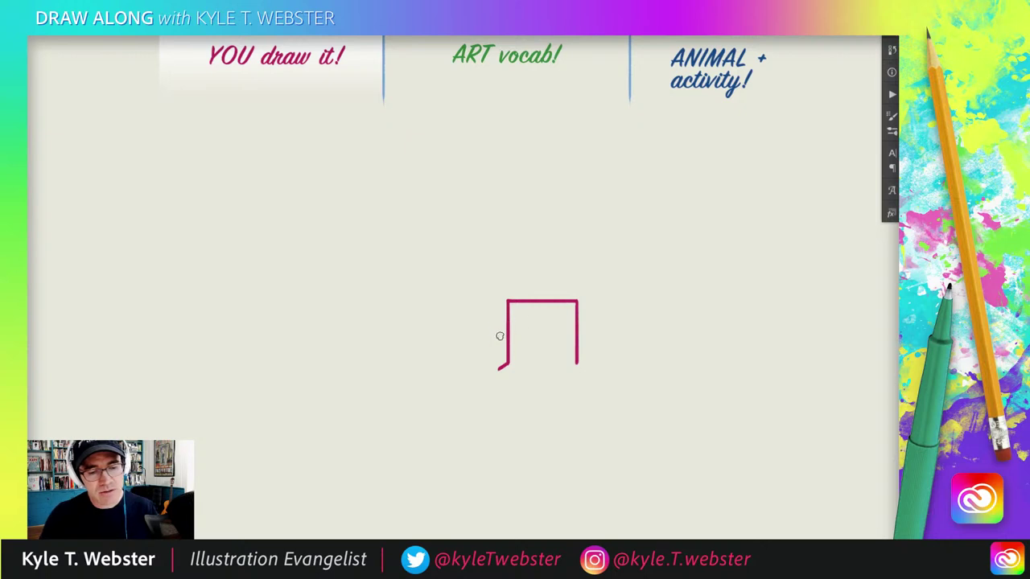
drag(576, 364, 585, 369)
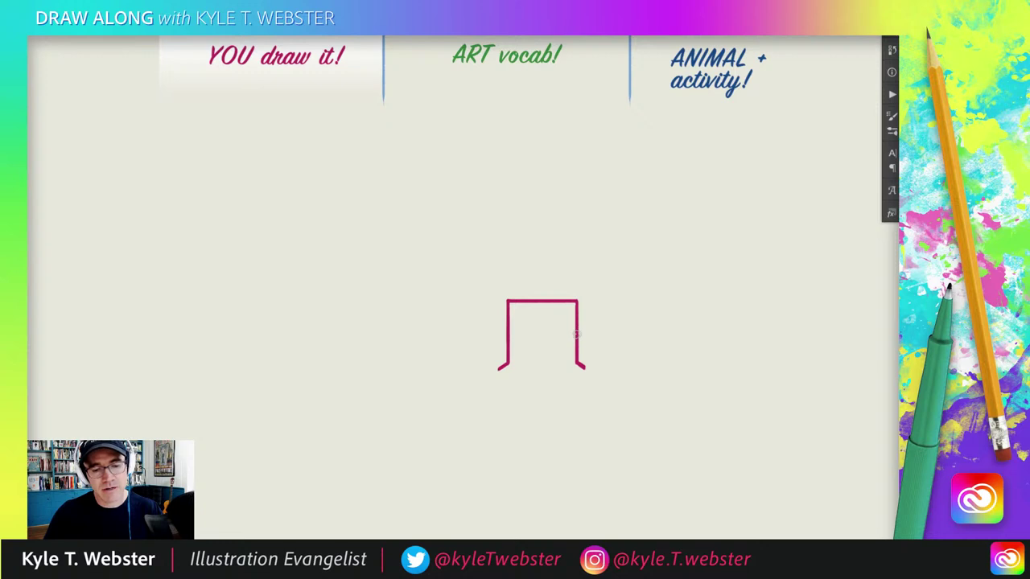
Add a leafy branch rising up-right from the right side and extend the top bar left
drag(576, 334, 605, 309)
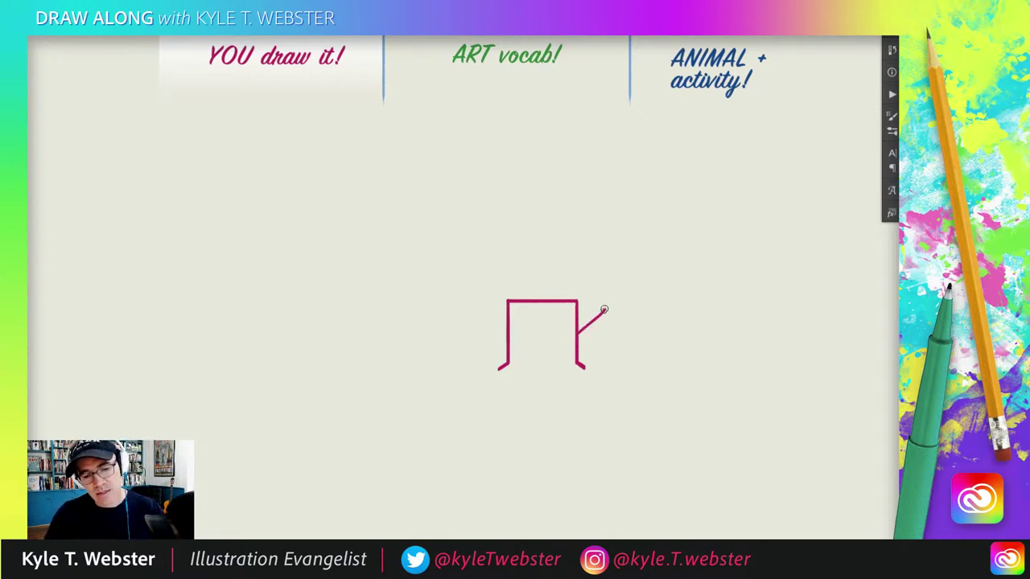
mouse_move(605, 309)
mouse_down()
mouse_move(616, 303)
mouse_move(604, 313)
mouse_up()
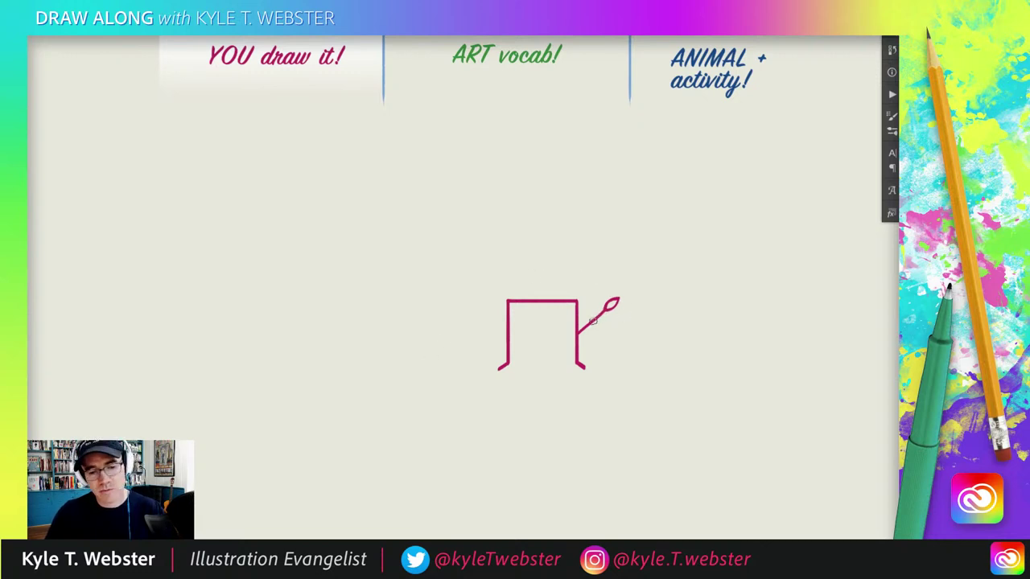
drag(592, 323, 615, 320)
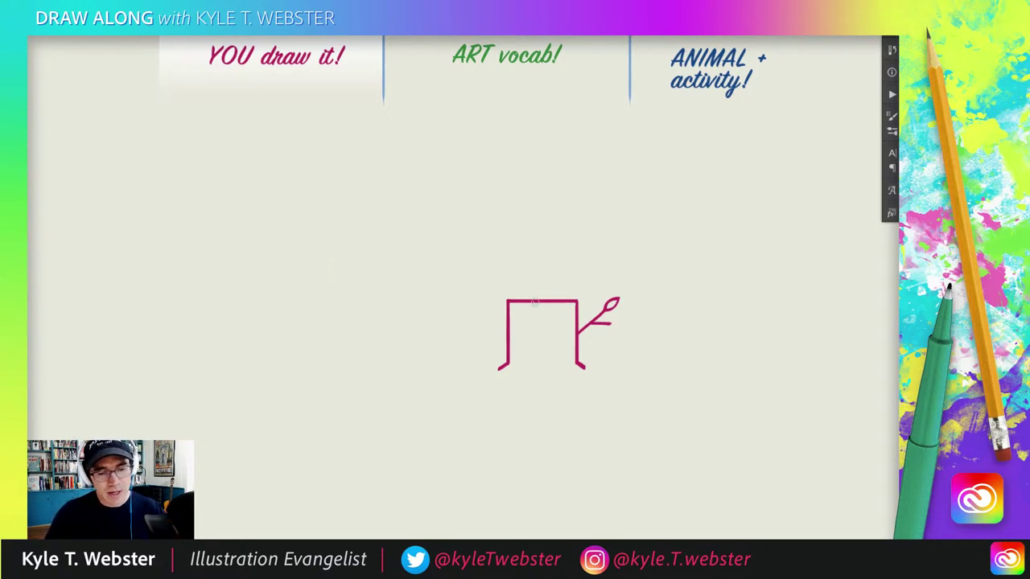
drag(517, 300, 466, 301)
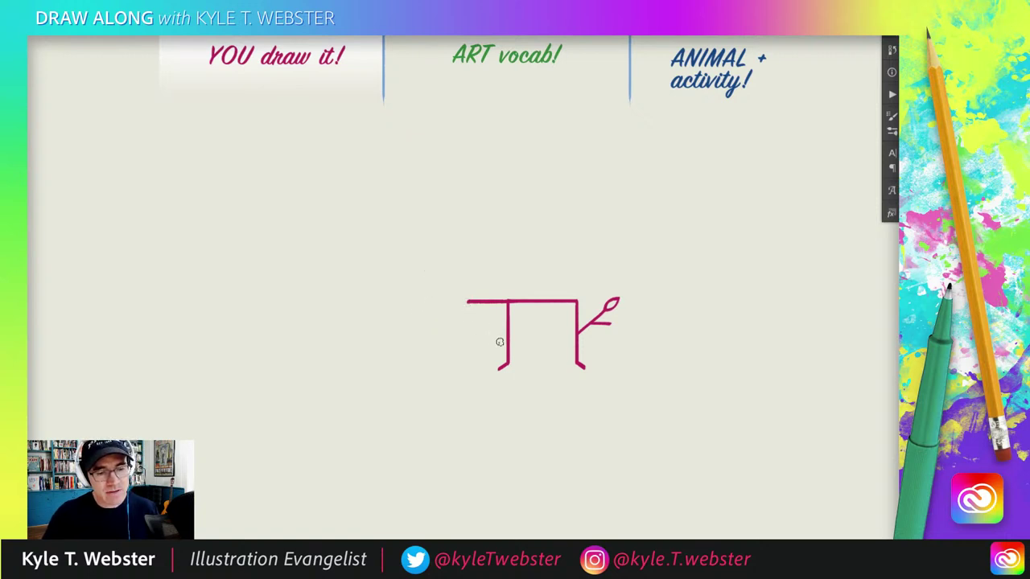
Draw a zigzag back leg from the body's left corner and a curved neck from the top bar
drag(468, 303, 498, 346)
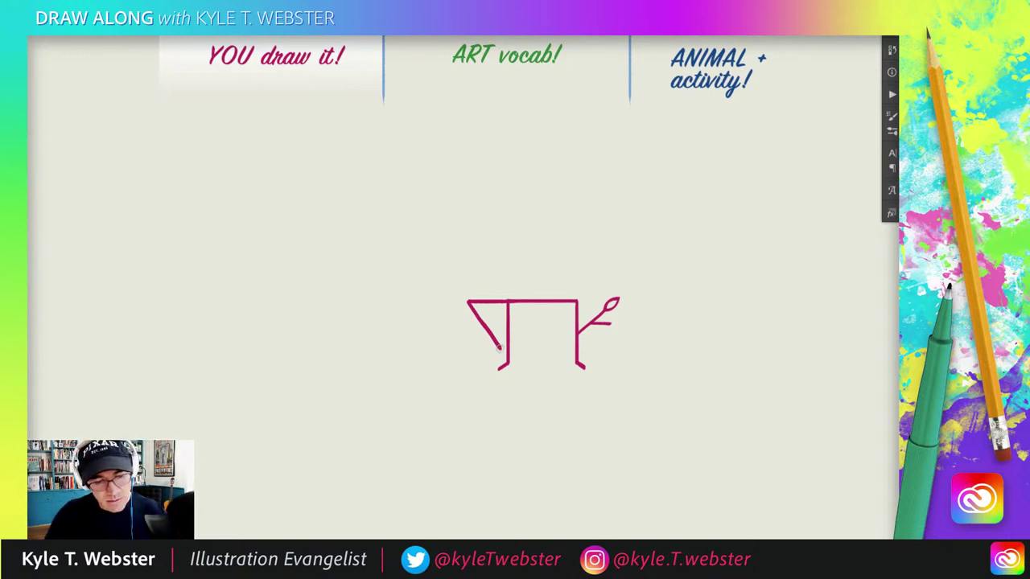
drag(499, 348, 473, 368)
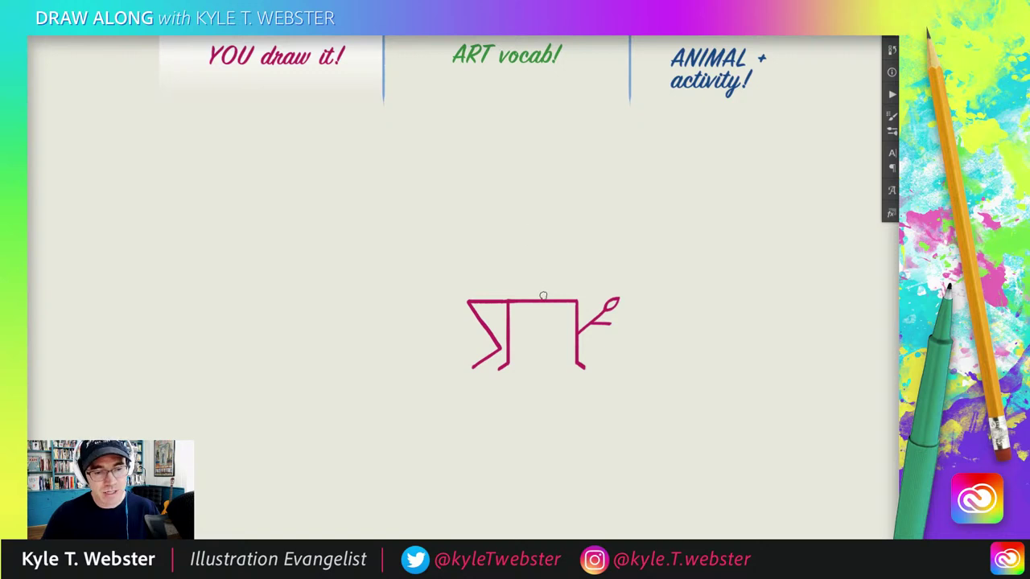
drag(540, 295, 508, 218)
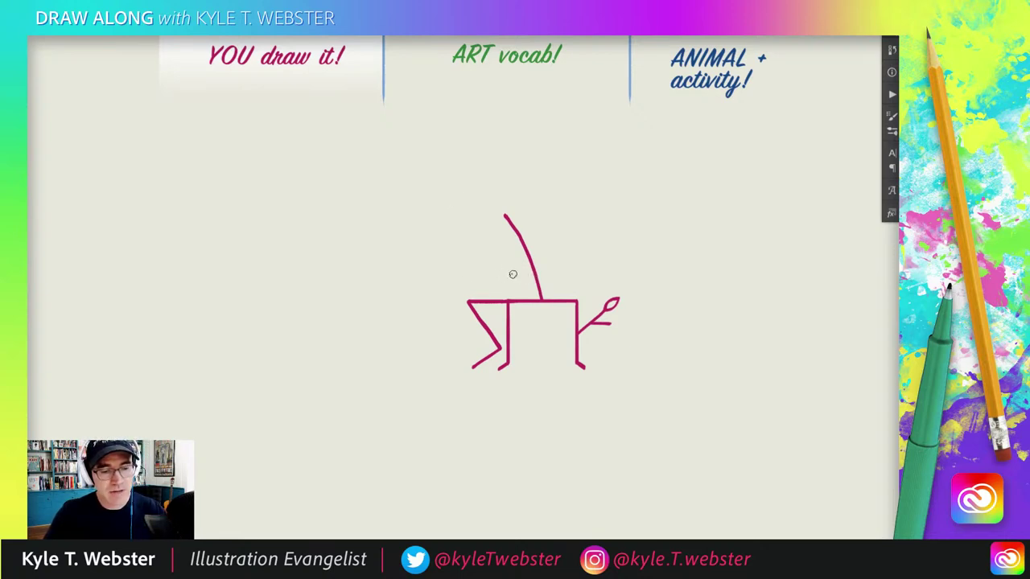
Draw a bar left from the neck, a curved line below it, and two angled legs with a foot
drag(535, 278, 440, 277)
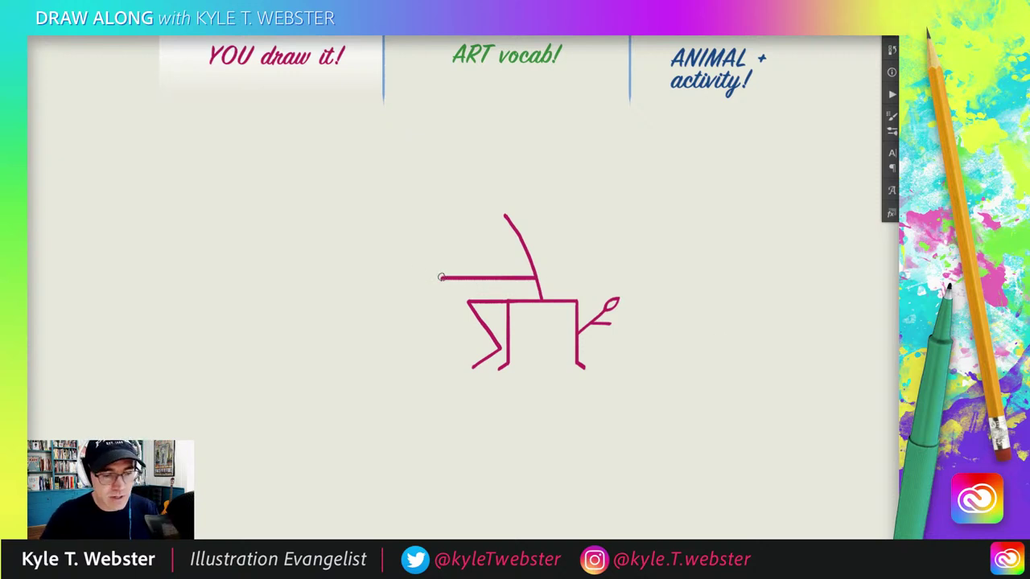
mouse_move(441, 277)
mouse_down()
mouse_move(461, 325)
mouse_move(483, 346)
mouse_up()
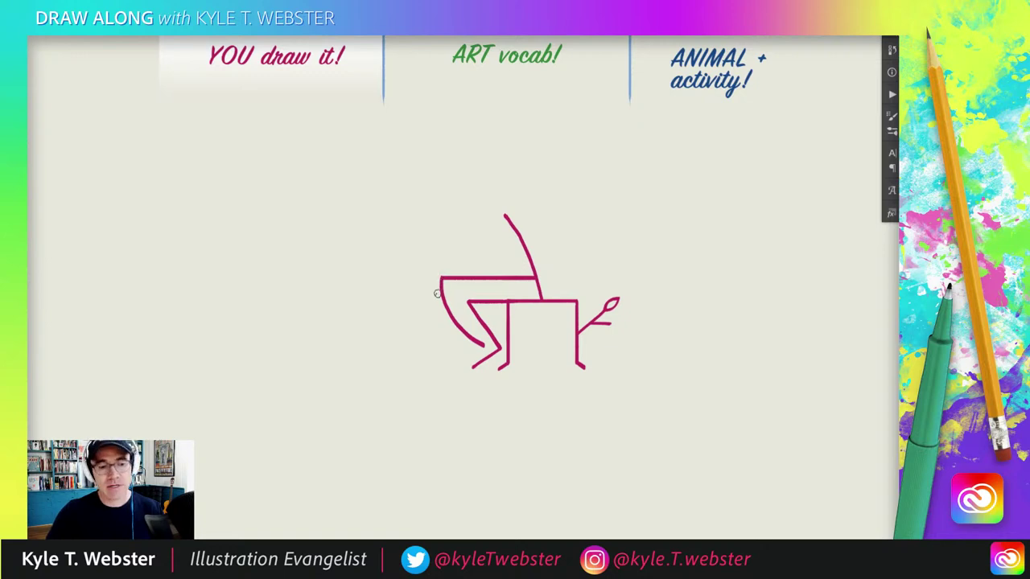
drag(439, 292, 410, 348)
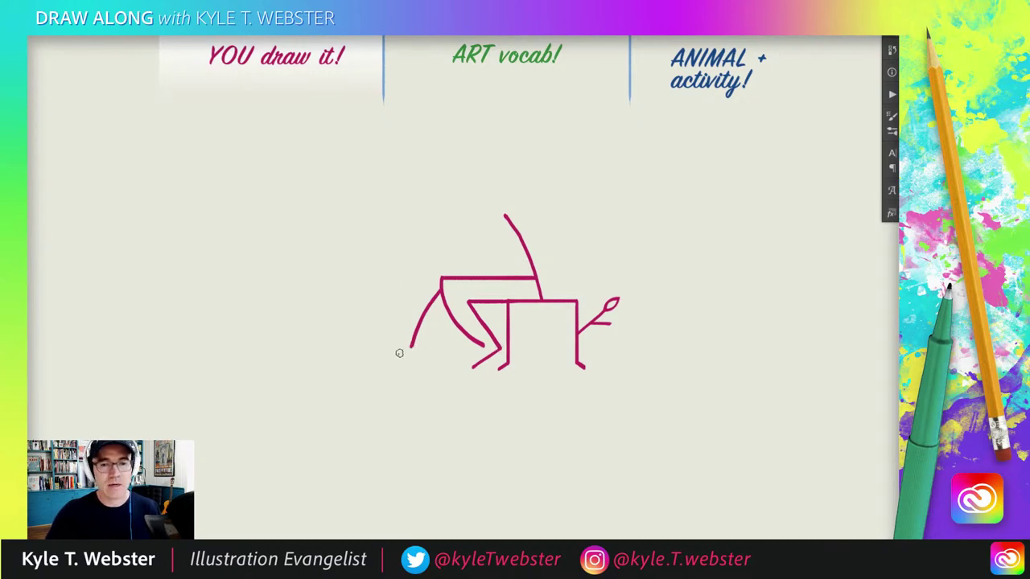
drag(410, 343, 410, 350)
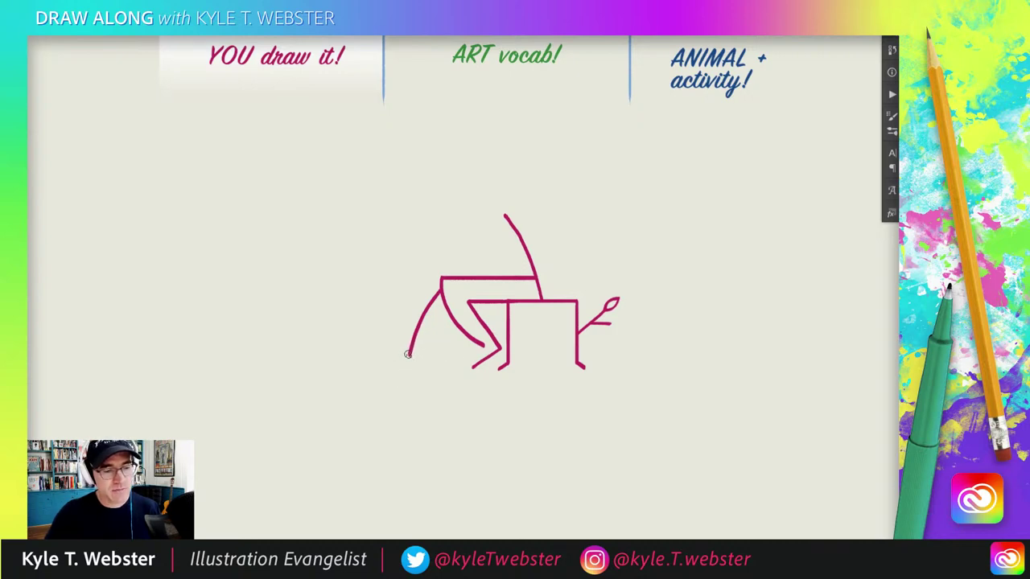
drag(409, 355, 387, 337)
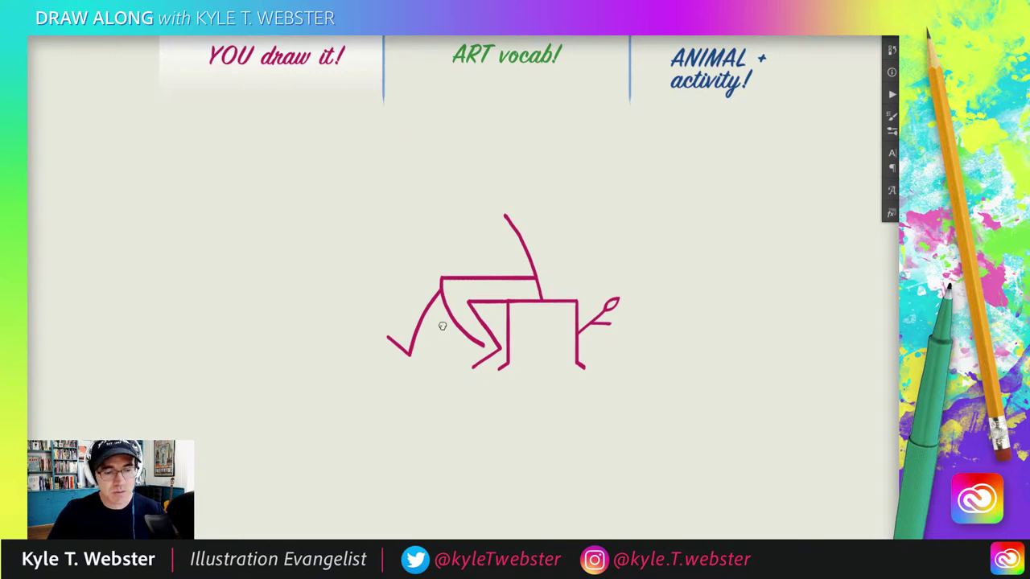
drag(447, 313, 424, 359)
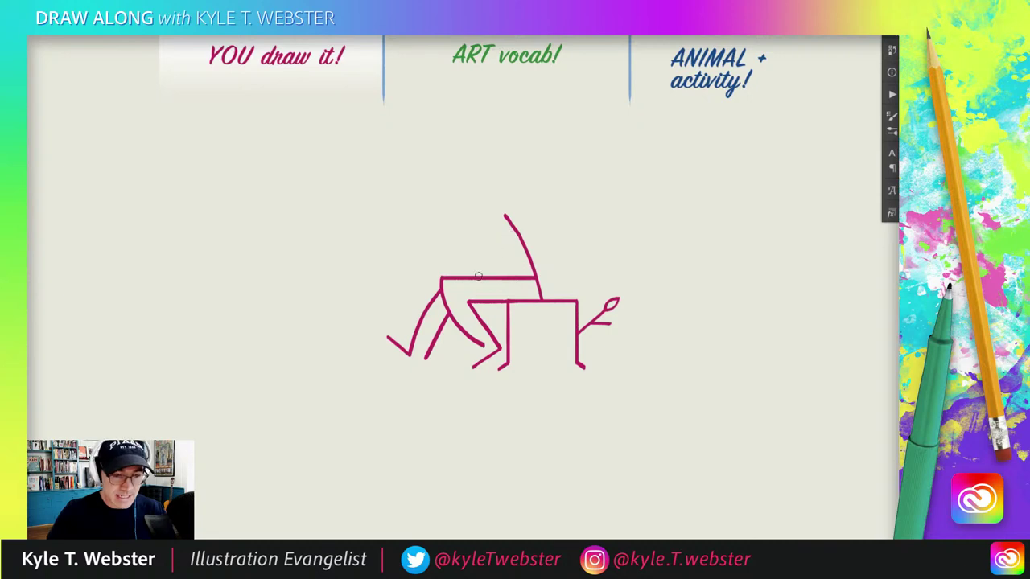
Close the neck into a triangle and draw a double-line arm up-left ending in a small hand
drag(508, 236, 478, 276)
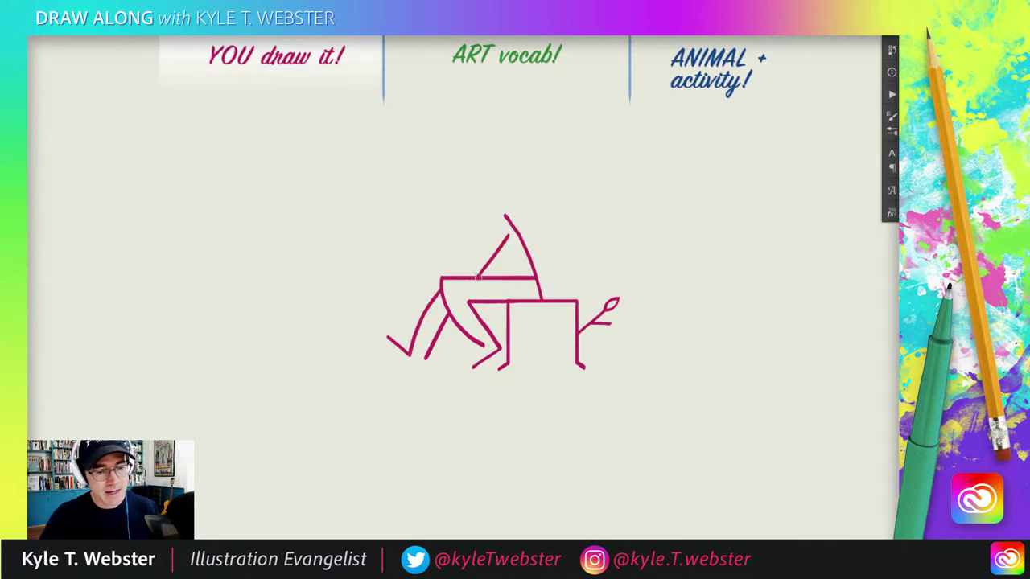
drag(477, 277, 427, 250)
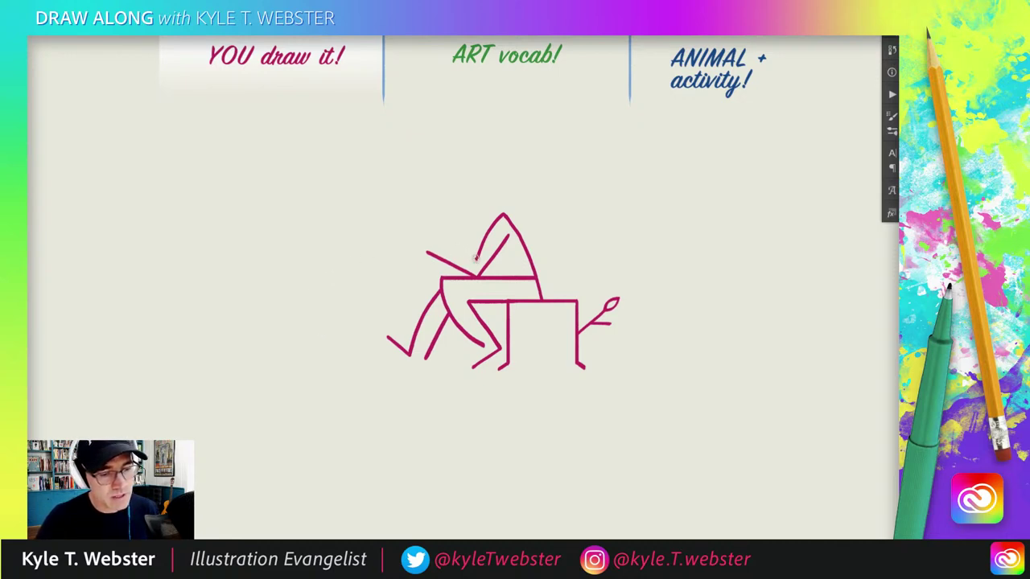
drag(476, 257, 427, 246)
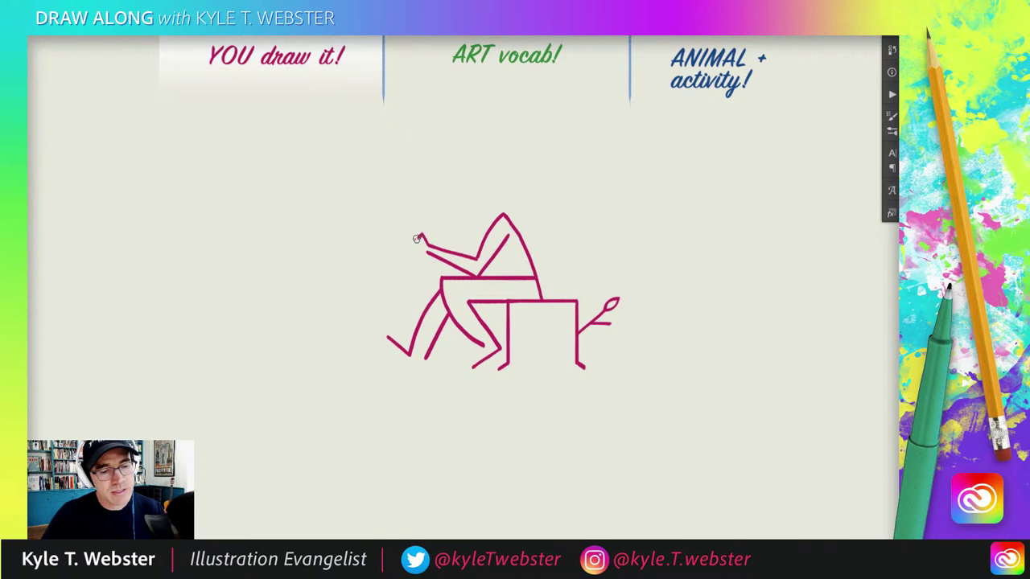
drag(420, 235, 416, 240)
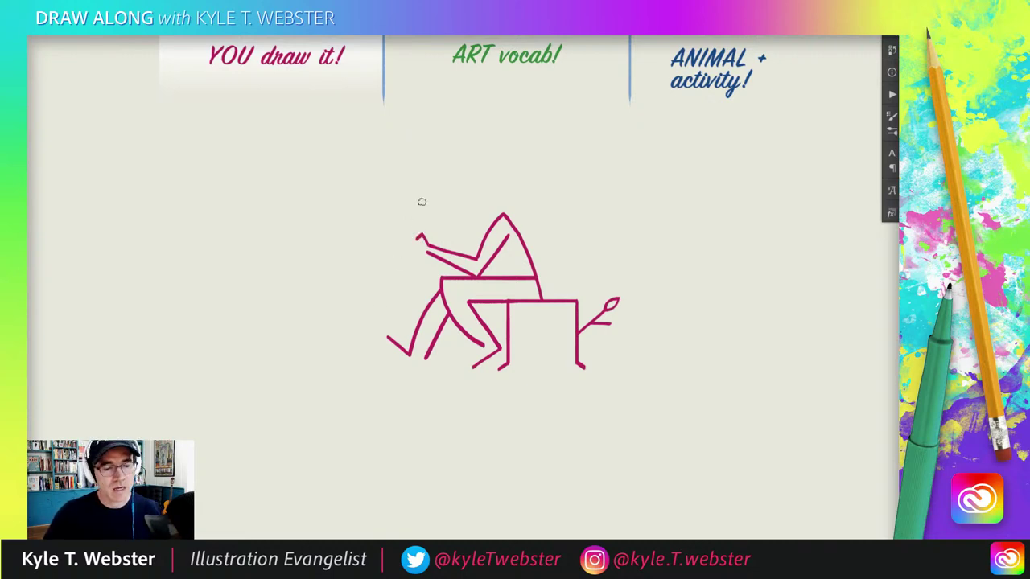
click(402, 251)
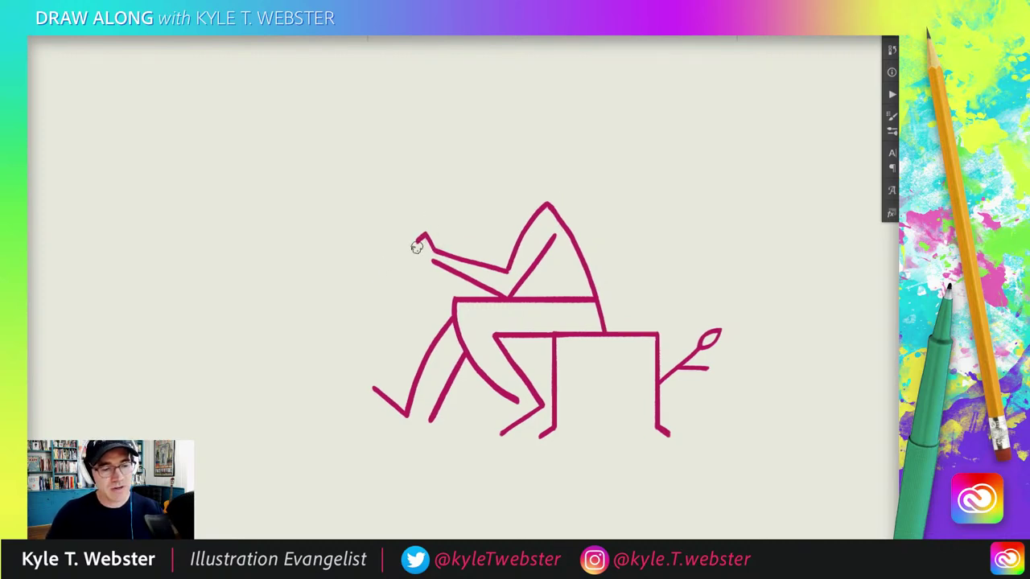
Loop the hand shape, add two torso strokes, and draw a vertical neck line up from the peak
drag(421, 246, 410, 255)
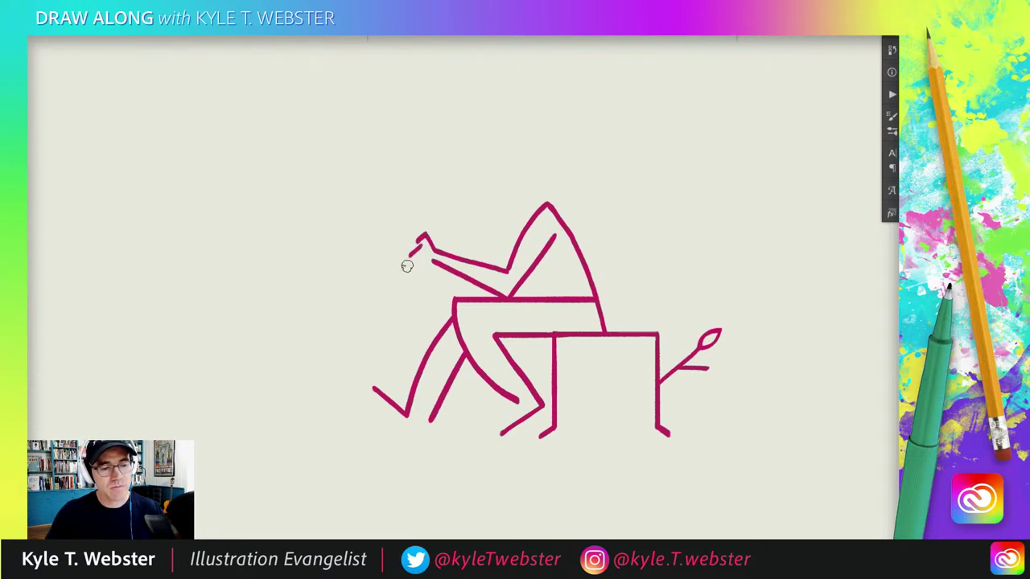
drag(409, 255, 431, 240)
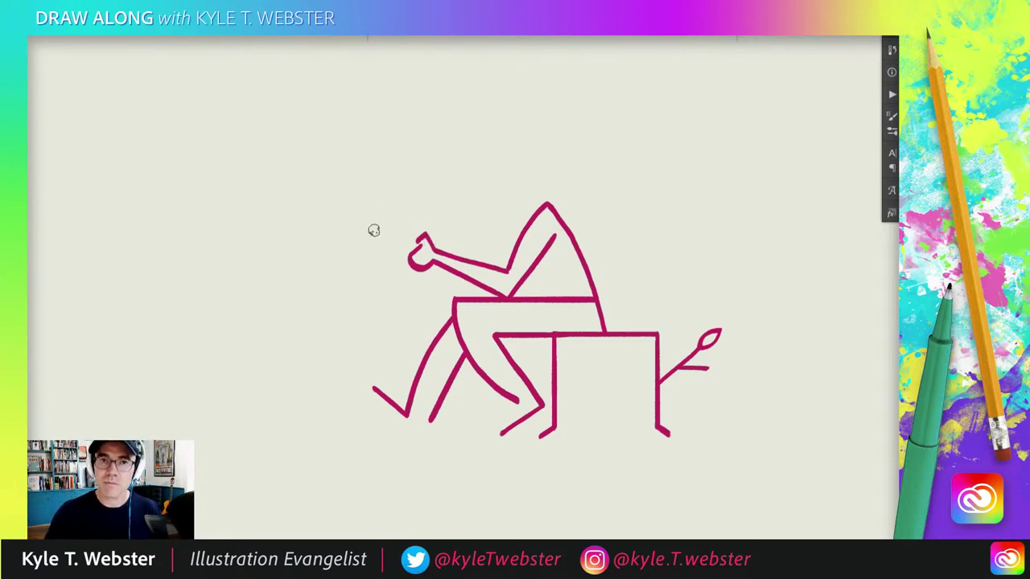
drag(344, 230, 314, 251)
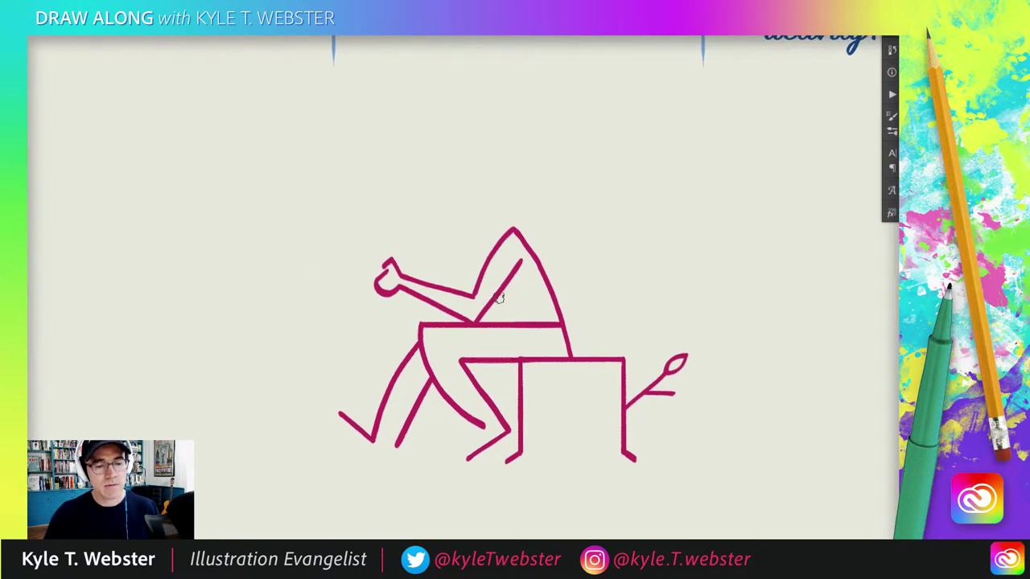
drag(495, 295, 508, 323)
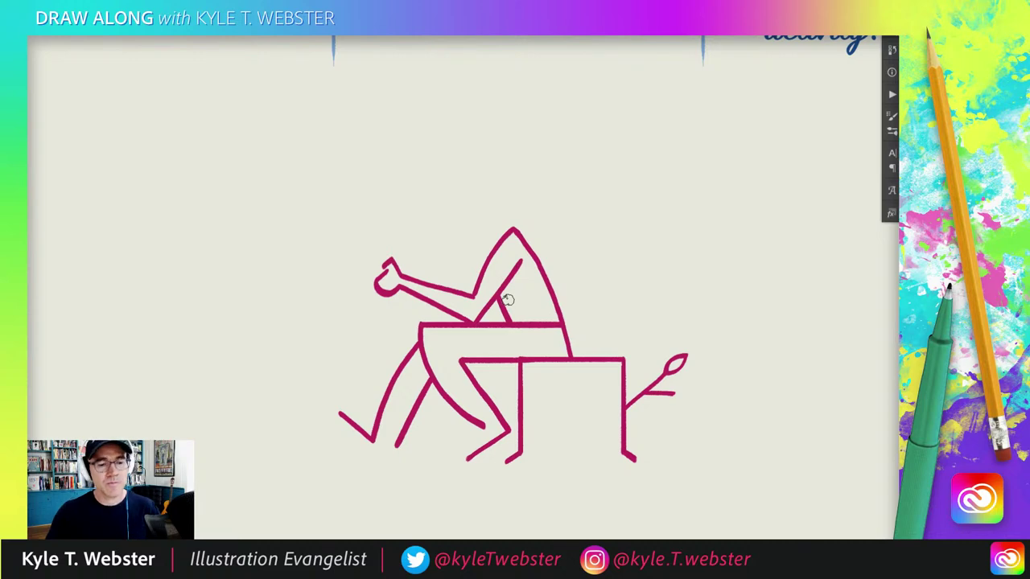
drag(507, 278, 486, 259)
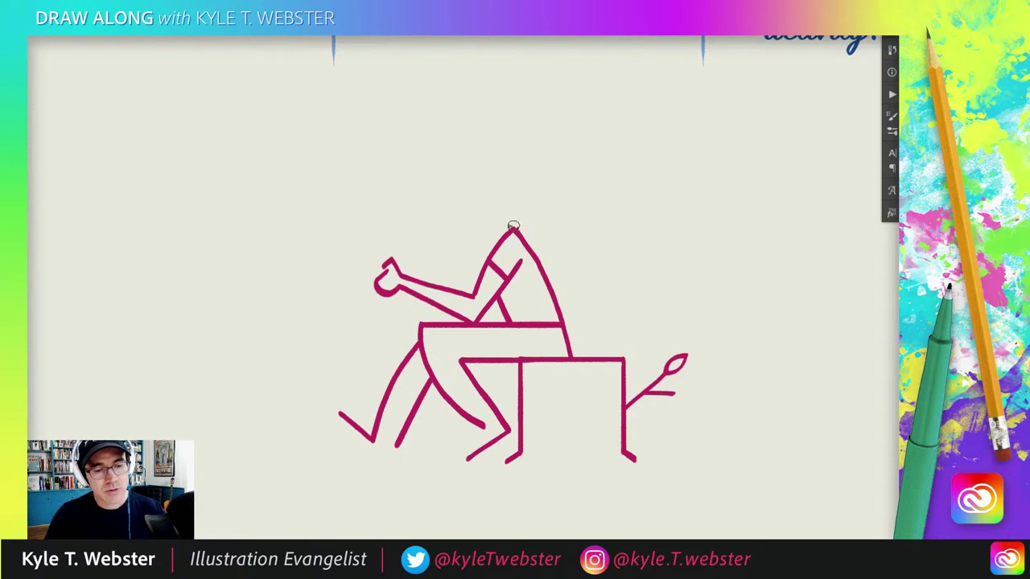
drag(513, 231, 512, 193)
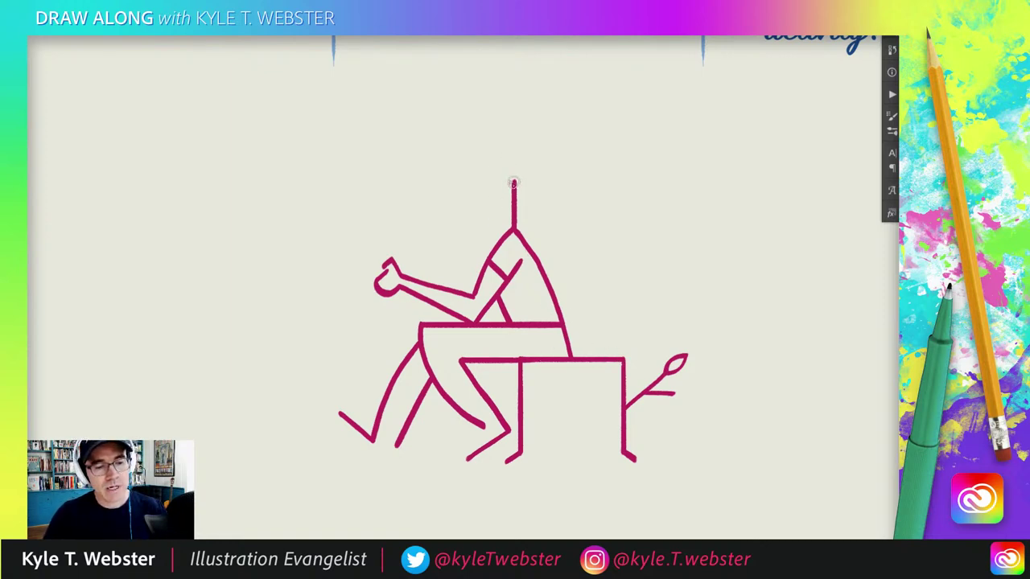
Draw the head hook, a cap brim across it, and curly hair down the back
drag(510, 175, 478, 179)
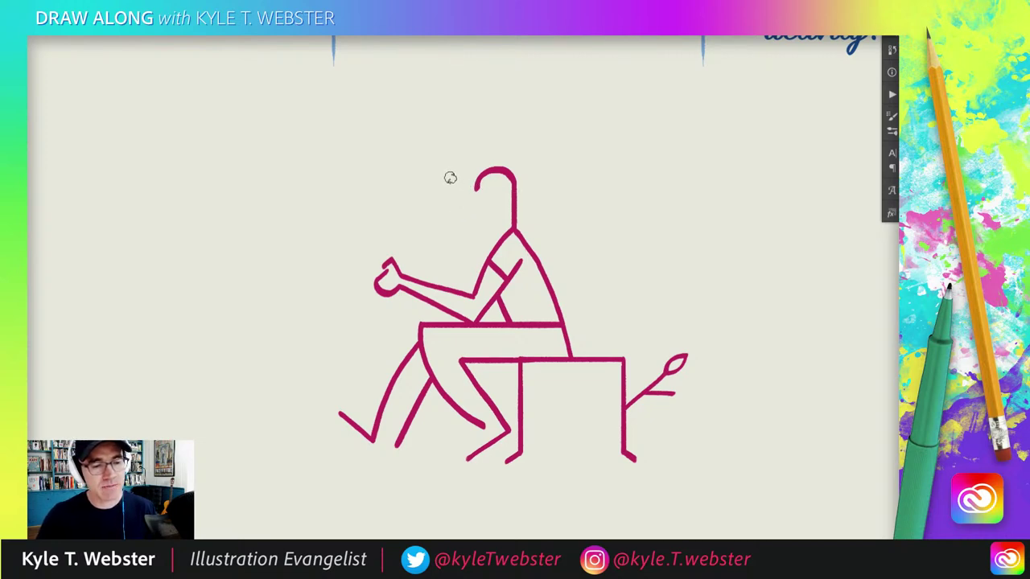
drag(450, 177, 513, 197)
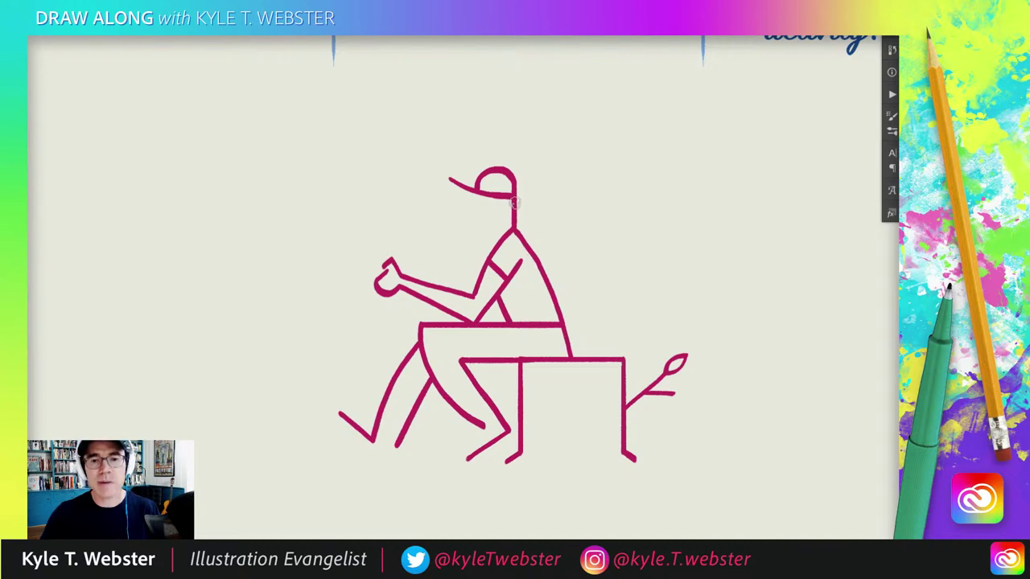
mouse_move(515, 201)
mouse_down()
mouse_move(536, 202)
mouse_move(547, 233)
mouse_move(538, 247)
mouse_up()
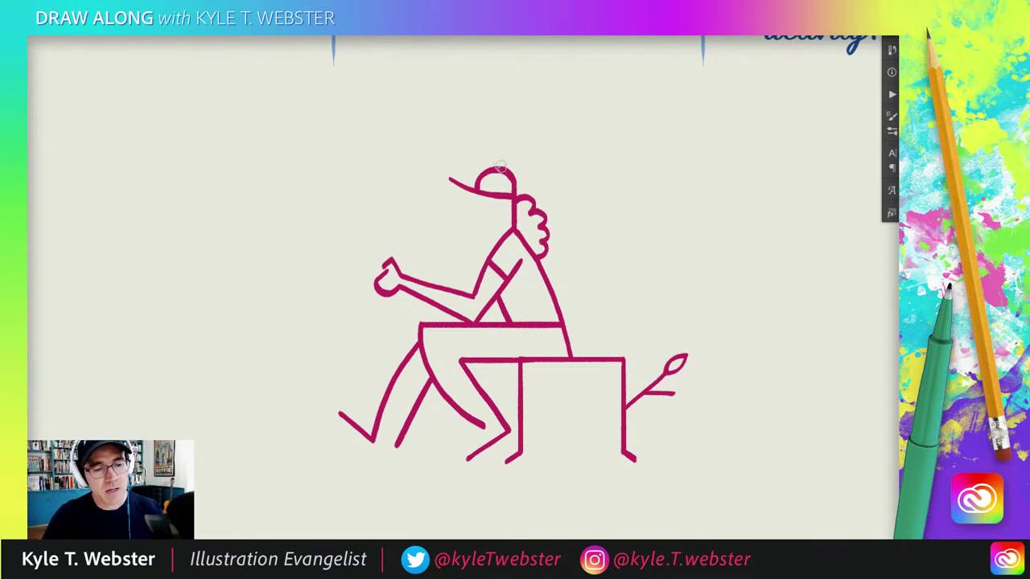
Add the face line, smiling mouth and eye, then a long rod up-left from the hand
drag(477, 187, 470, 210)
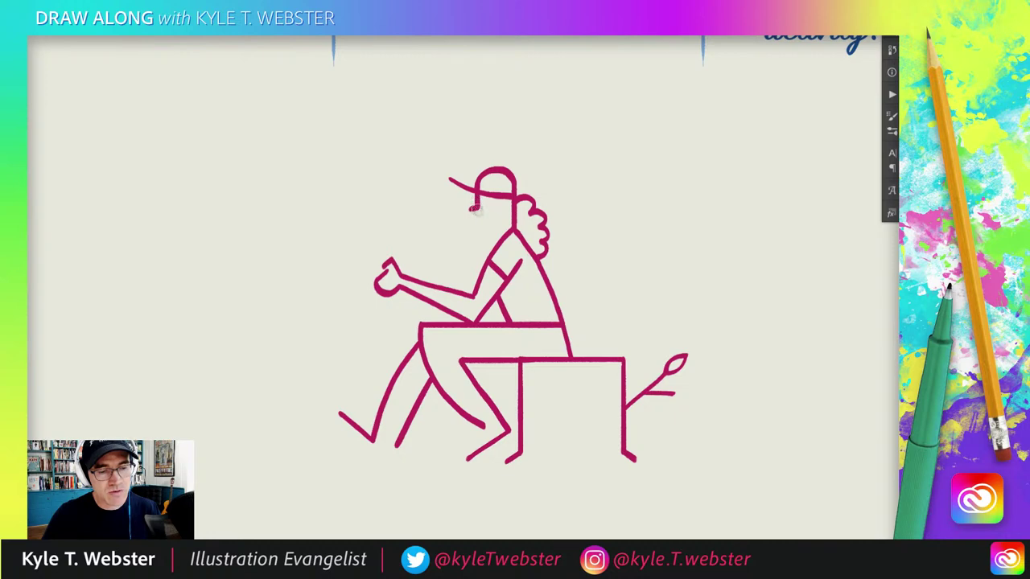
drag(478, 217, 494, 227)
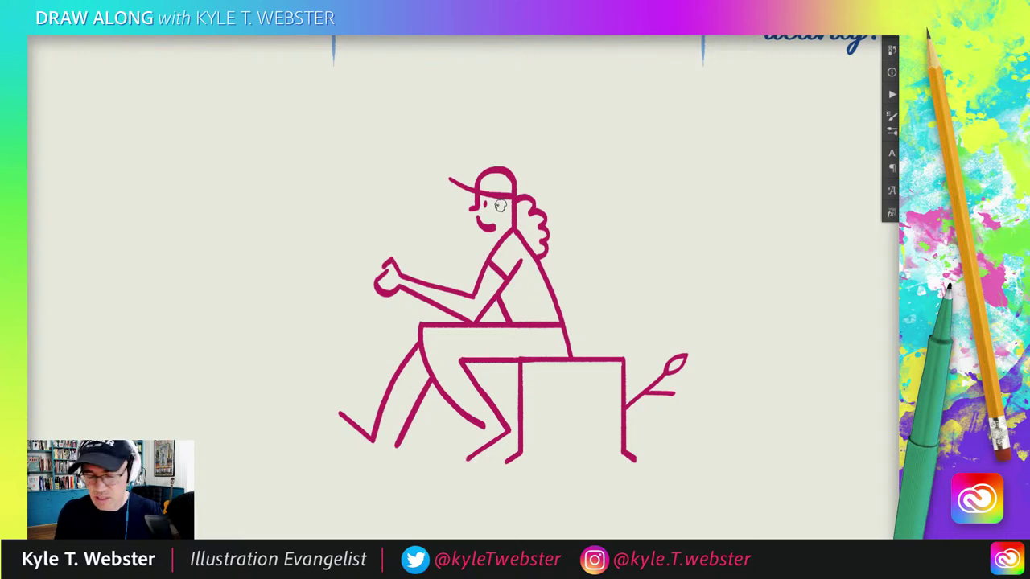
drag(499, 204, 505, 211)
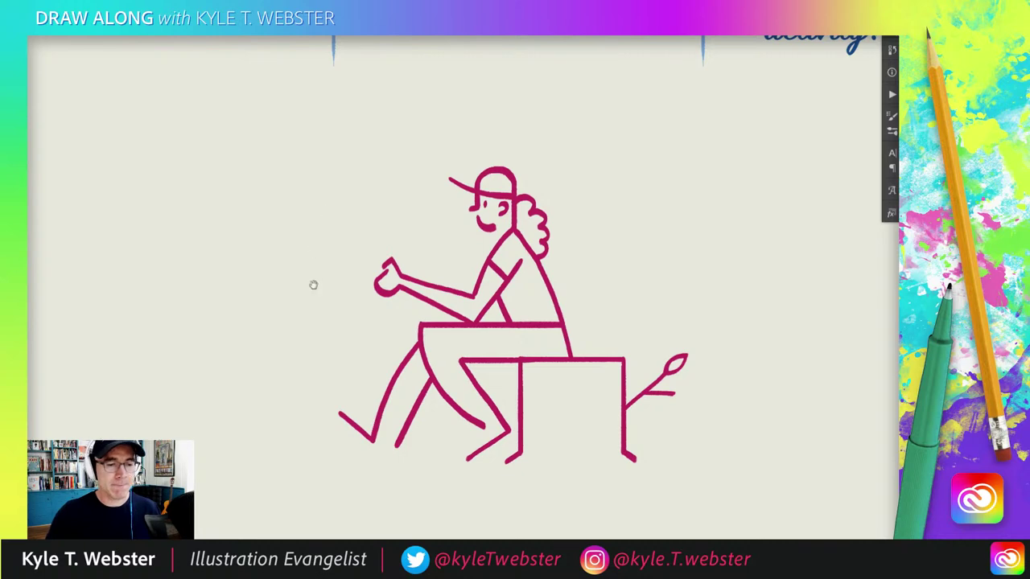
drag(314, 285, 465, 306)
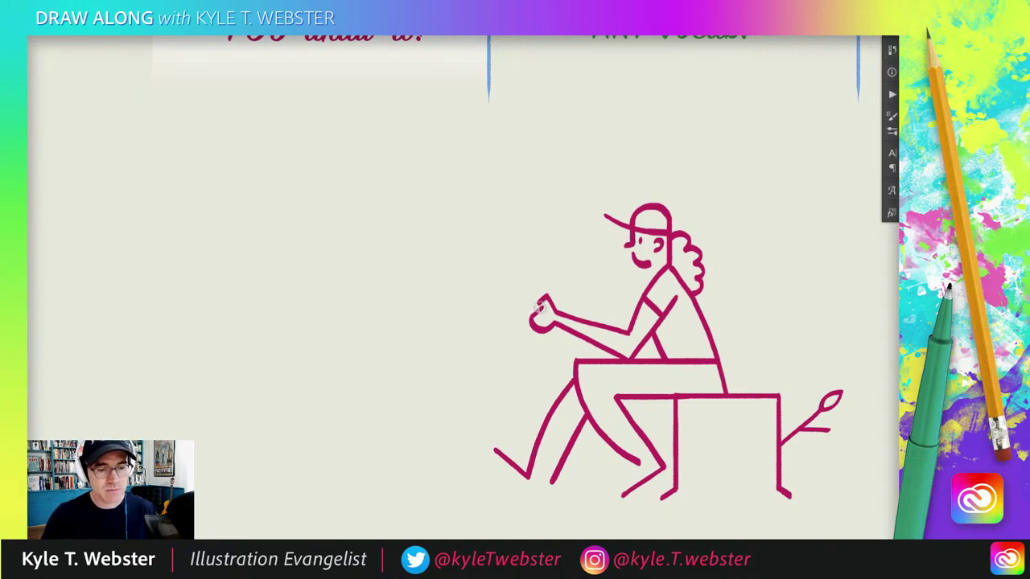
drag(534, 304, 410, 261)
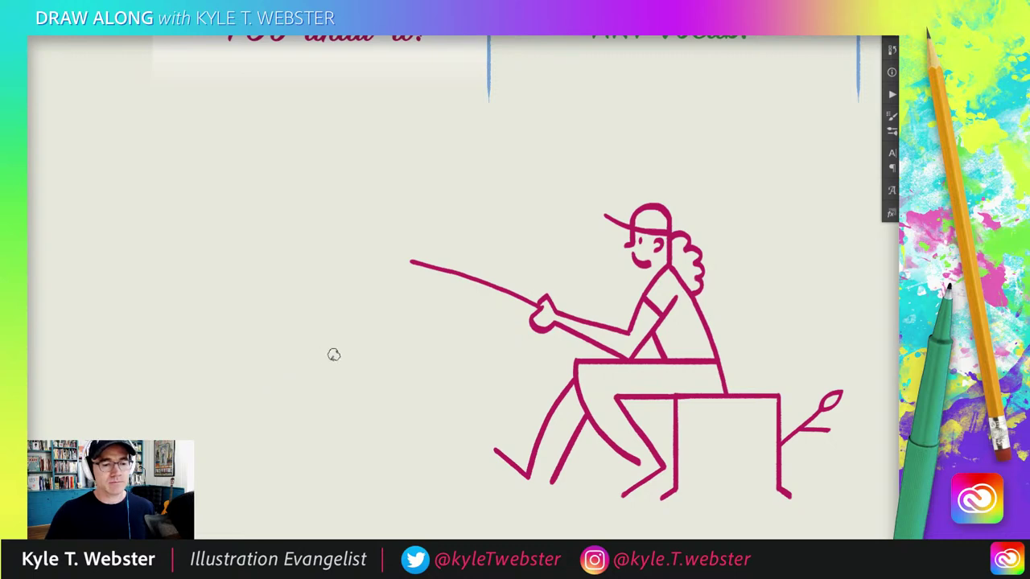
Add a small twig midway on the stick and a box-shaped marshmallow at its tip
drag(333, 354, 387, 338)
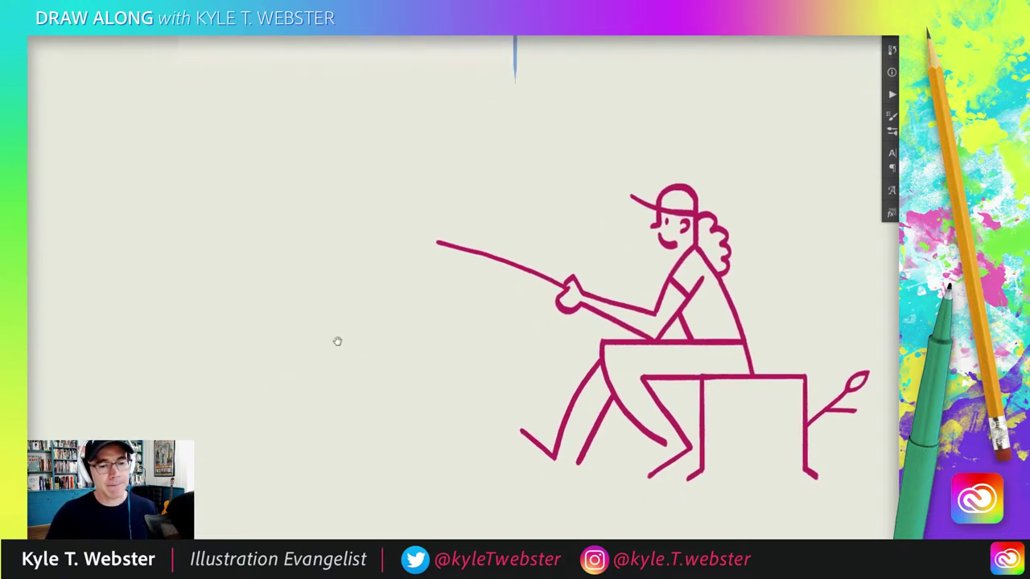
drag(512, 262, 502, 241)
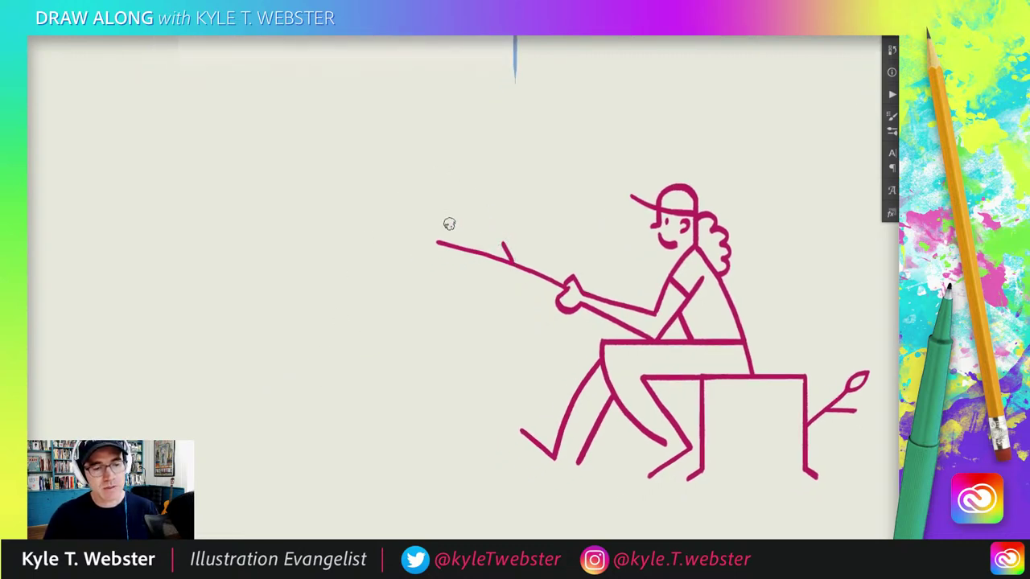
drag(374, 323, 405, 315)
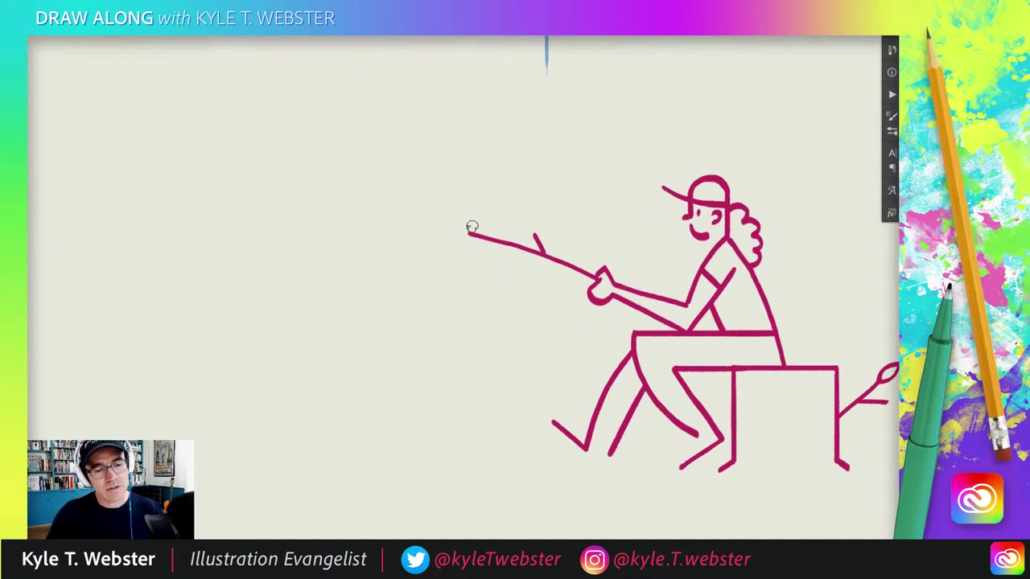
drag(474, 225, 469, 240)
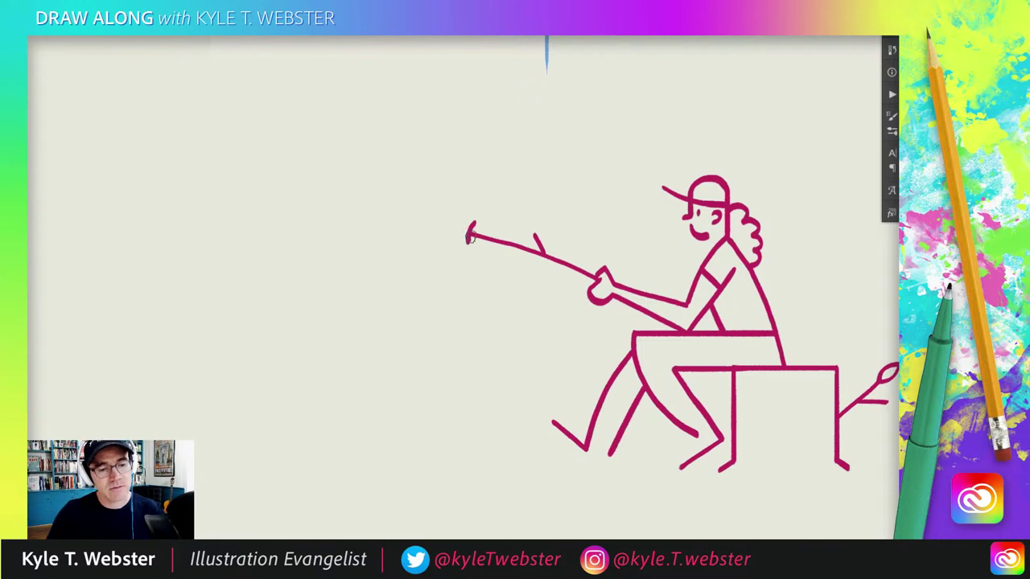
mouse_move(474, 223)
mouse_down()
mouse_move(450, 216)
mouse_move(444, 238)
mouse_up()
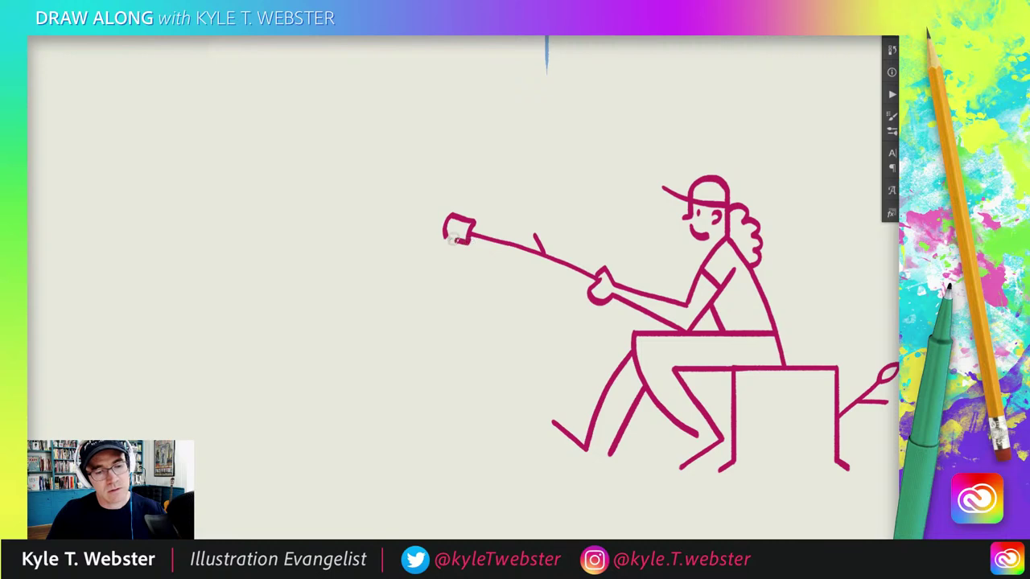
scroll(455, 255, up, 3)
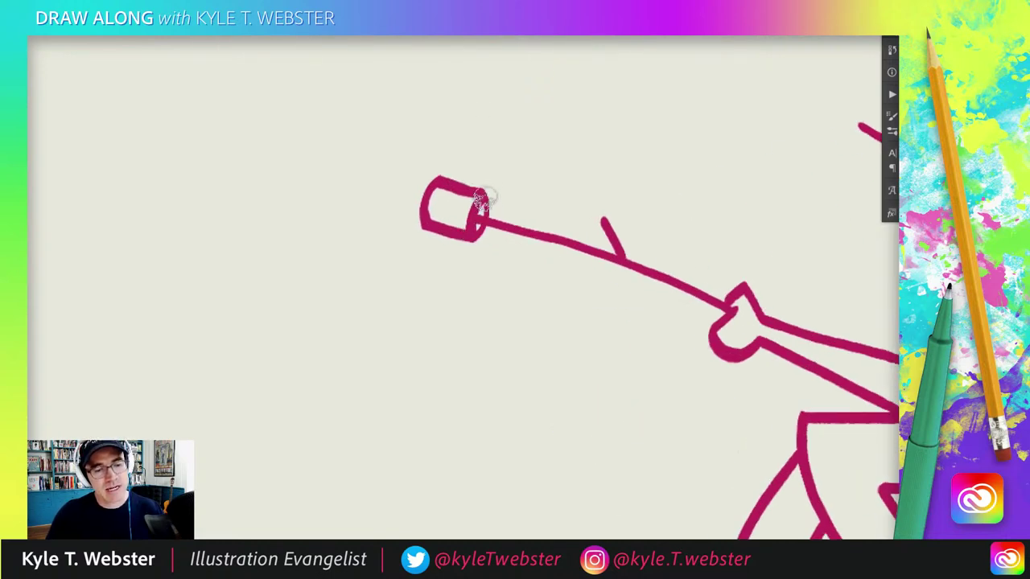
scroll(400, 266, down, 3)
scroll(379, 322, down, 2)
scroll(362, 331, down, 2)
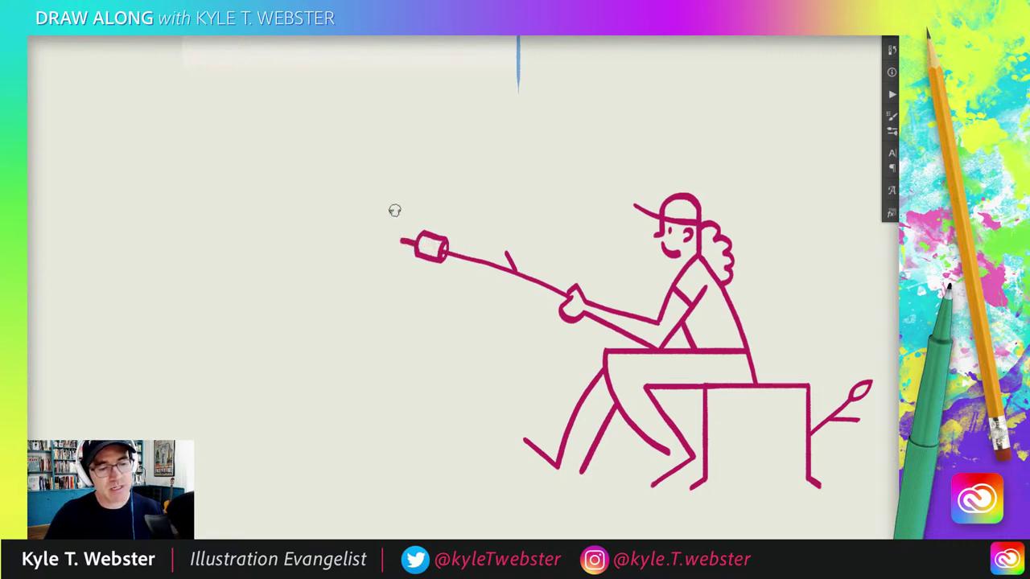
scroll(391, 403, down, 2)
drag(370, 414, 388, 371)
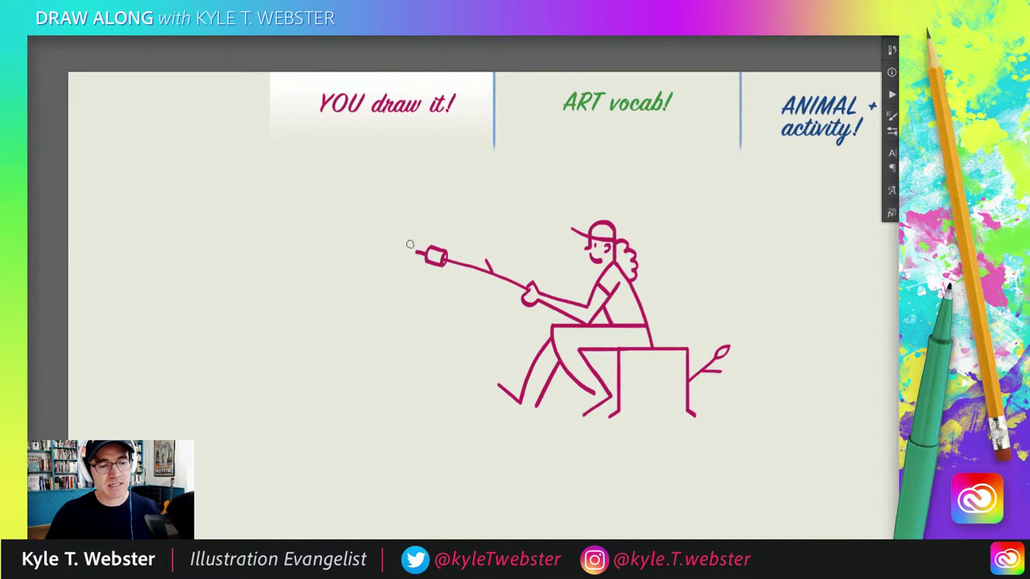
Draw four crossed campfire logs left of the figure's legs and a first curling flame
drag(403, 341, 421, 305)
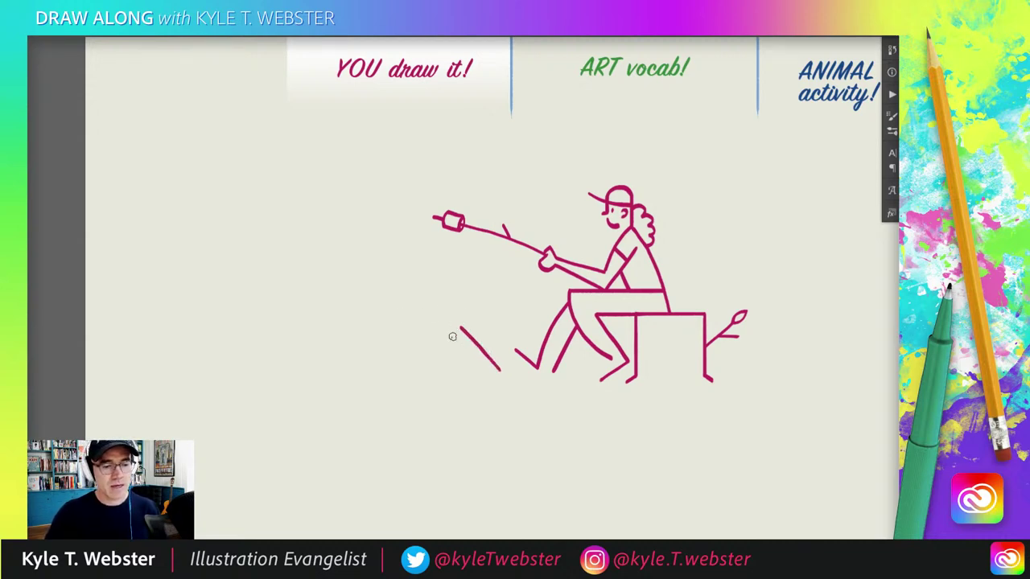
drag(457, 306, 465, 368)
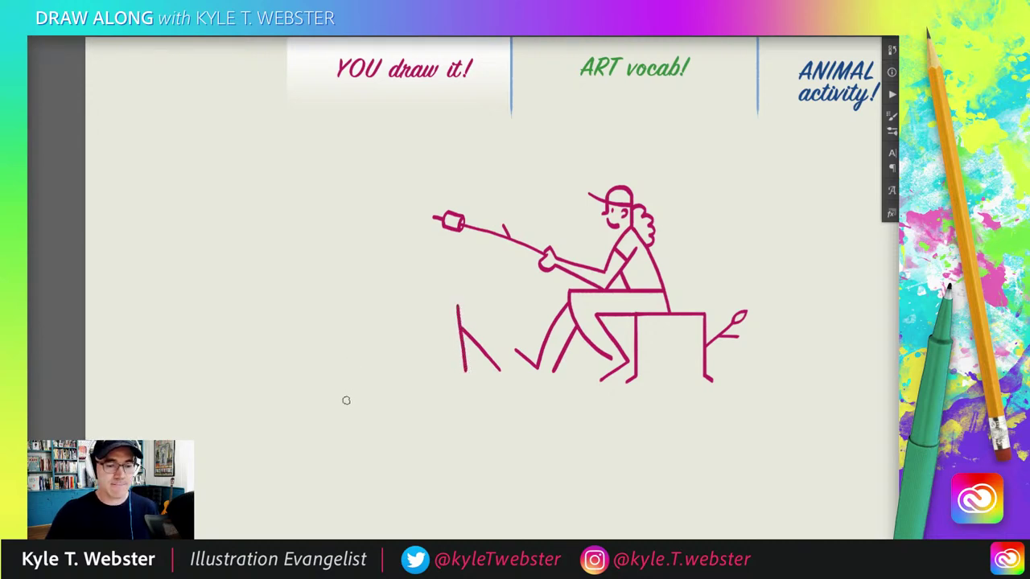
drag(499, 369, 504, 375)
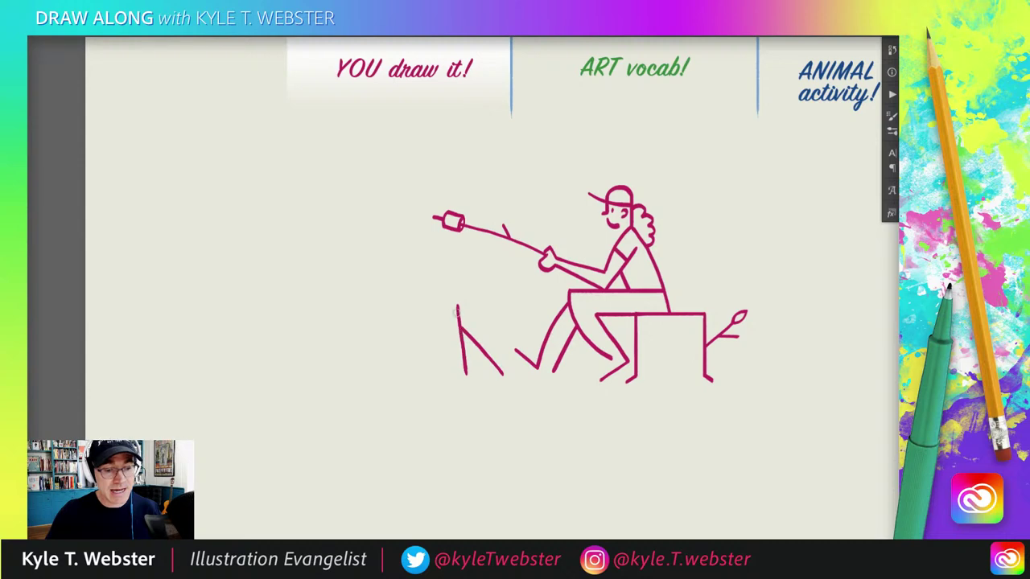
drag(438, 305, 444, 371)
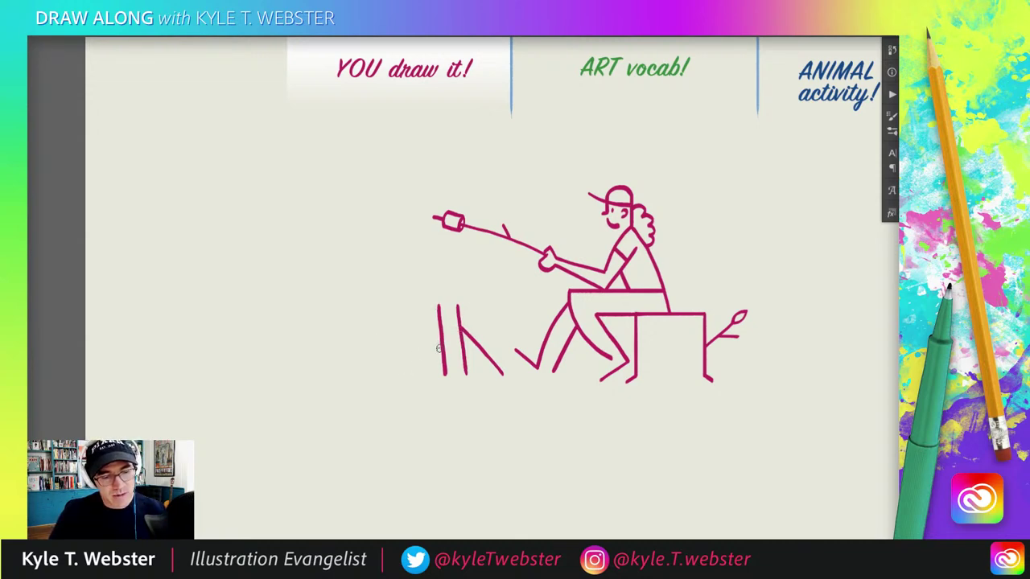
drag(444, 346, 388, 372)
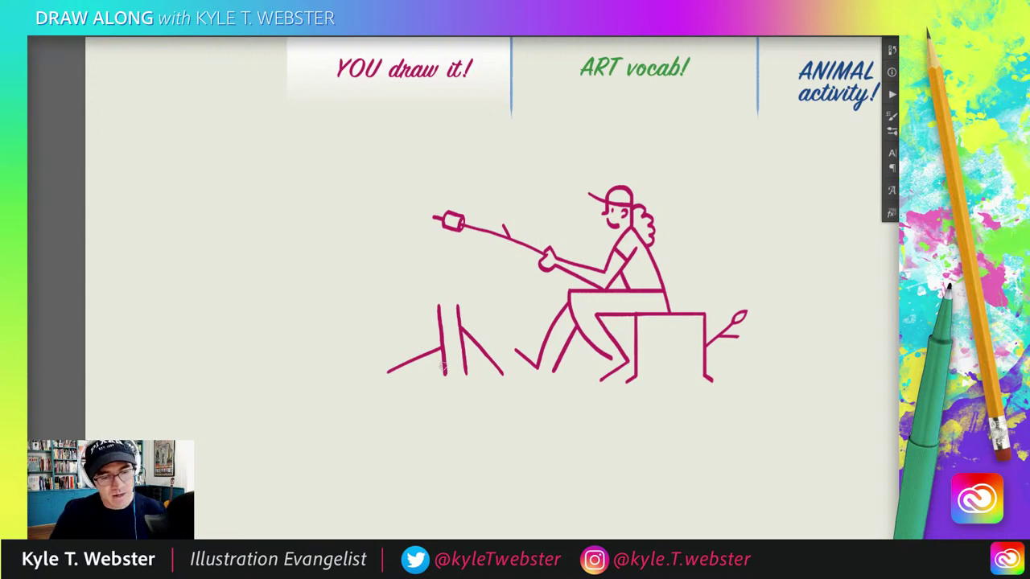
mouse_move(442, 366)
mouse_down()
mouse_move(427, 373)
mouse_move(478, 374)
mouse_up()
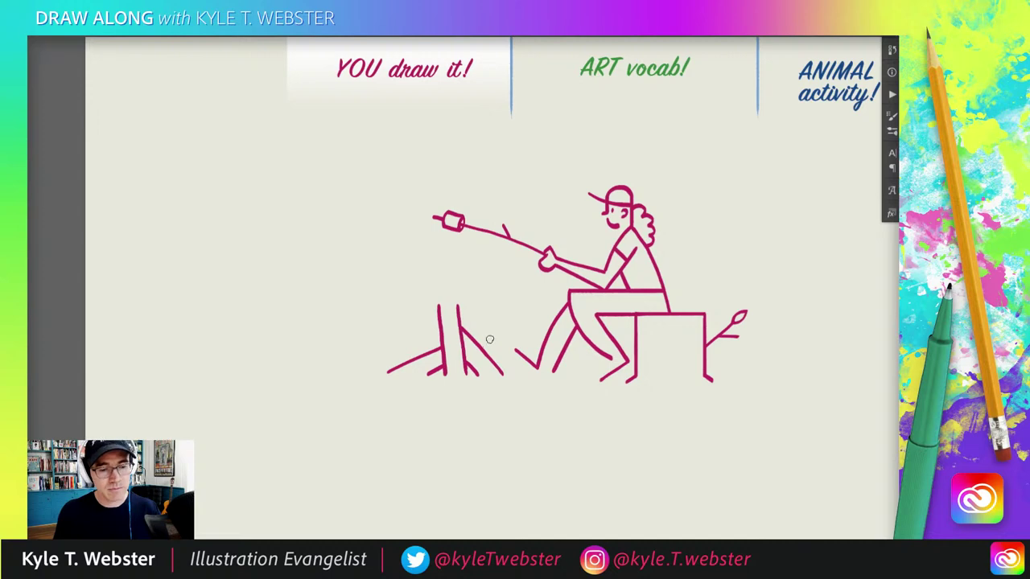
drag(490, 341, 482, 285)
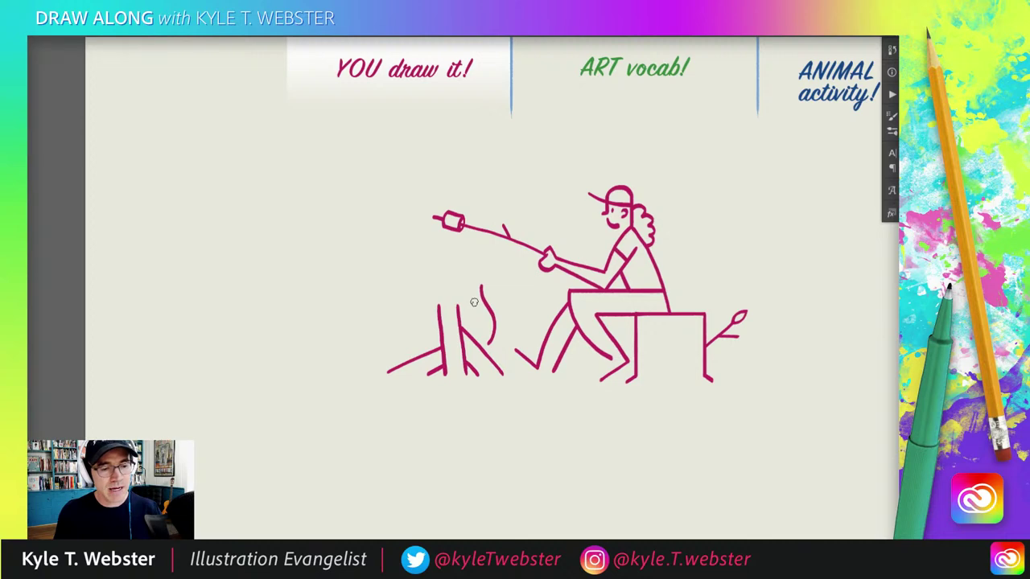
Add three more curved flames, including a tall one on the fire's left
drag(474, 301, 465, 257)
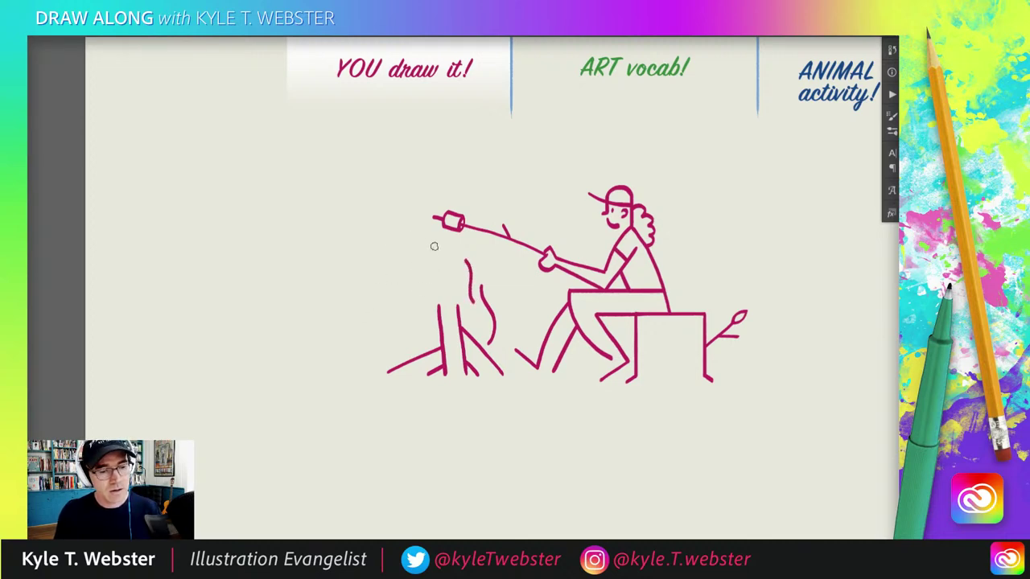
drag(435, 243, 404, 317)
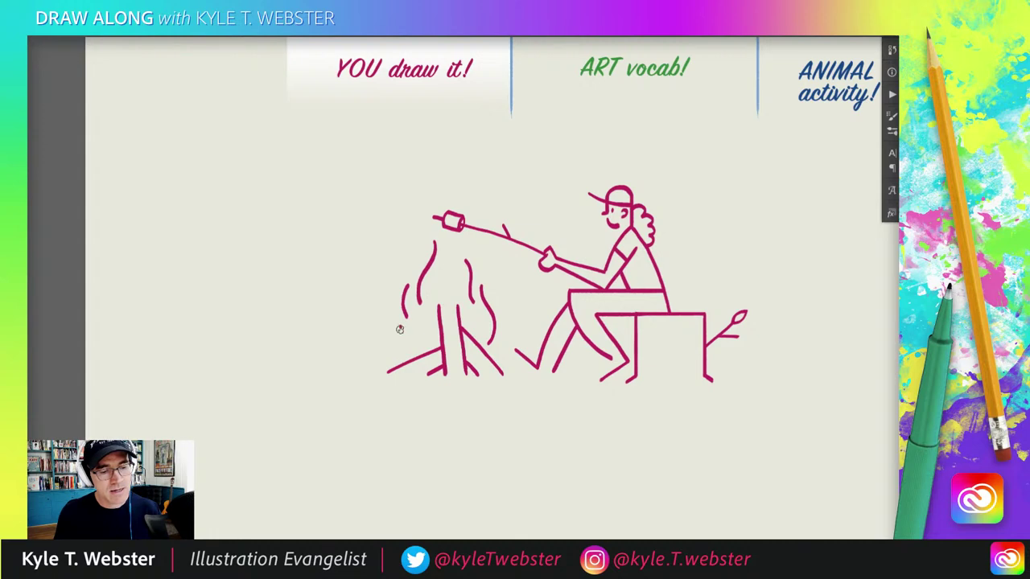
drag(399, 327, 411, 353)
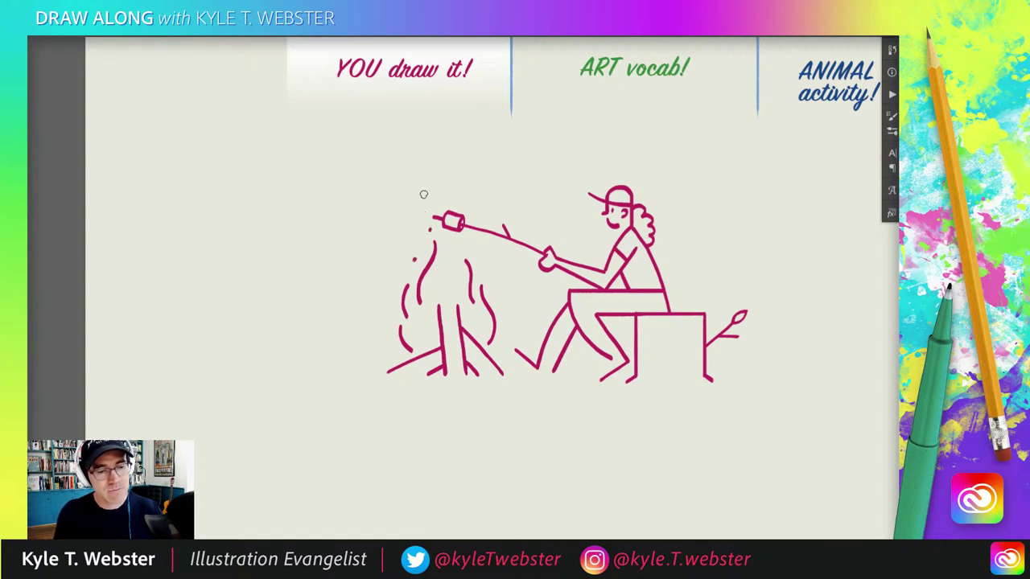
Dot two sparks above the marshmallow and add small marks inside the fire
click(441, 188)
click(432, 168)
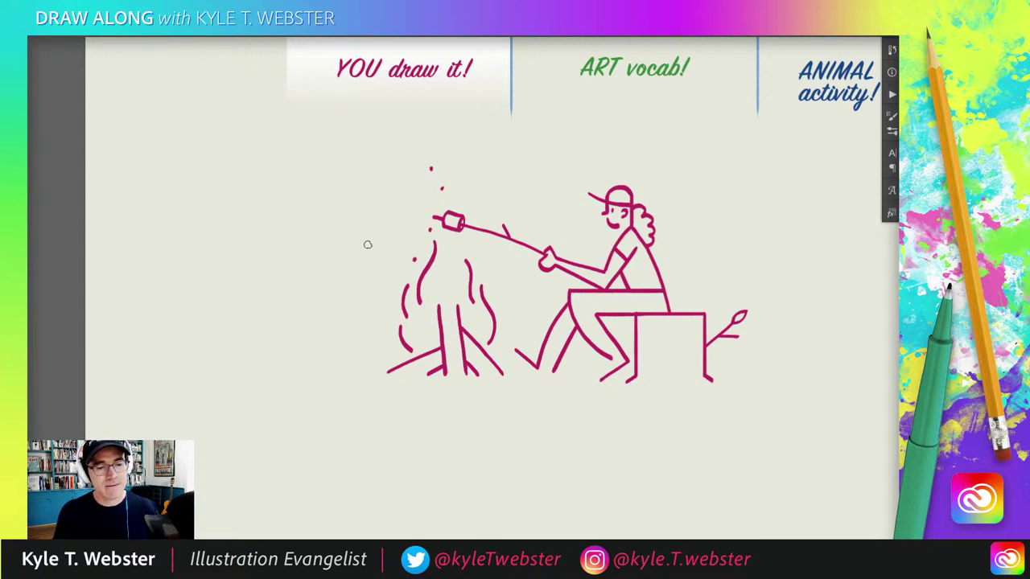
click(482, 274)
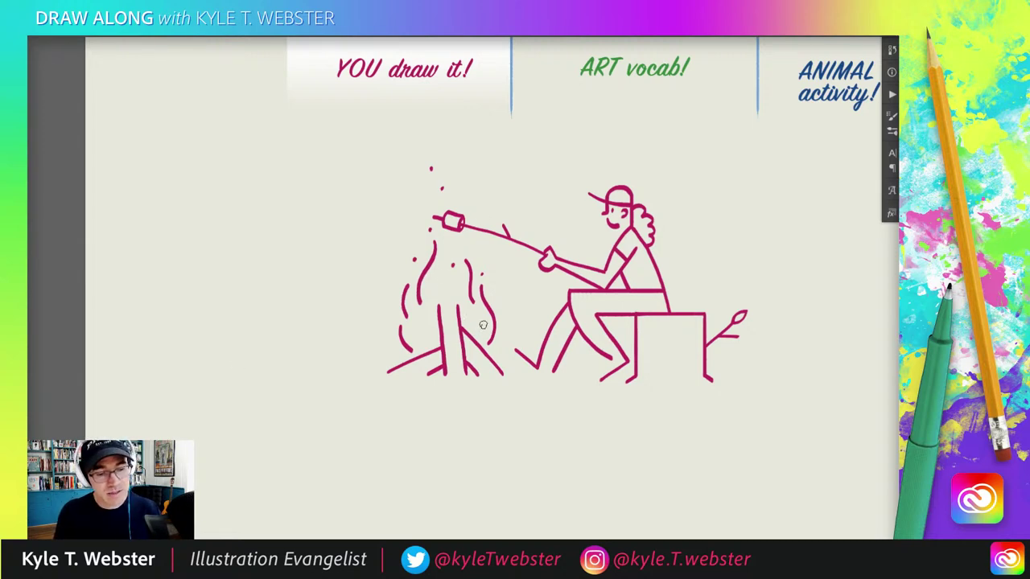
drag(412, 334, 416, 339)
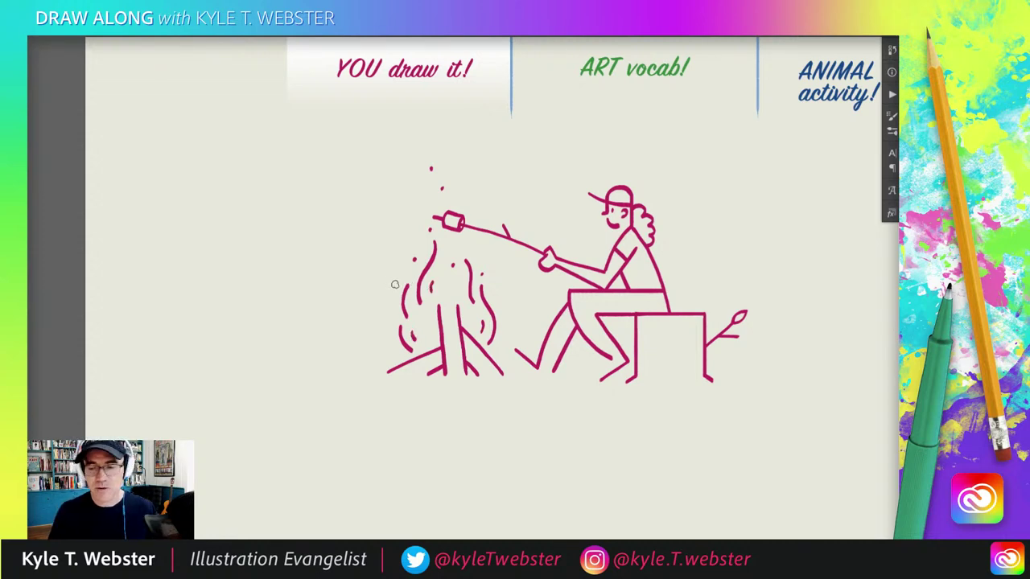
drag(363, 286, 307, 282)
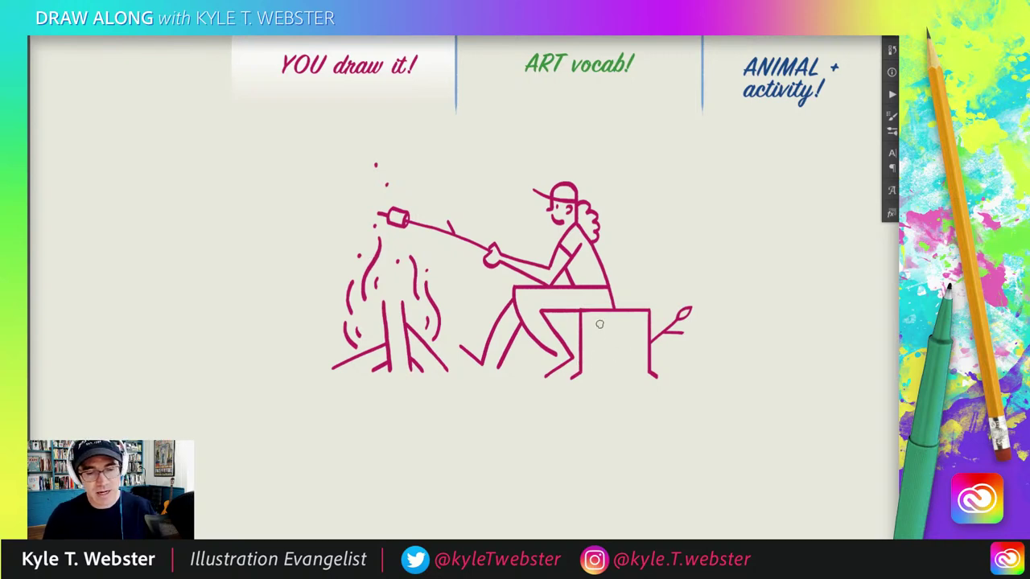
Draw three vertical wood-grain lines down the stump
drag(597, 316, 597, 356)
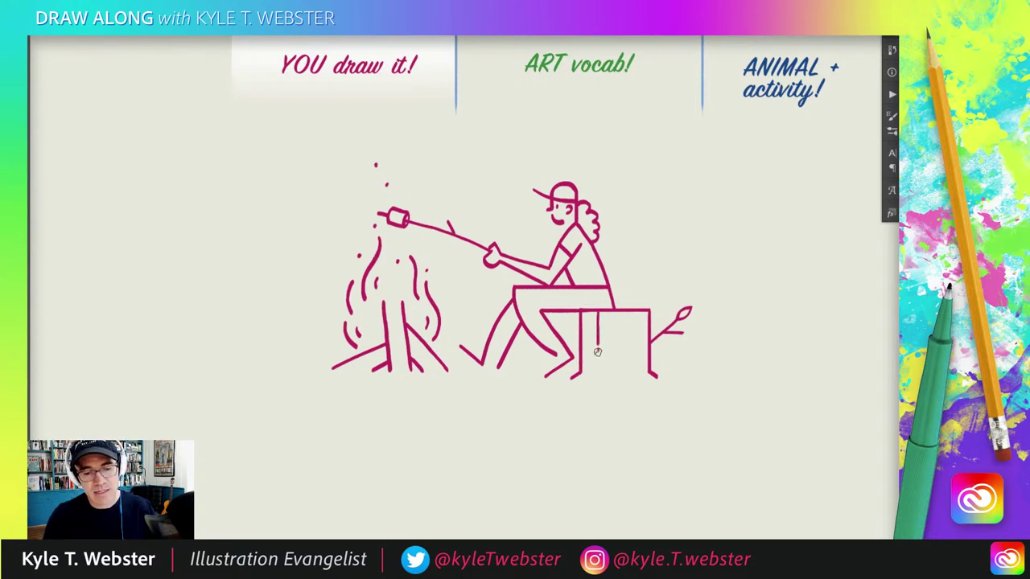
drag(609, 319, 608, 362)
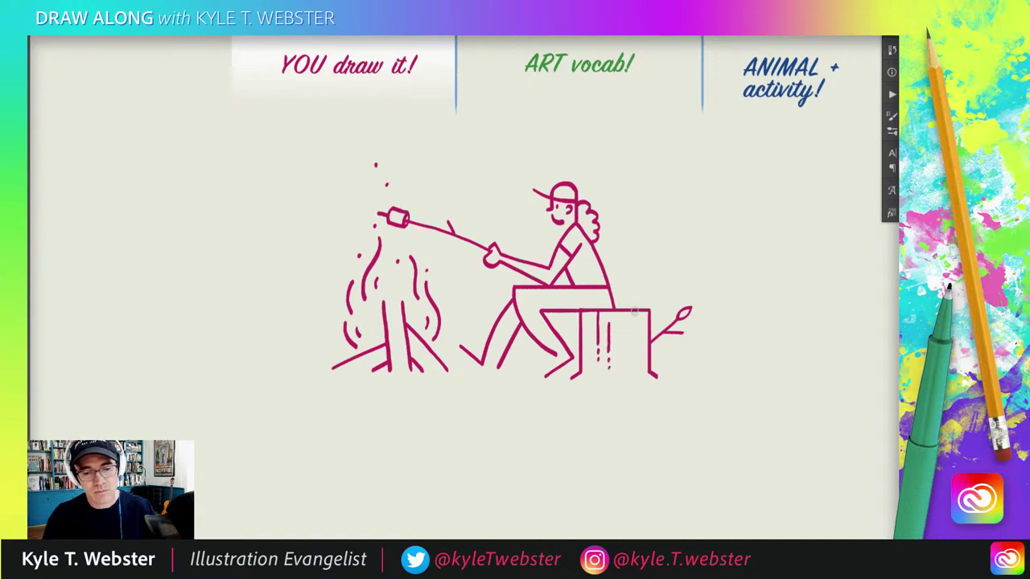
drag(635, 311, 634, 340)
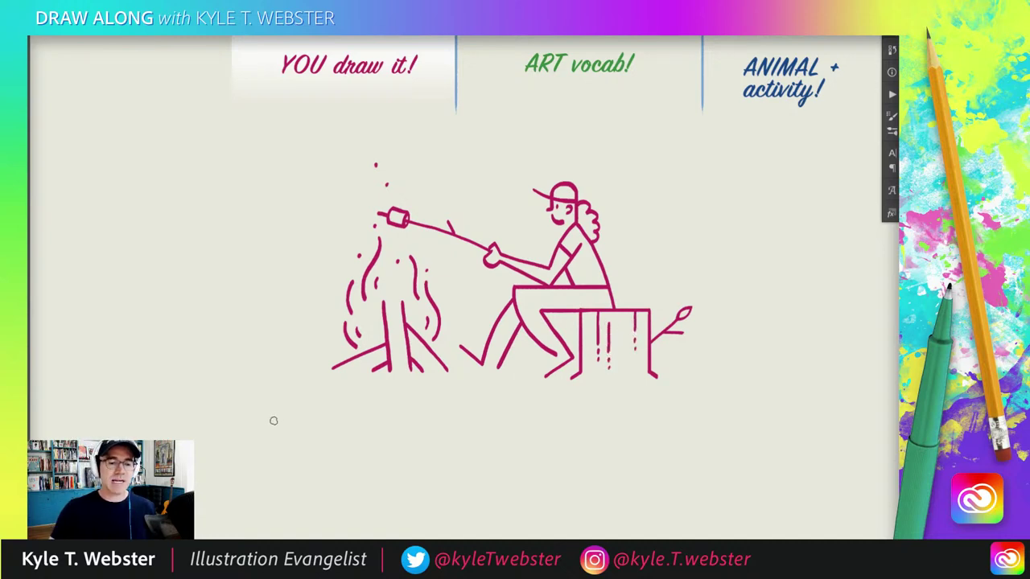
Add small ground dashes around the fire's logs, under the seated figure and beside the stump
mouse_move(358, 373)
mouse_down()
mouse_move(391, 361)
mouse_move(352, 358)
mouse_up()
drag(341, 357, 336, 359)
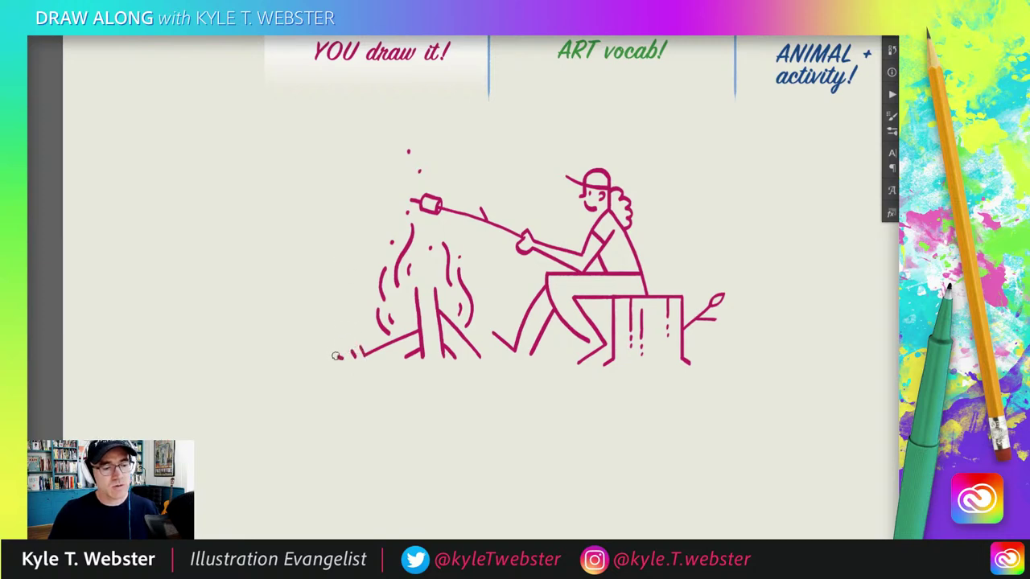
drag(484, 349, 487, 356)
drag(490, 351, 493, 358)
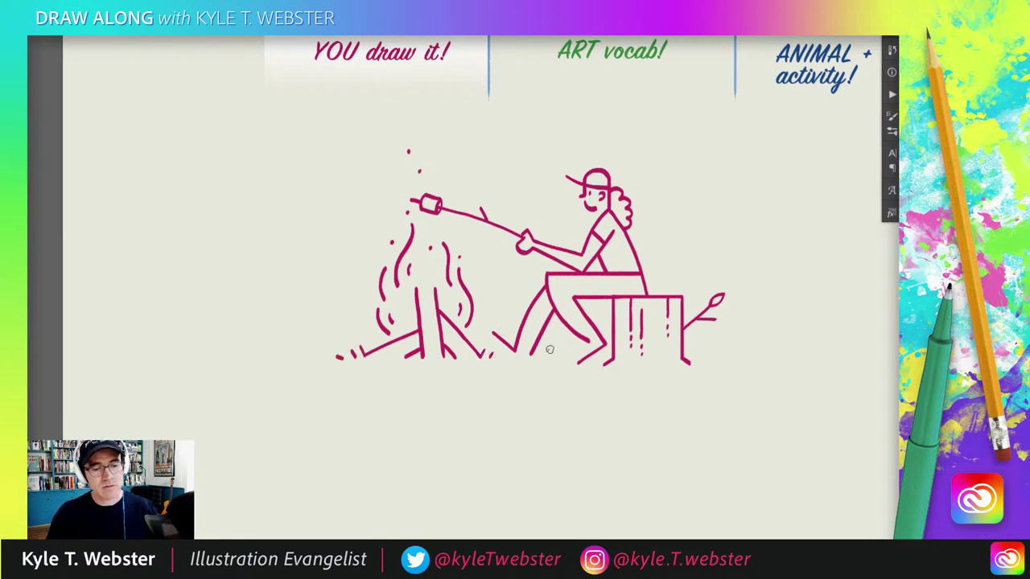
drag(567, 352, 546, 357)
drag(552, 351, 595, 358)
scroll(563, 354, right, 5)
drag(605, 349, 623, 354)
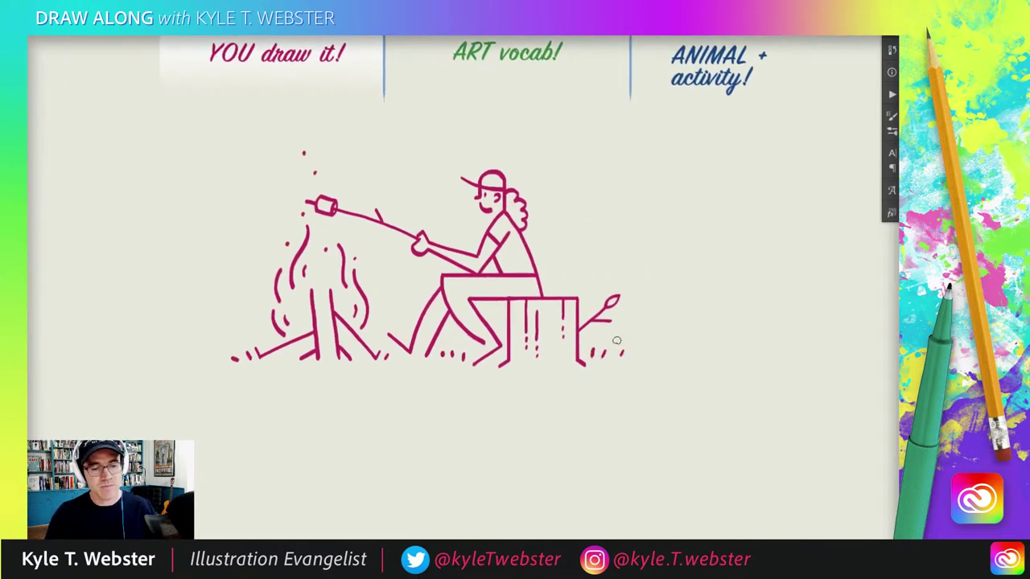
Zoom out and drag the campfire drawing right and down on the page
key(ctrl+minus)
drag(359, 403, 226, 378)
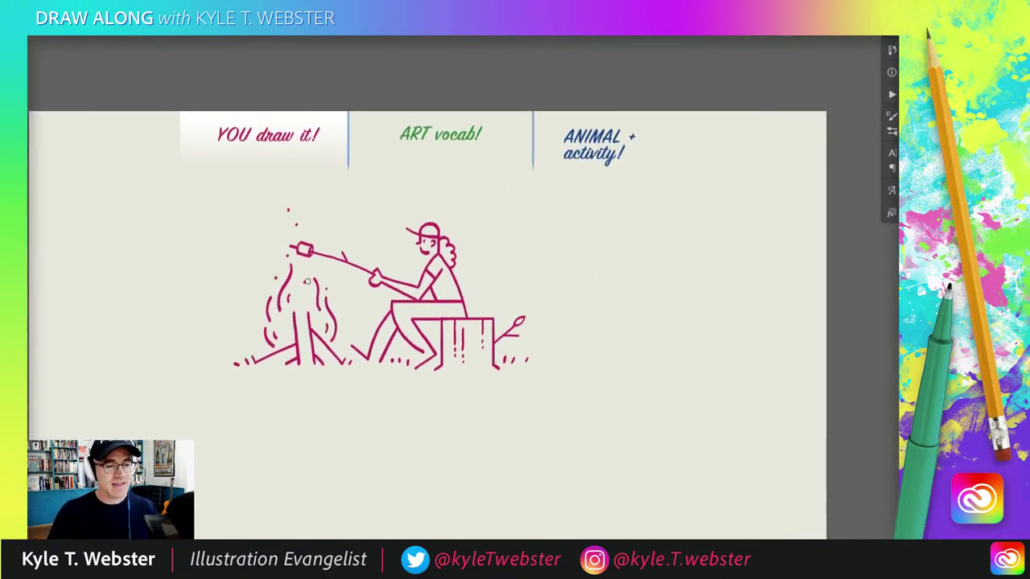
drag(325, 311, 579, 347)
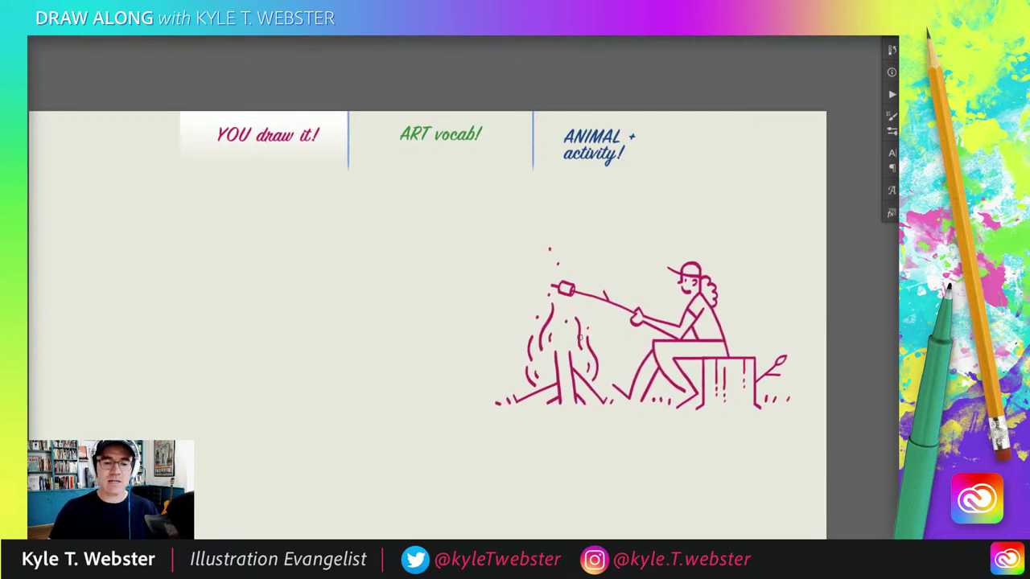
key(ctrl+0)
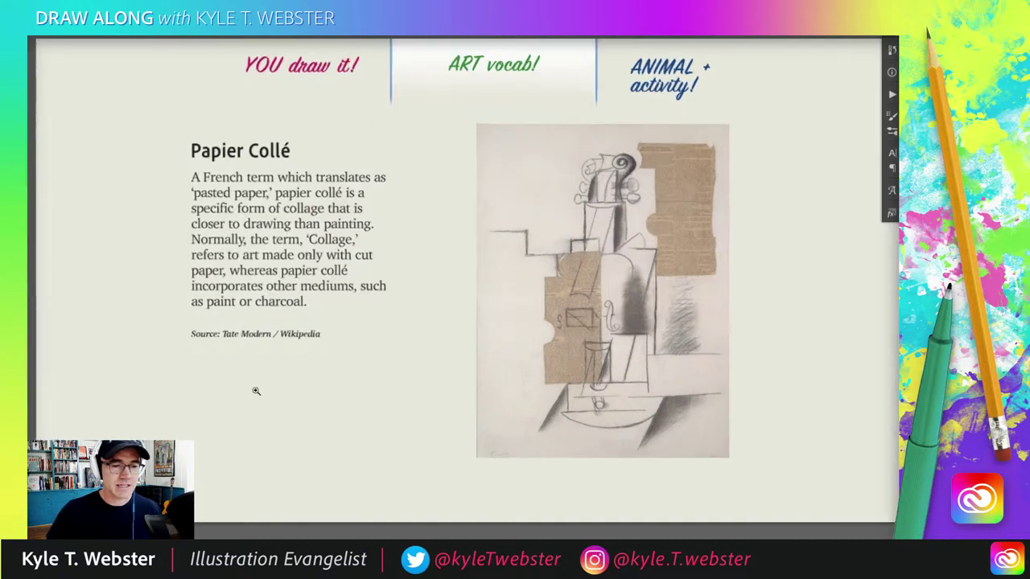
Swap the Papier Collé example to a Braque collage and back to Picasso's violin collage
scroll(255, 387, up, 3)
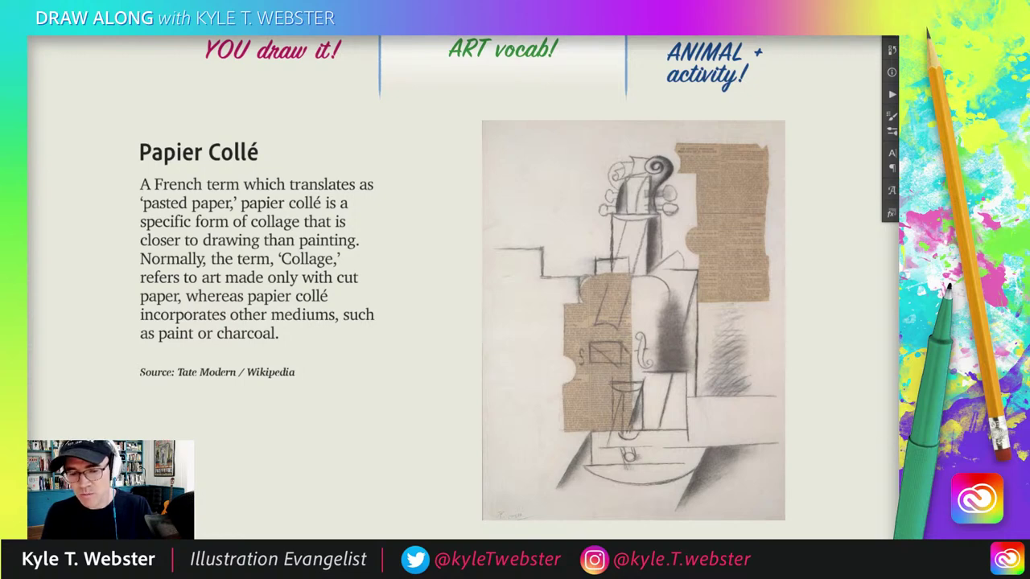
key(Right)
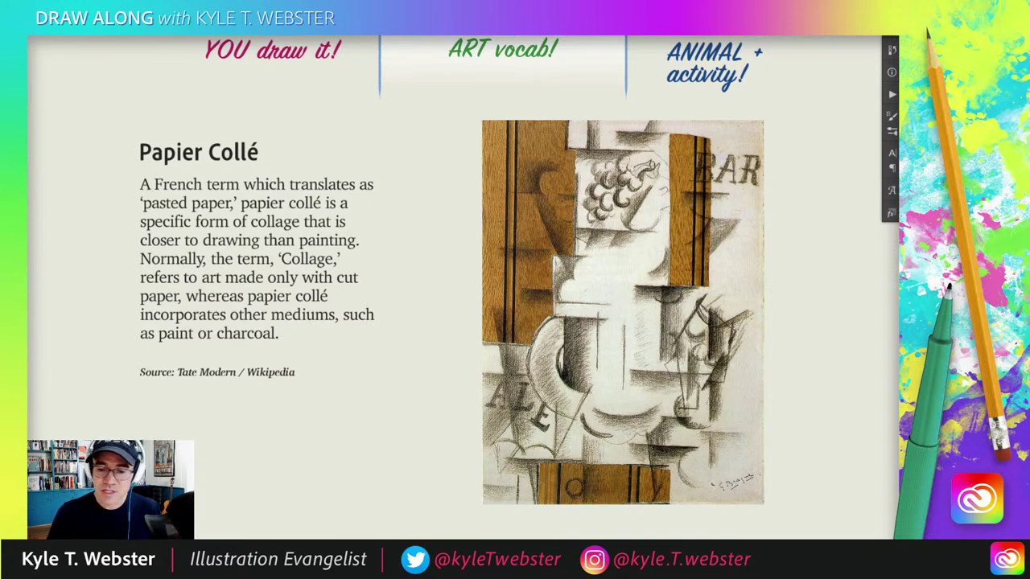
key(Right)
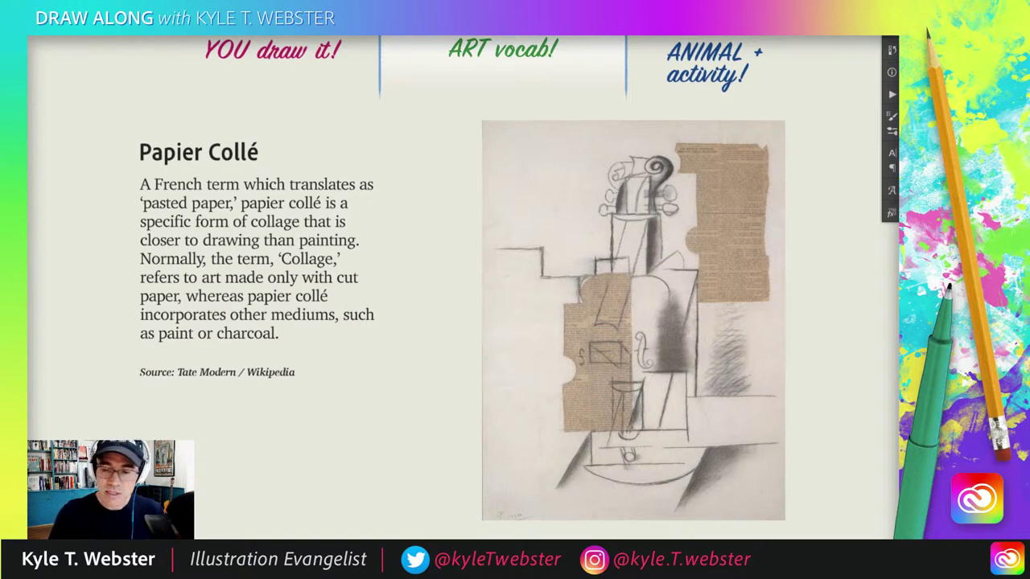
scroll(522, 379, up, 2)
scroll(460, 350, up, 2)
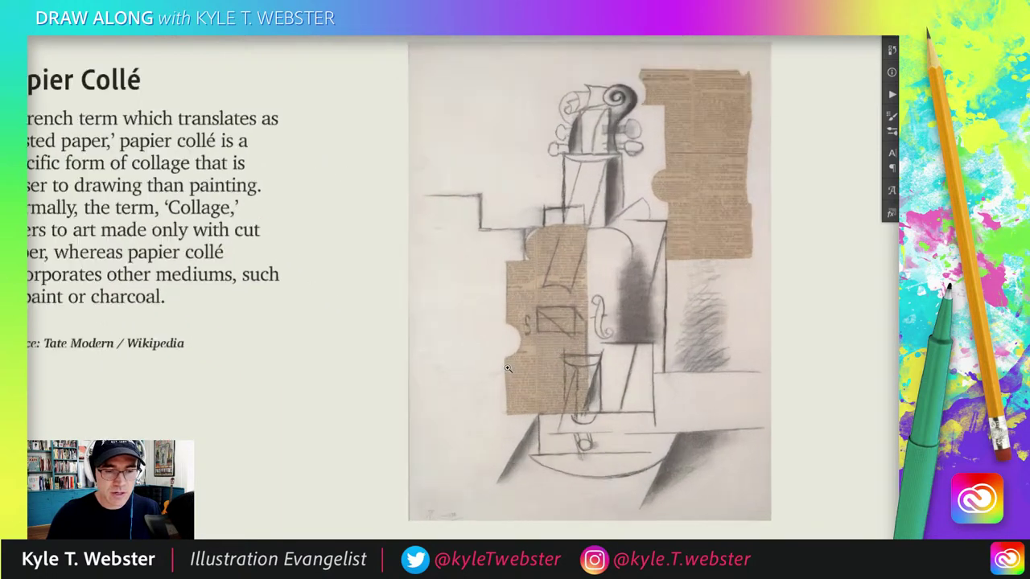
scroll(469, 386, up, 1)
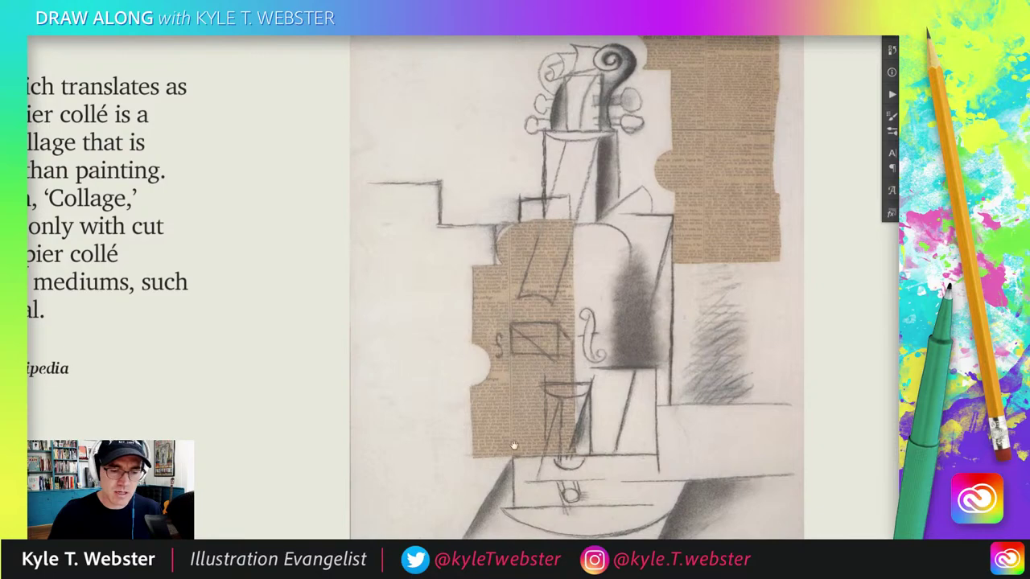
Inspect the violin collage's newspaper pieces up close, then switch to Braque's fruit-dish-and-glass collage
click(435, 398)
scroll(381, 406, down, 5)
scroll(382, 407, down, 3)
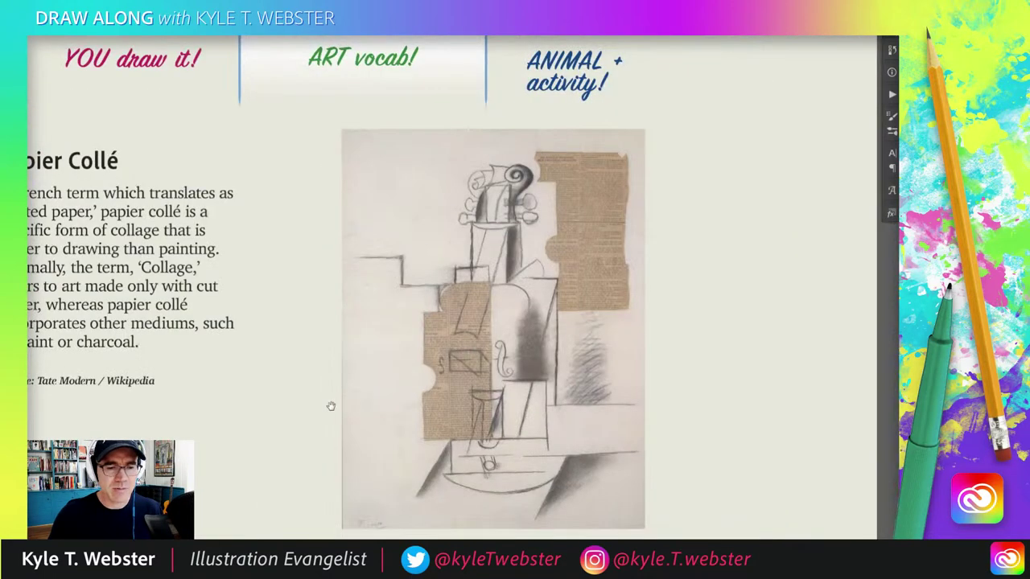
click(519, 368)
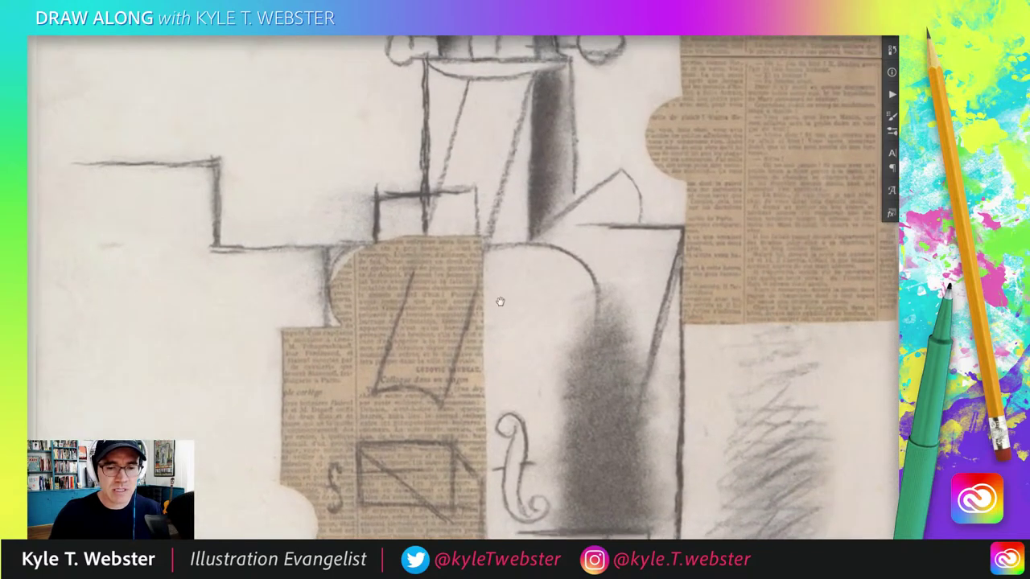
mouse_move(502, 298)
mouse_down()
mouse_move(416, 407)
mouse_move(421, 435)
mouse_up()
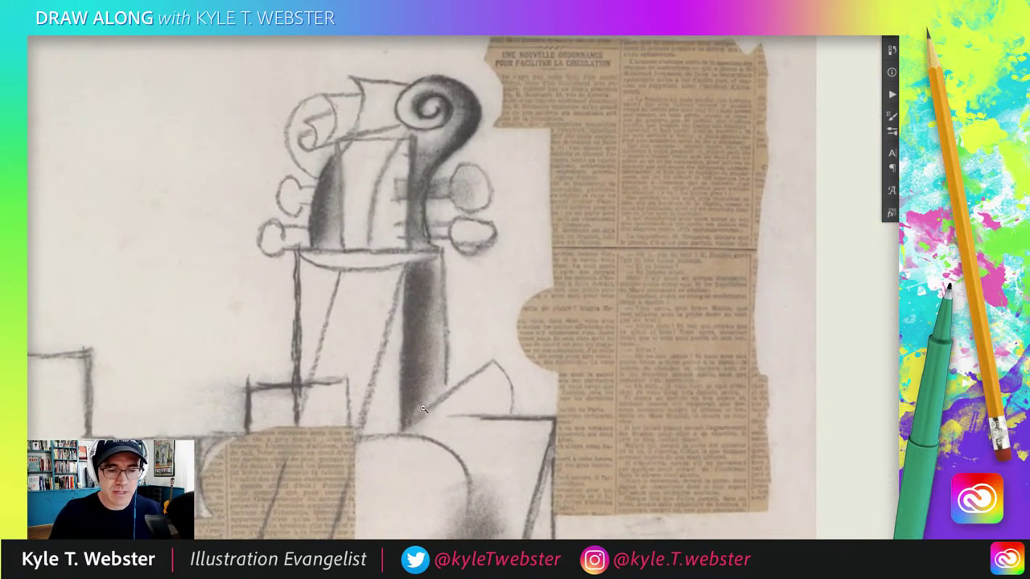
scroll(424, 408, down, 3)
scroll(446, 365, up, 3)
scroll(462, 394, up, 2)
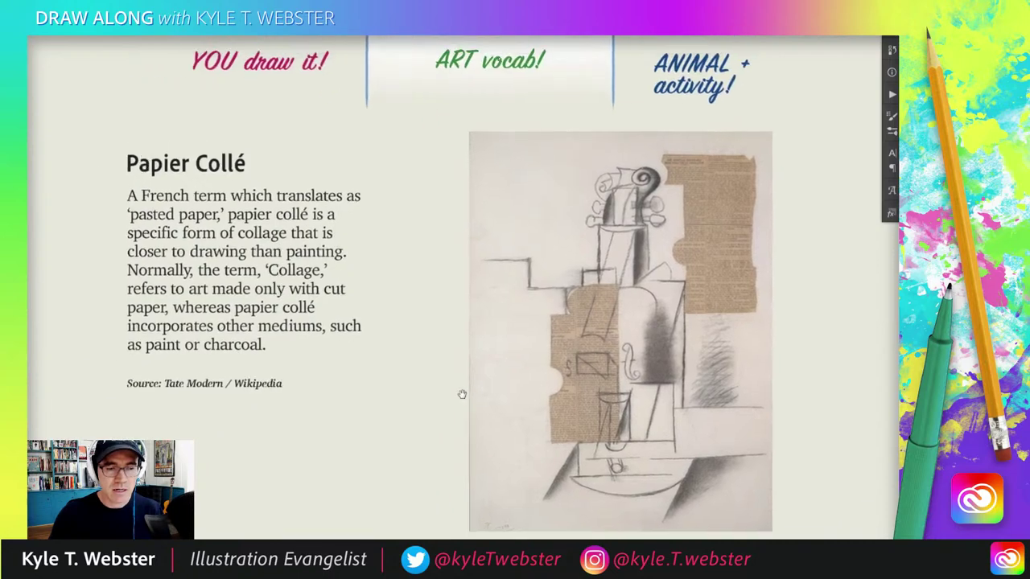
drag(462, 394, 466, 381)
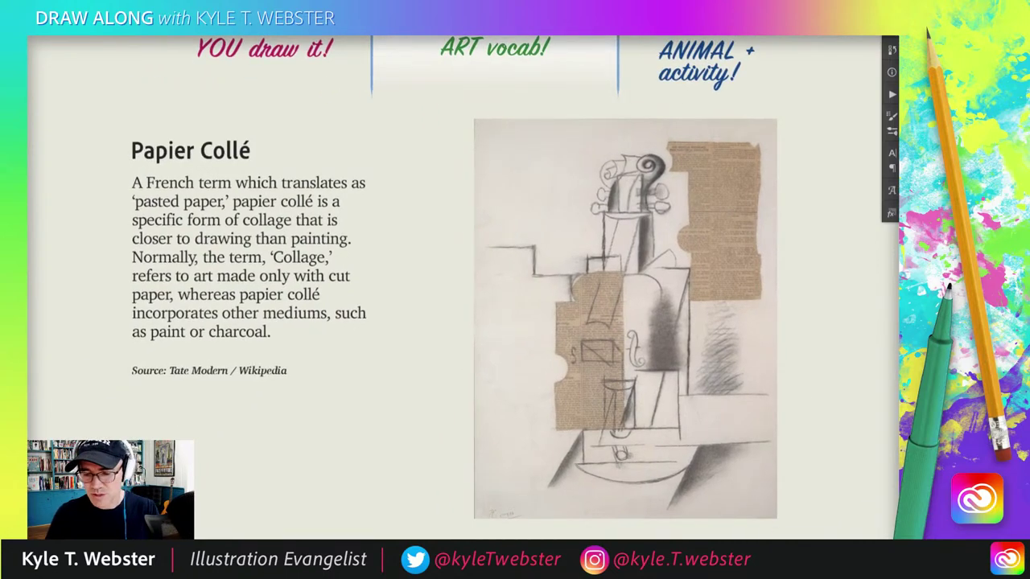
key(ctrl+3)
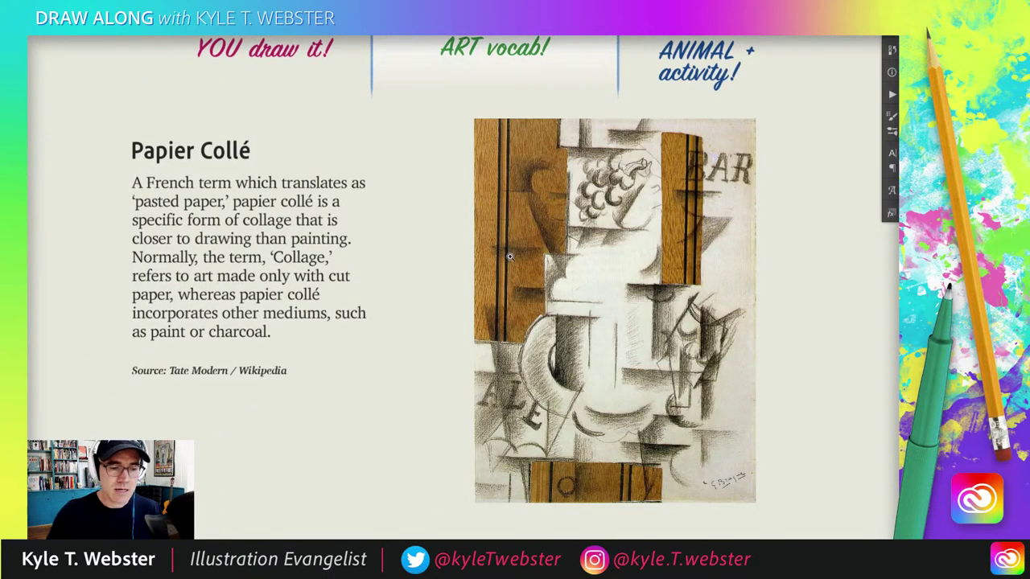
scroll(510, 256, up, 3)
drag(478, 295, 448, 327)
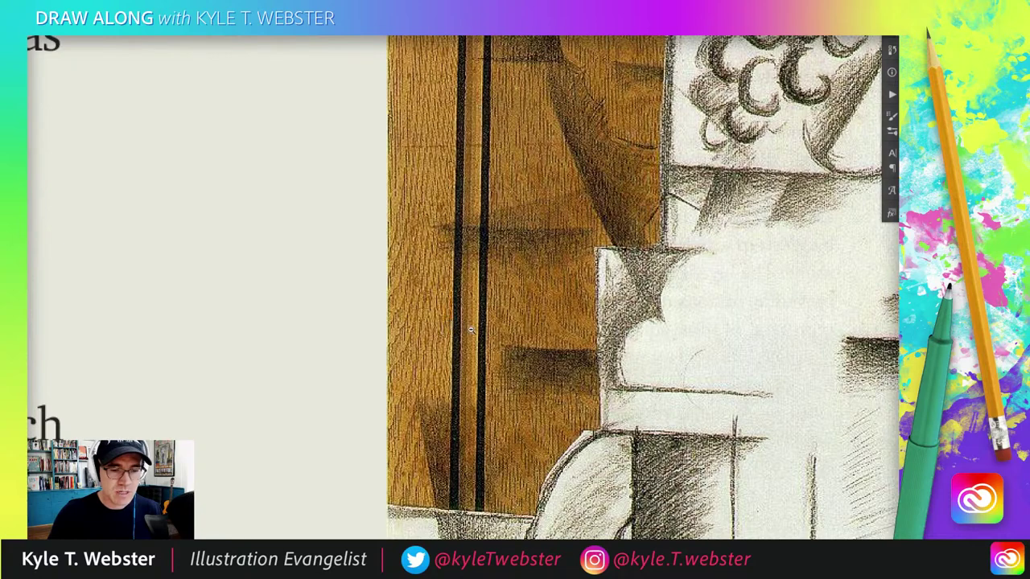
scroll(471, 330, down, 5)
drag(329, 385, 342, 341)
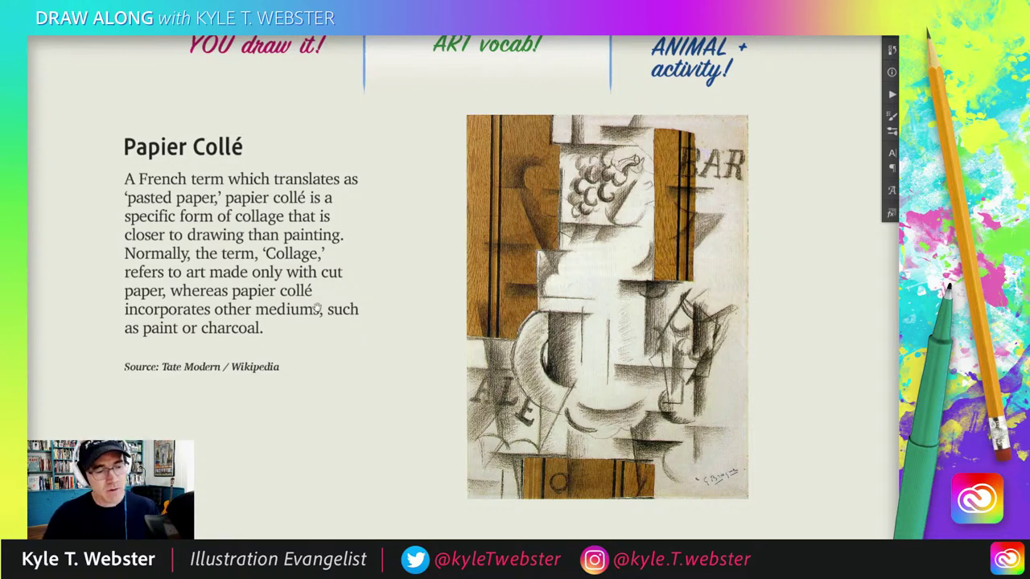
scroll(316, 299, up, 1)
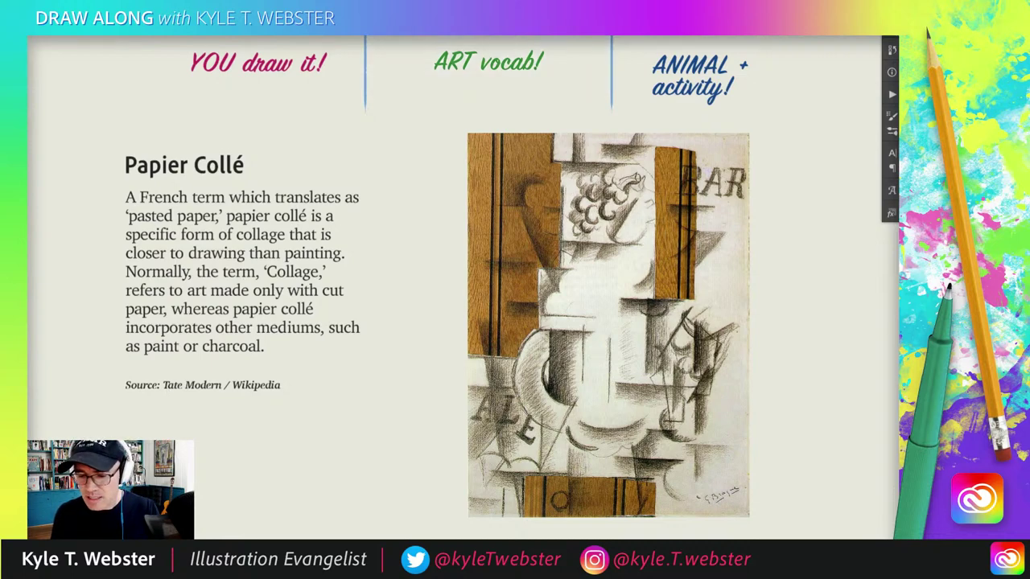
Show the ANIMAL + activity layer group and pan the knitting dinosaur into view
click(699, 74)
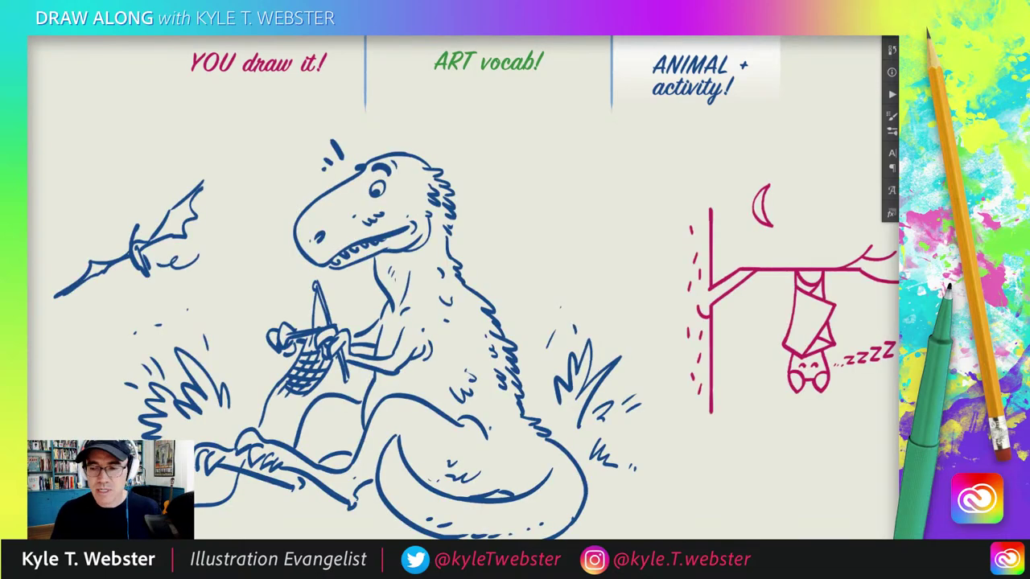
drag(214, 400, 275, 372)
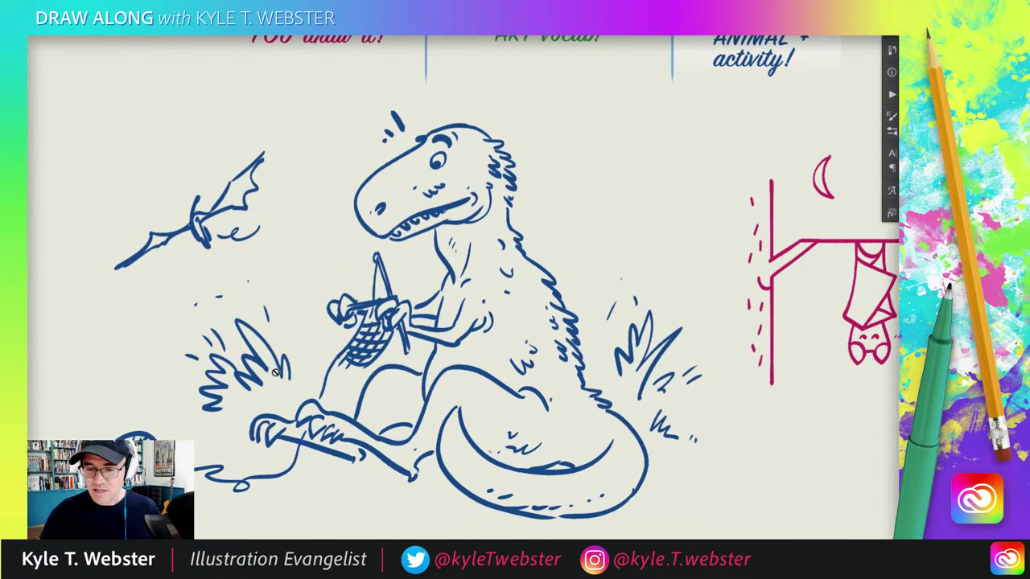
key(Delete)
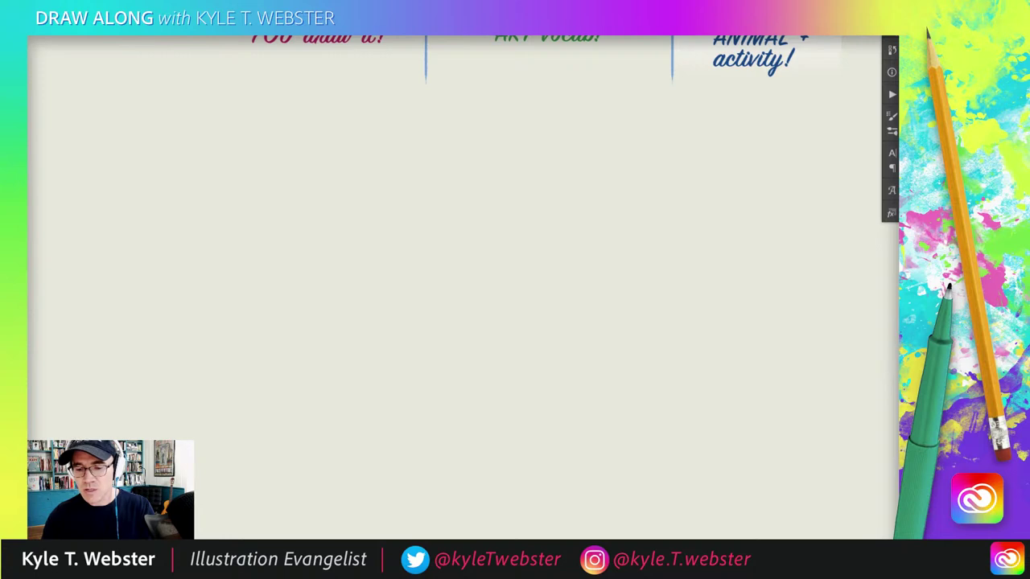
key(ctrl+v)
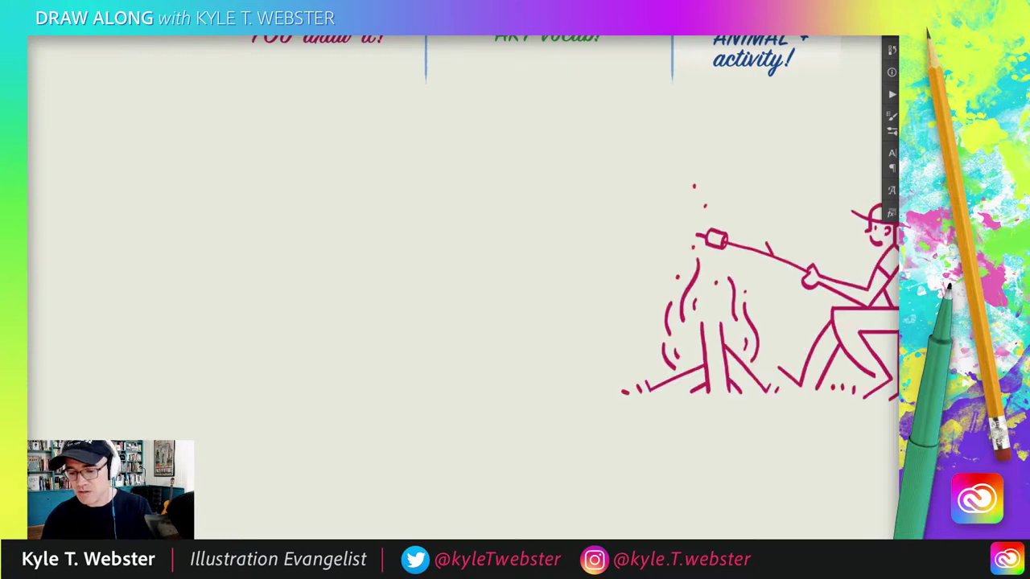
key(ctrl+0)
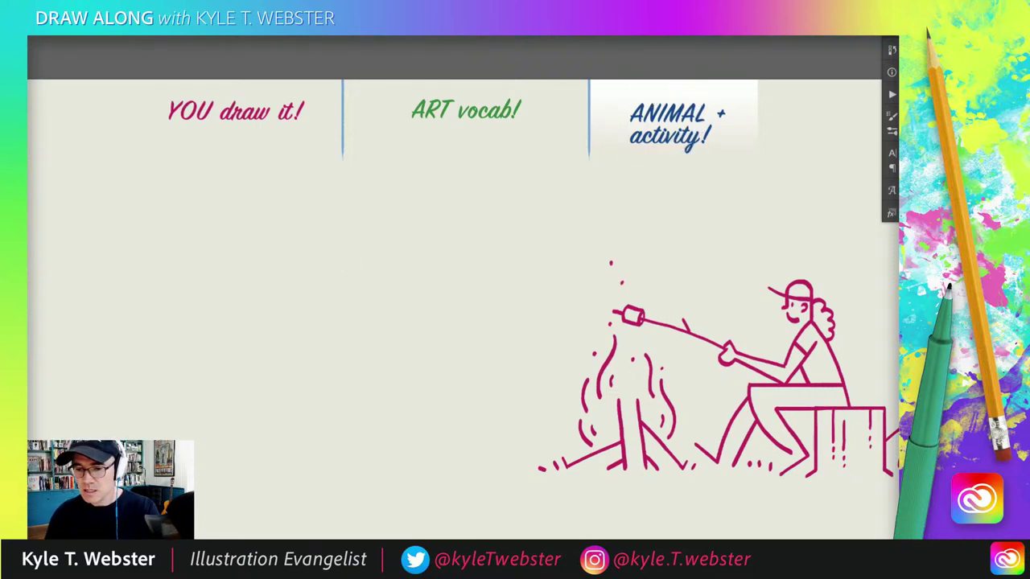
mouse_move(276, 234)
mouse_down()
mouse_move(278, 312)
mouse_move(213, 395)
mouse_move(381, 317)
mouse_move(373, 318)
mouse_up()
key(ctrl+z)
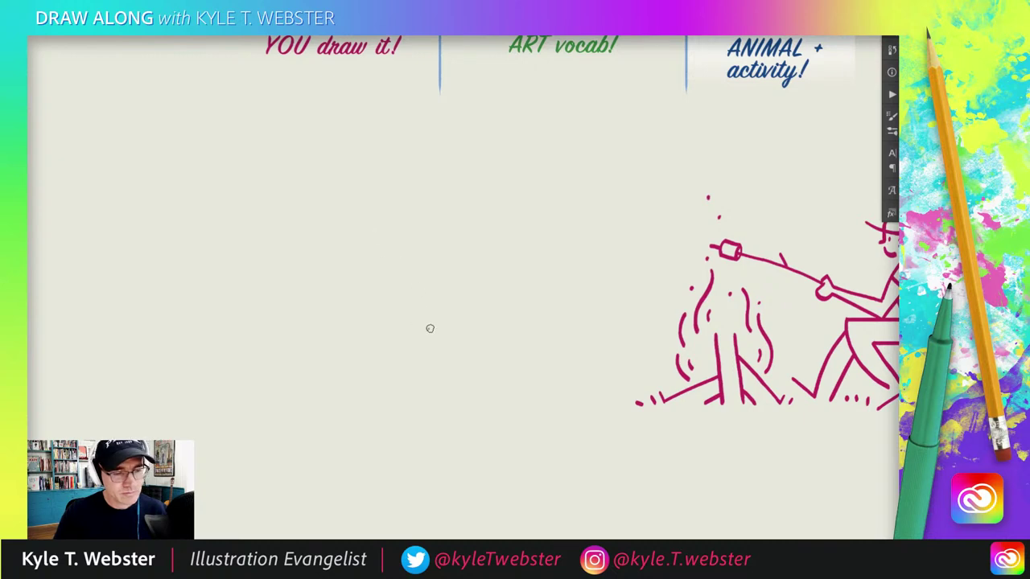
Sketch the ostrich's oval head and long two-line neck, redoing the eye marks
mouse_move(400, 187)
mouse_down()
mouse_move(361, 165)
mouse_move(363, 202)
mouse_move(359, 153)
mouse_move(374, 158)
mouse_move(301, 207)
mouse_move(341, 197)
mouse_move(372, 161)
mouse_up()
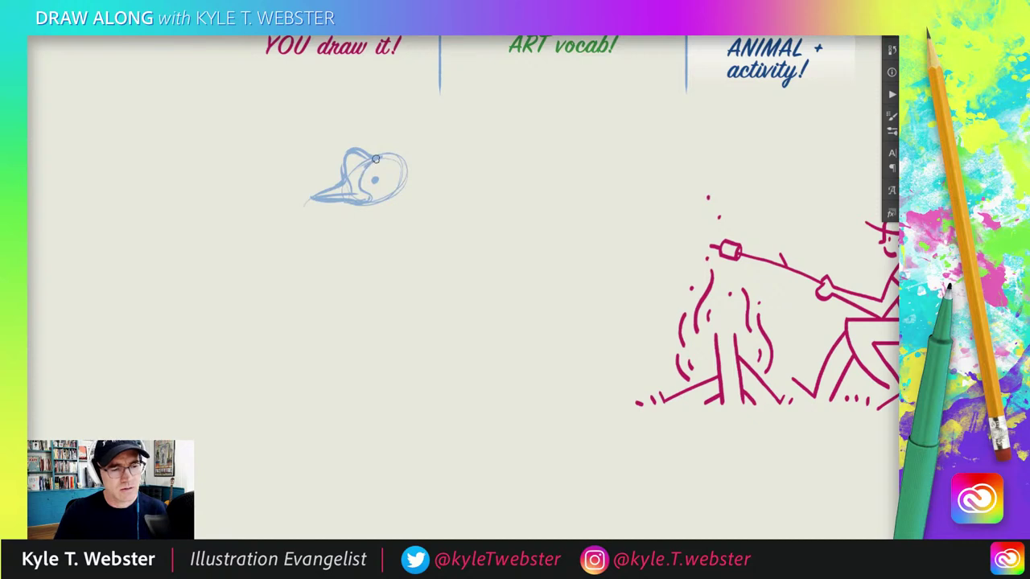
drag(380, 169, 366, 181)
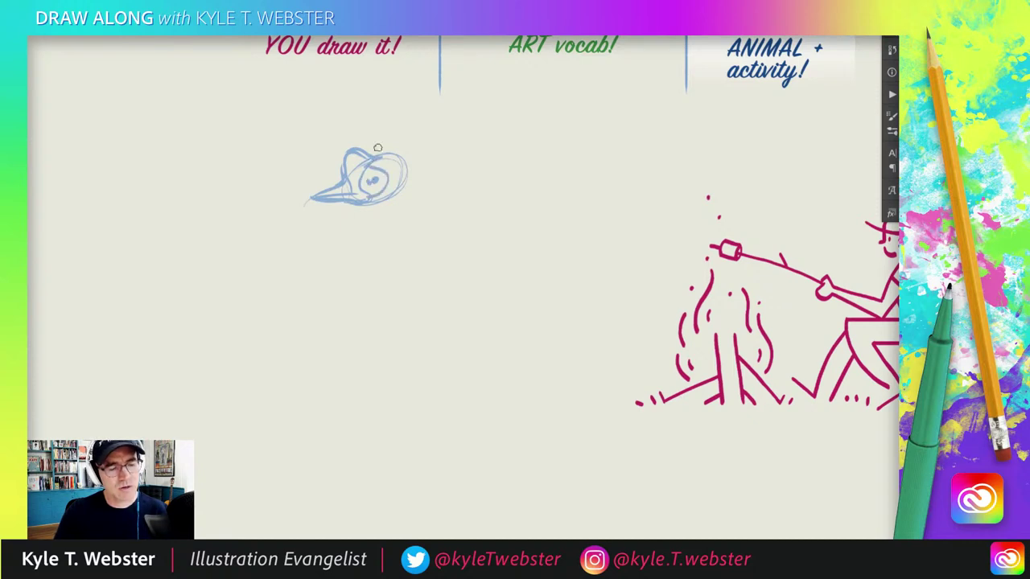
key(ctrl+z)
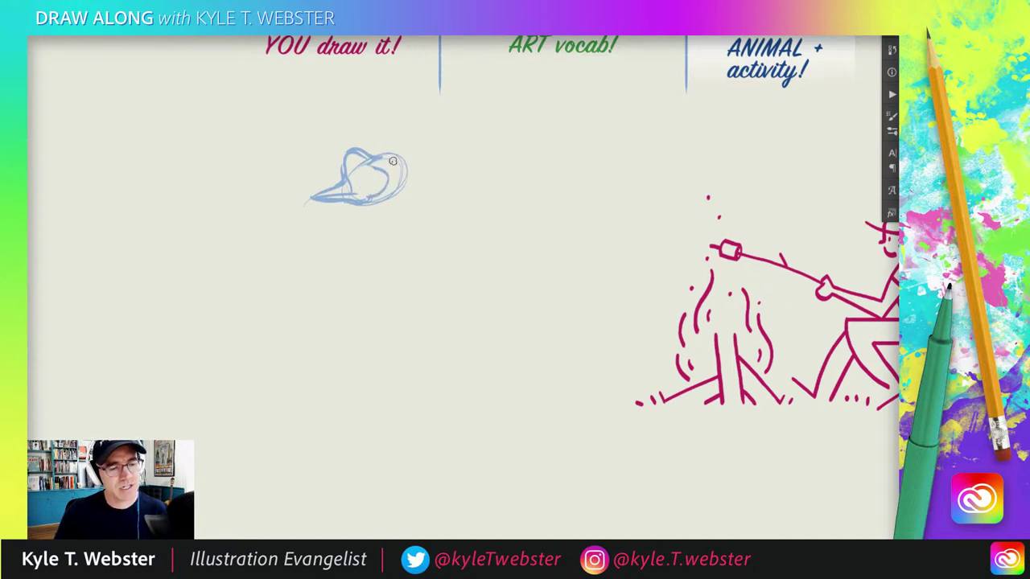
drag(369, 165, 362, 198)
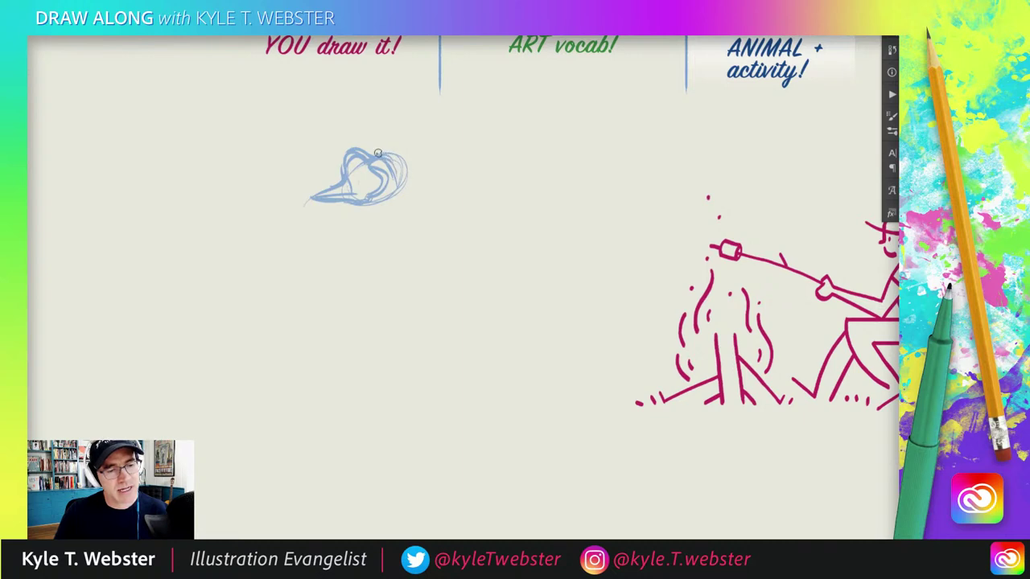
mouse_move(394, 207)
mouse_down()
mouse_move(396, 186)
mouse_move(374, 240)
mouse_up()
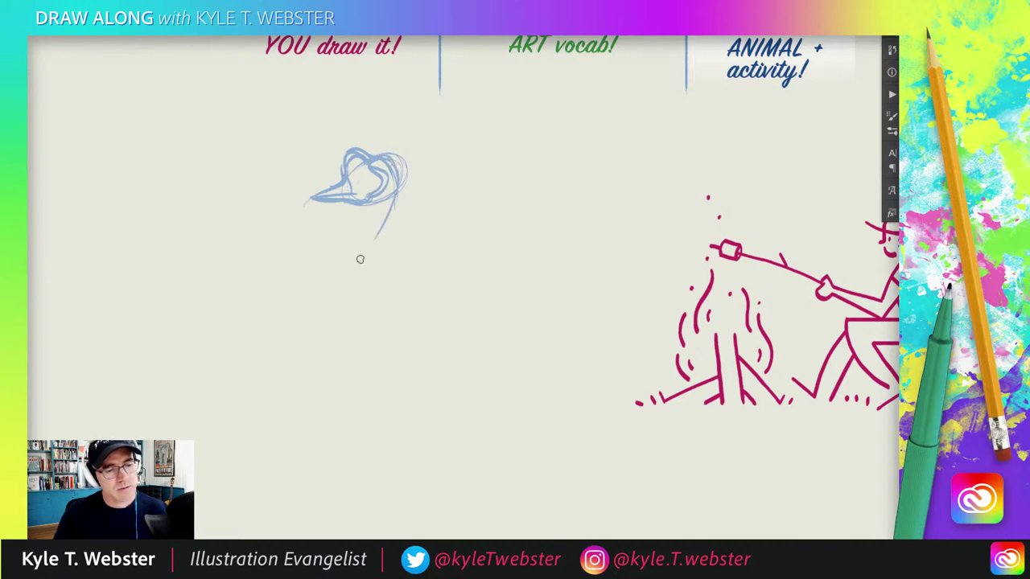
drag(396, 202, 358, 280)
mouse_move(362, 208)
mouse_down()
mouse_move(331, 285)
mouse_move(372, 312)
mouse_up()
mouse_move(336, 279)
mouse_down()
mouse_move(342, 309)
mouse_move(366, 338)
mouse_move(338, 320)
mouse_up()
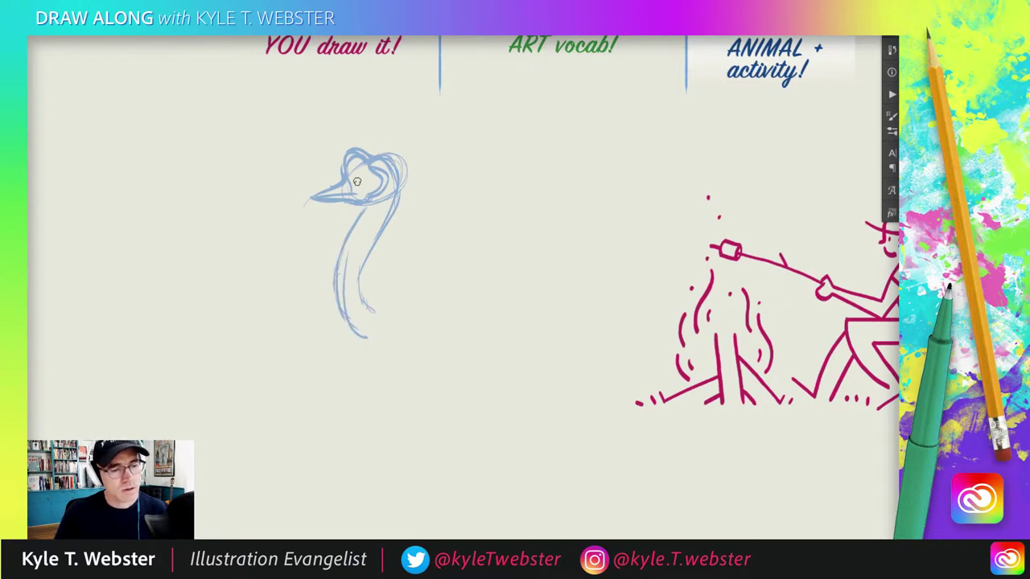
Add the eye, refine the beak, and draw a bandana band with a bow knot
drag(372, 185, 372, 179)
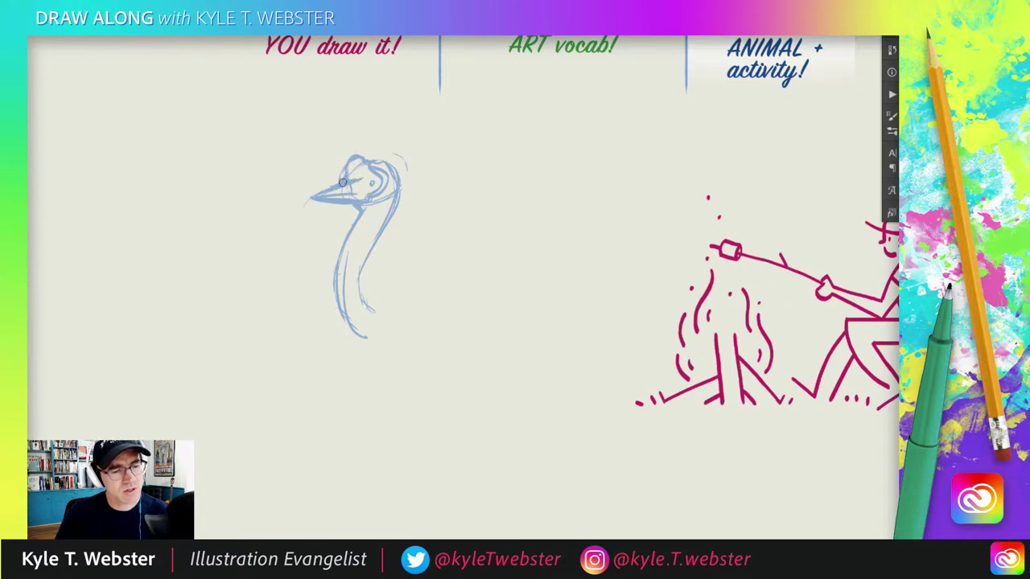
drag(341, 182, 348, 163)
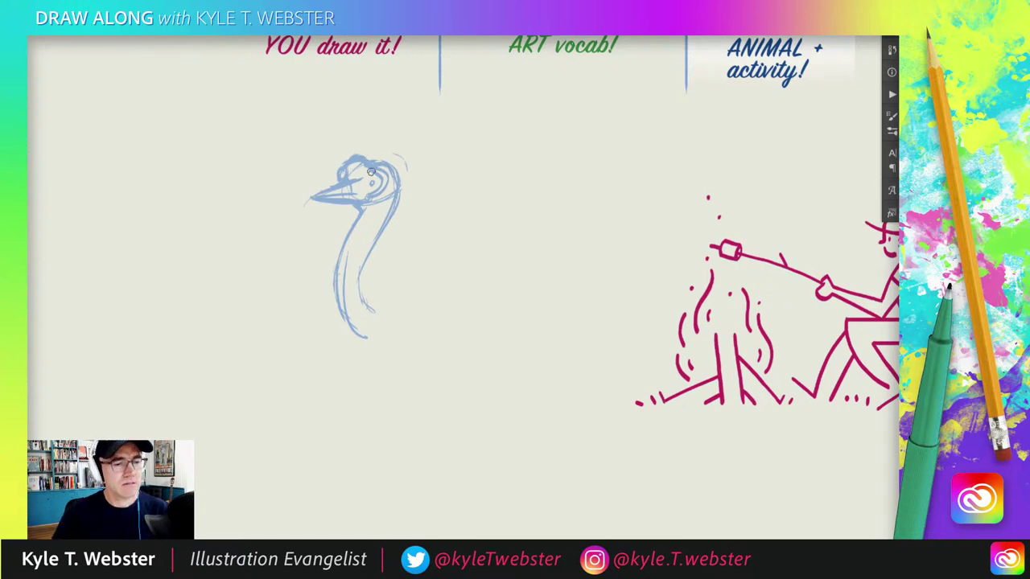
drag(364, 182, 391, 179)
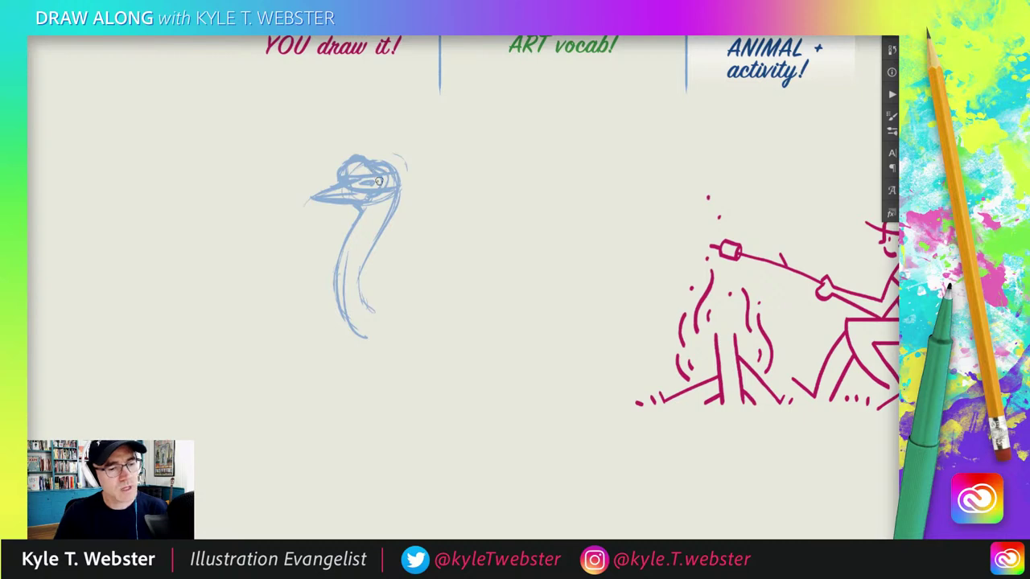
mouse_move(399, 173)
mouse_down()
mouse_move(441, 161)
mouse_move(404, 180)
mouse_move(400, 169)
mouse_up()
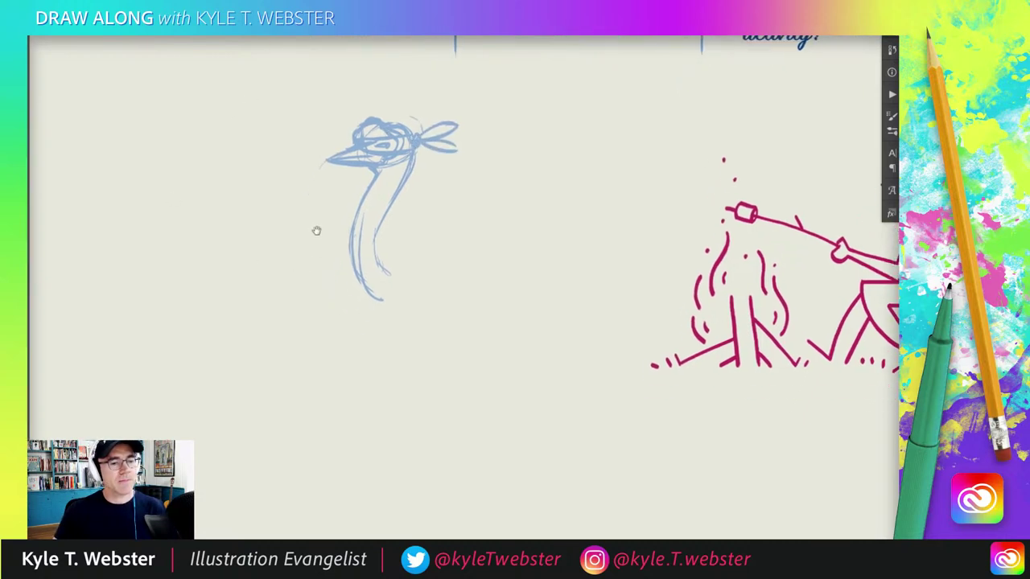
Sketch the ostrich's curved body, tail outline and folded wing at the neck base
drag(297, 274, 315, 233)
drag(383, 229, 379, 267)
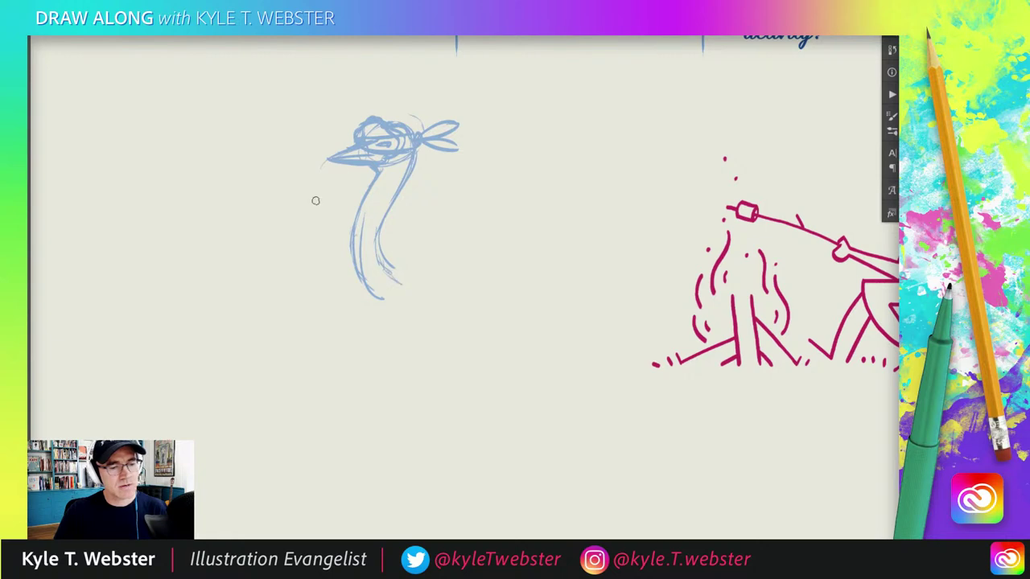
drag(303, 235, 322, 220)
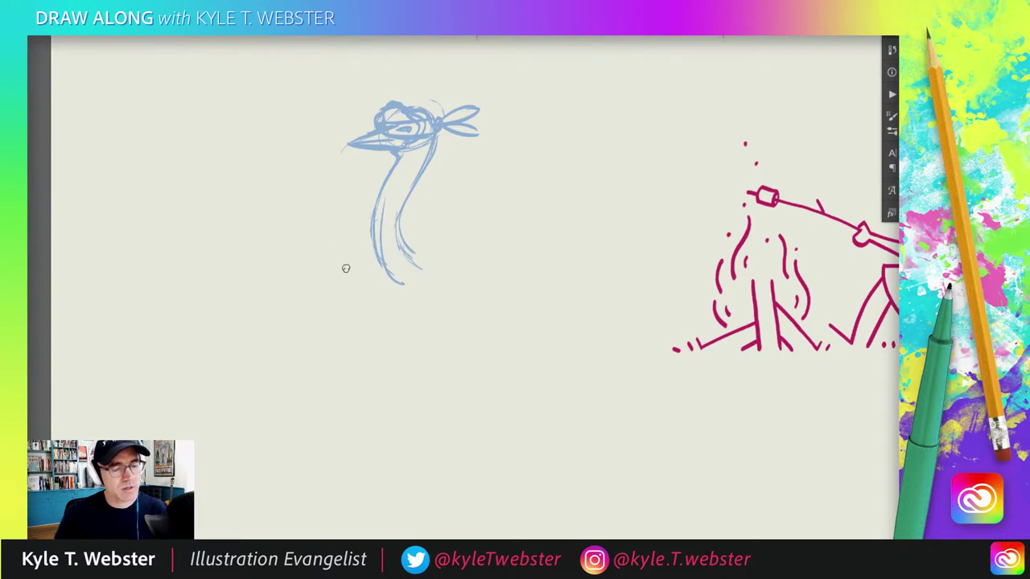
mouse_move(368, 248)
mouse_down()
mouse_move(294, 329)
mouse_move(368, 400)
mouse_move(382, 398)
mouse_move(336, 320)
mouse_up()
drag(355, 358, 377, 293)
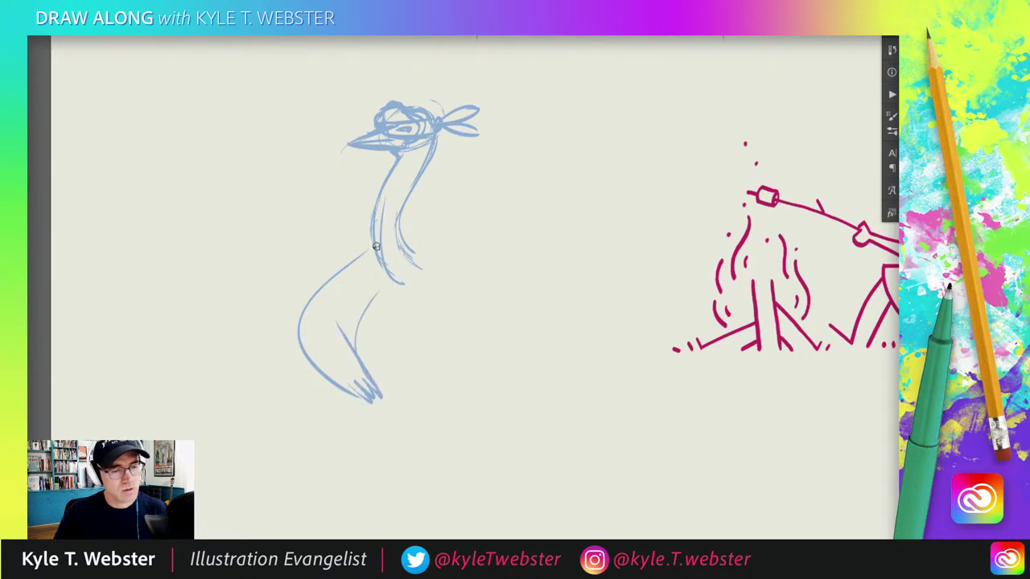
mouse_move(376, 247)
mouse_down()
mouse_move(303, 263)
mouse_move(298, 322)
mouse_move(336, 378)
mouse_up()
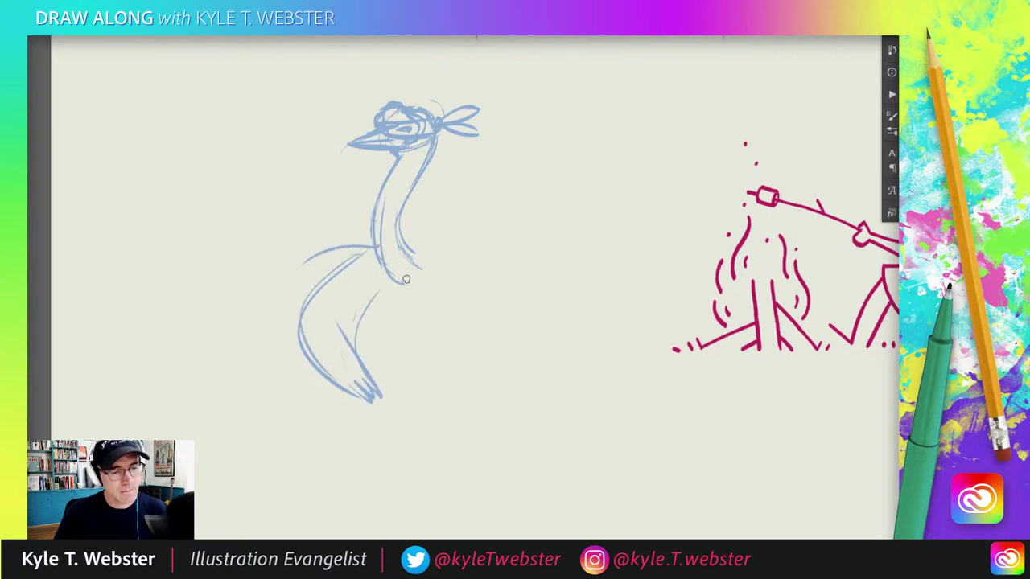
drag(414, 252, 406, 276)
mouse_move(401, 233)
mouse_down()
mouse_move(388, 255)
mouse_move(409, 274)
mouse_move(386, 254)
mouse_move(381, 275)
mouse_move(418, 252)
mouse_up()
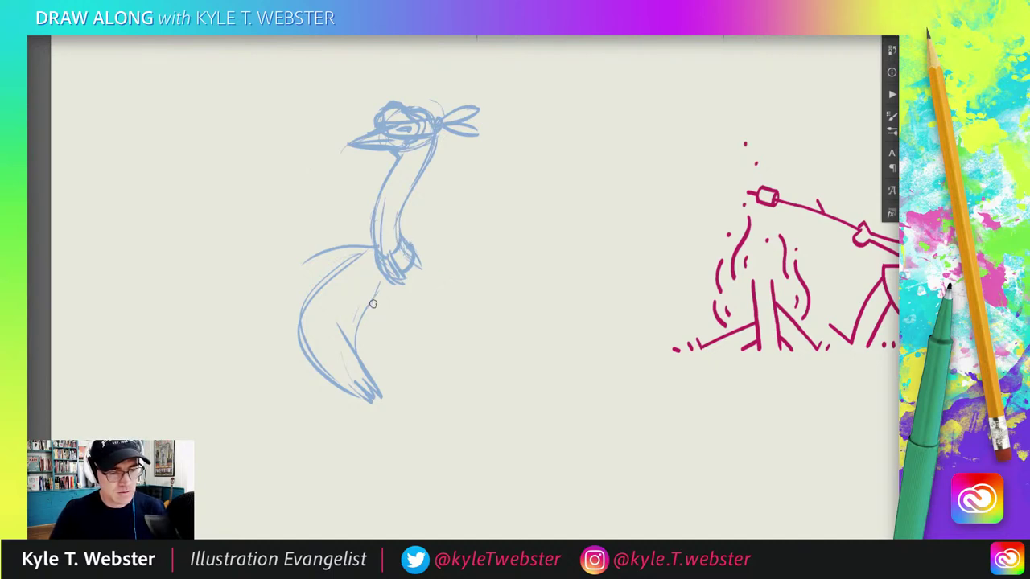
Draw the upper leg and foot curve, replacing a misplaced lower-leg stroke
mouse_move(373, 303)
mouse_down()
mouse_move(412, 341)
mouse_move(357, 252)
mouse_up()
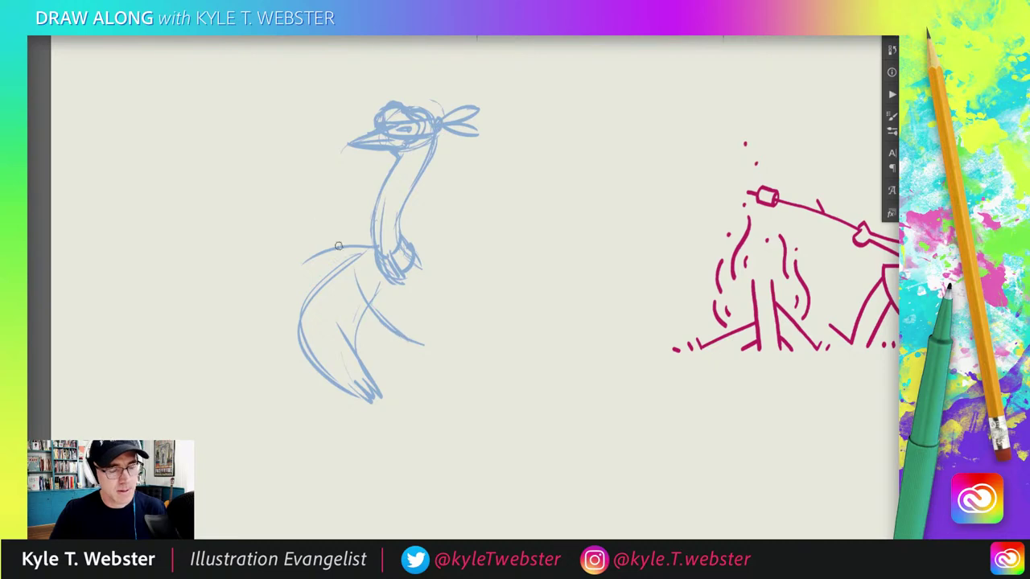
drag(399, 340, 428, 354)
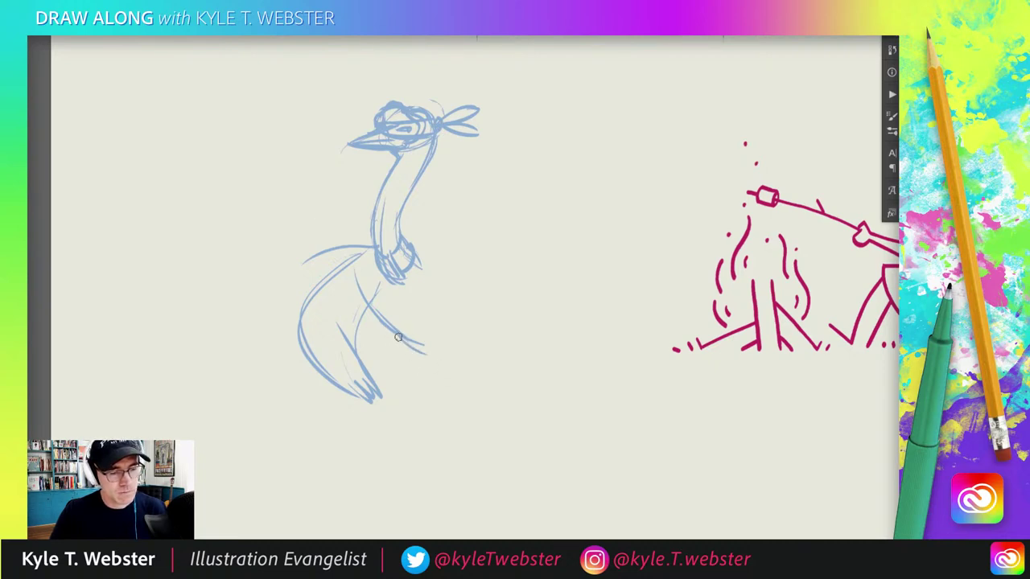
drag(399, 333, 402, 410)
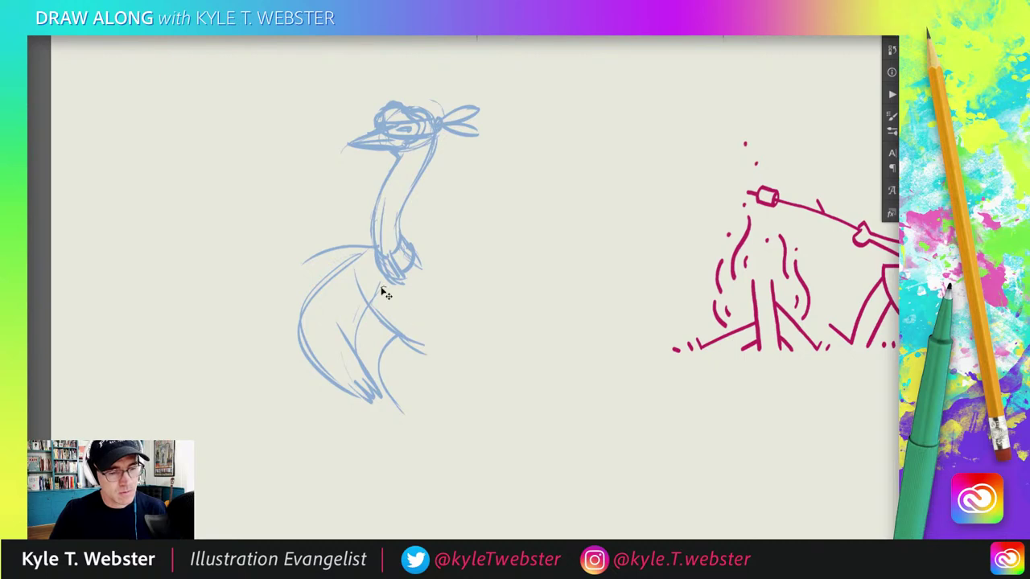
key(ctrl+z)
mouse_move(446, 344)
mouse_down()
mouse_move(421, 362)
mouse_move(414, 414)
mouse_move(463, 420)
mouse_move(458, 395)
mouse_move(470, 414)
mouse_up()
drag(463, 359, 443, 387)
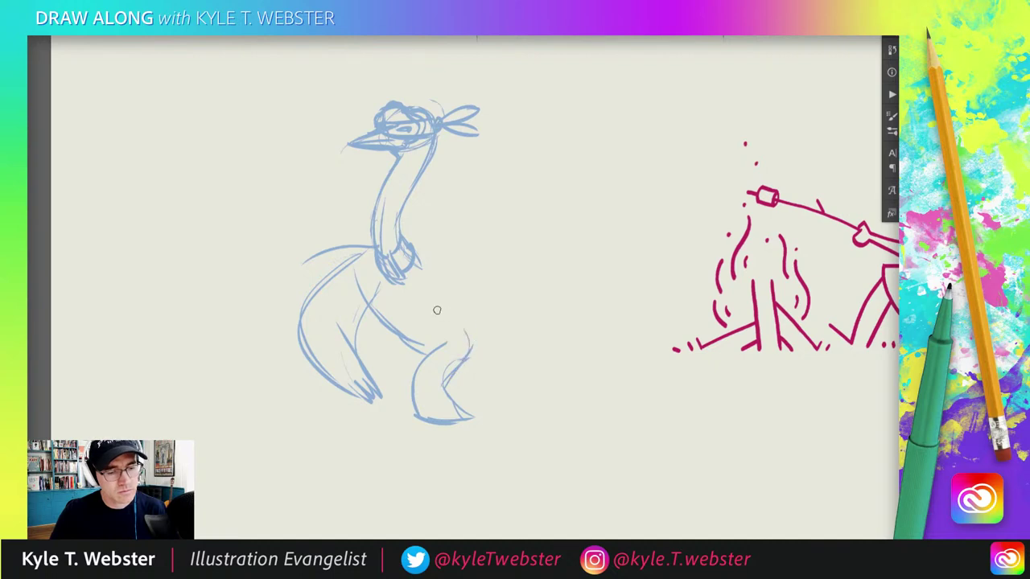
Shape the standing leg's thigh, rounded knee and clawed toes
drag(463, 318, 467, 342)
drag(449, 281, 473, 343)
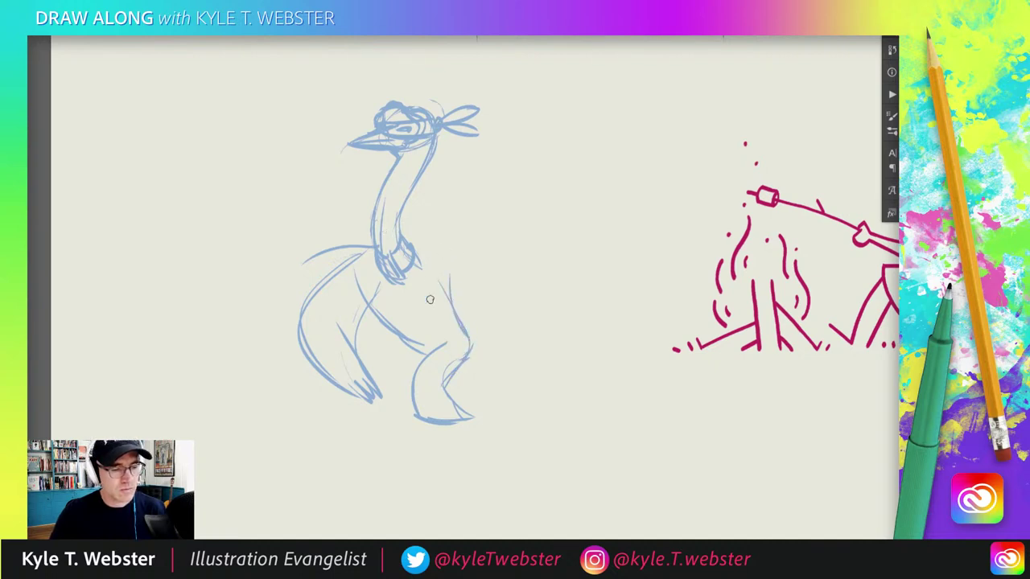
mouse_move(395, 287)
mouse_down()
mouse_move(441, 340)
mouse_move(457, 326)
mouse_up()
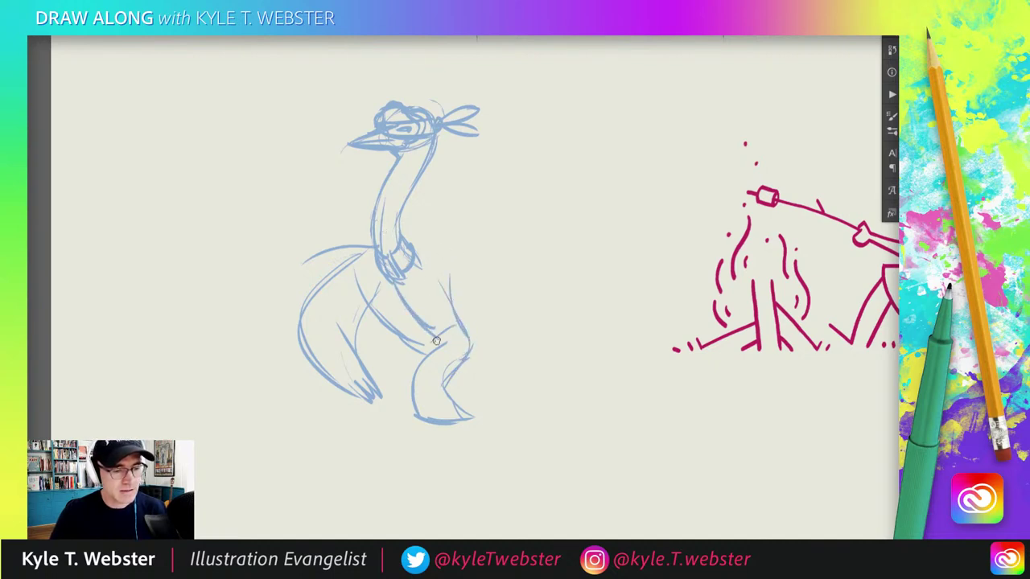
drag(414, 359, 409, 346)
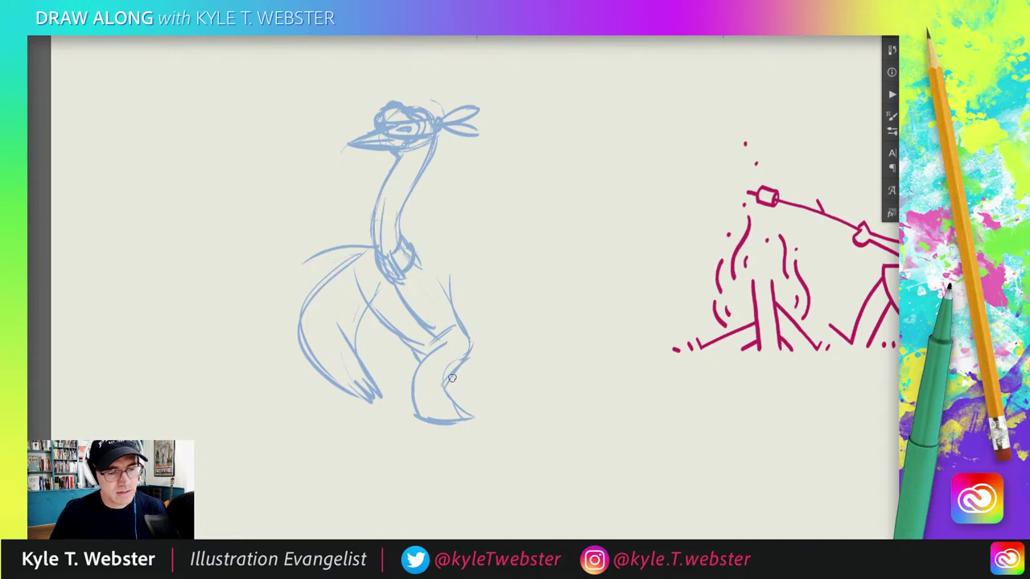
mouse_move(452, 378)
mouse_down()
mouse_move(490, 344)
mouse_move(488, 388)
mouse_move(475, 358)
mouse_move(499, 342)
mouse_up()
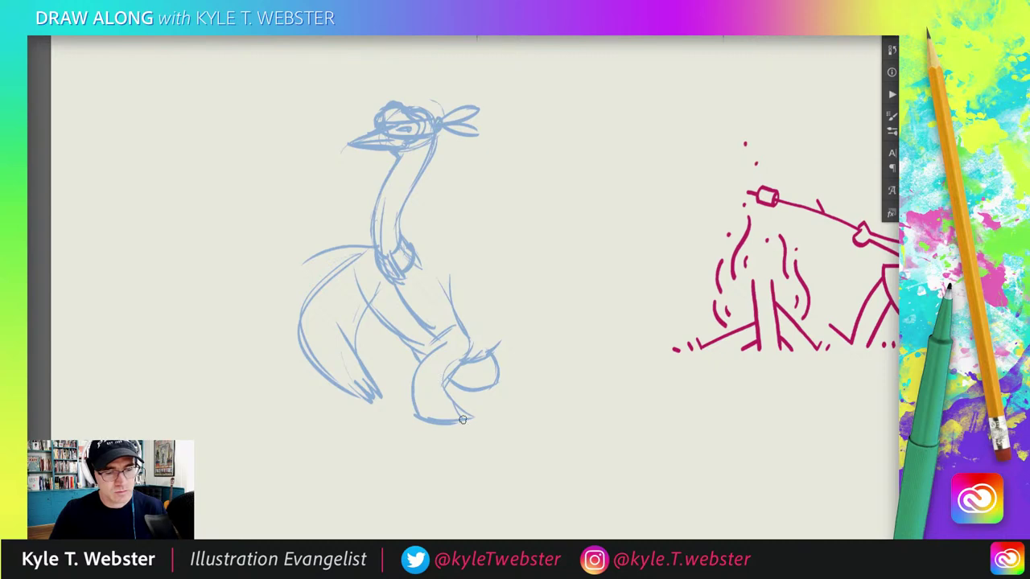
mouse_move(463, 420)
mouse_down()
mouse_move(475, 429)
mouse_move(459, 435)
mouse_up()
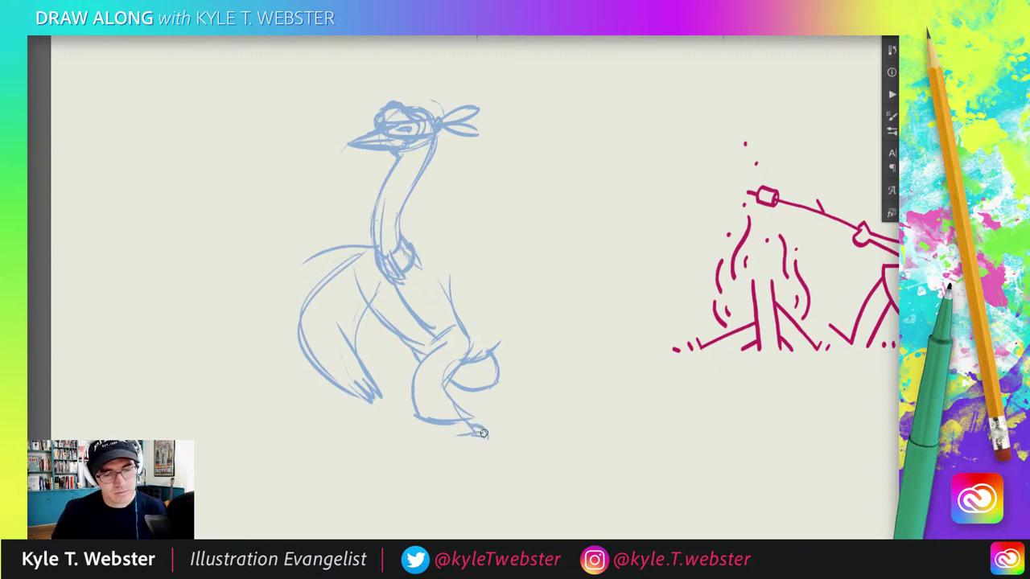
mouse_move(484, 434)
mouse_down()
mouse_move(394, 454)
mouse_move(362, 442)
mouse_move(451, 424)
mouse_up()
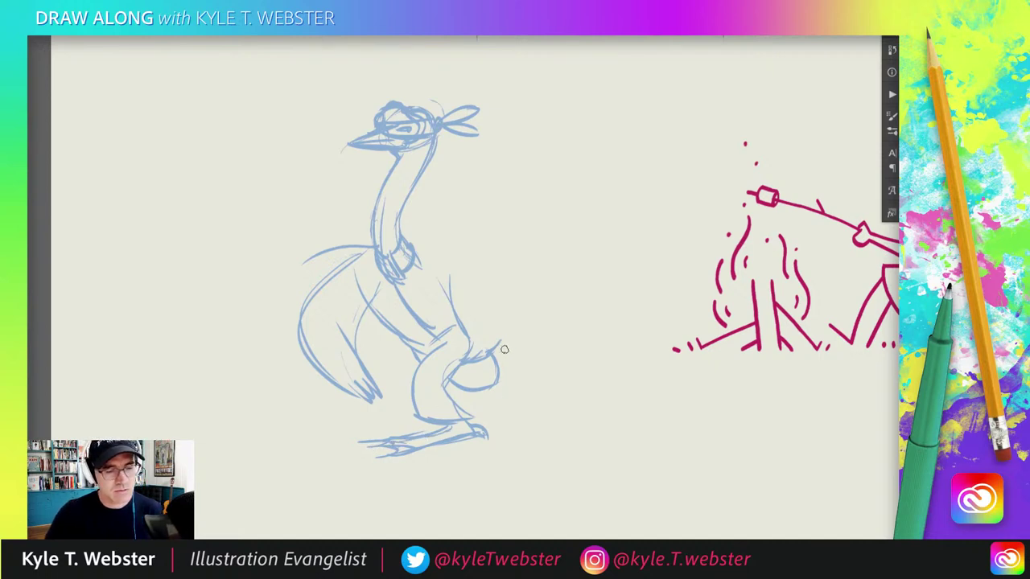
Add the second leg kicking back, thicken the neck and lengthen the bandana tails
mouse_move(499, 343)
mouse_down()
mouse_move(571, 419)
mouse_move(527, 397)
mouse_up()
mouse_move(501, 365)
mouse_down()
mouse_move(542, 404)
mouse_move(528, 393)
mouse_move(533, 423)
mouse_move(538, 398)
mouse_move(494, 343)
mouse_up()
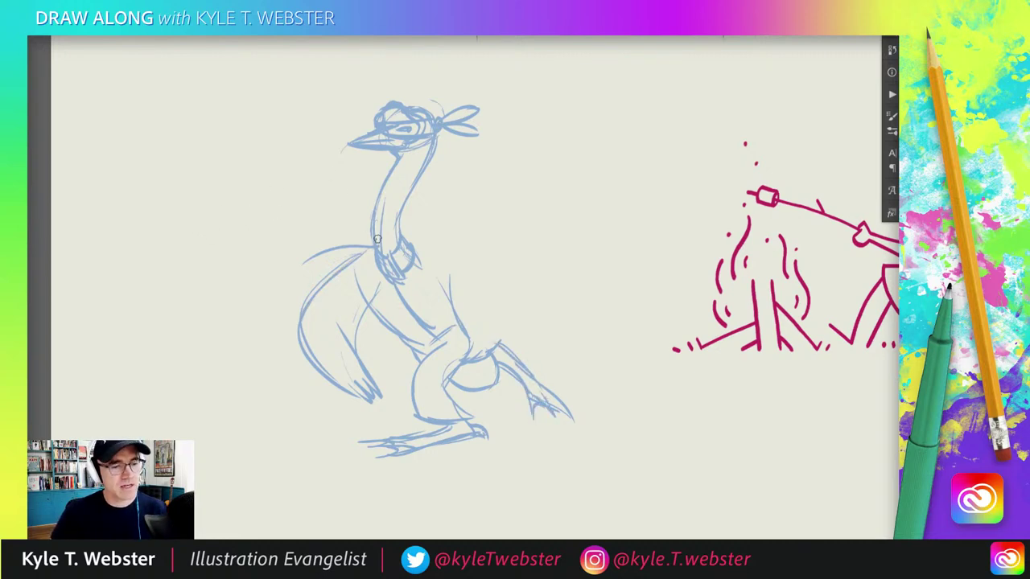
mouse_move(372, 244)
mouse_down()
mouse_move(400, 147)
mouse_move(382, 177)
mouse_up()
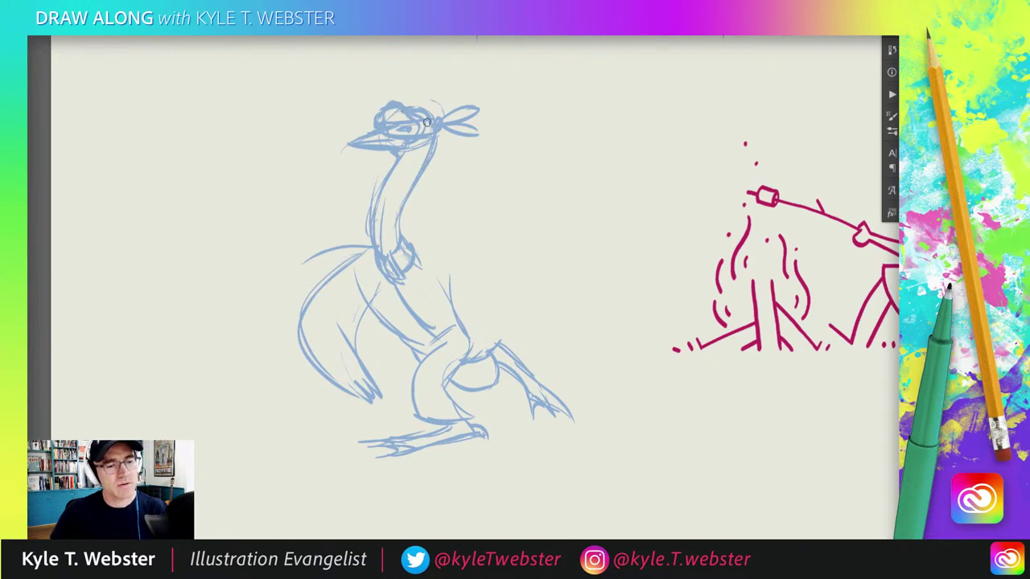
mouse_move(439, 126)
mouse_down()
mouse_move(499, 120)
mouse_move(453, 125)
mouse_move(453, 139)
mouse_move(436, 118)
mouse_move(469, 159)
mouse_move(461, 142)
mouse_up()
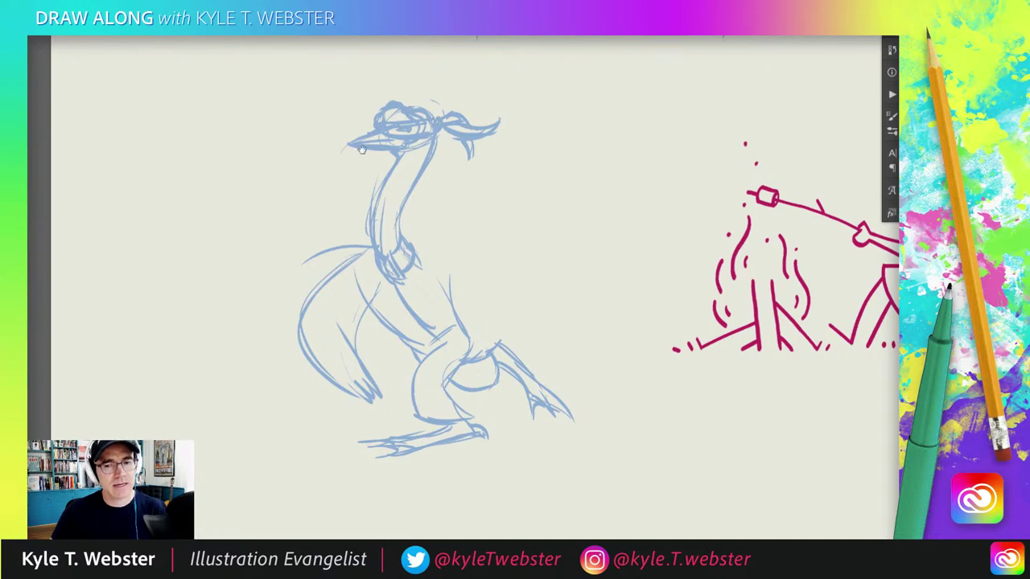
Add hatching strokes to the ostrich's body, haunch, lower leg and back
scroll(363, 150, down, 2)
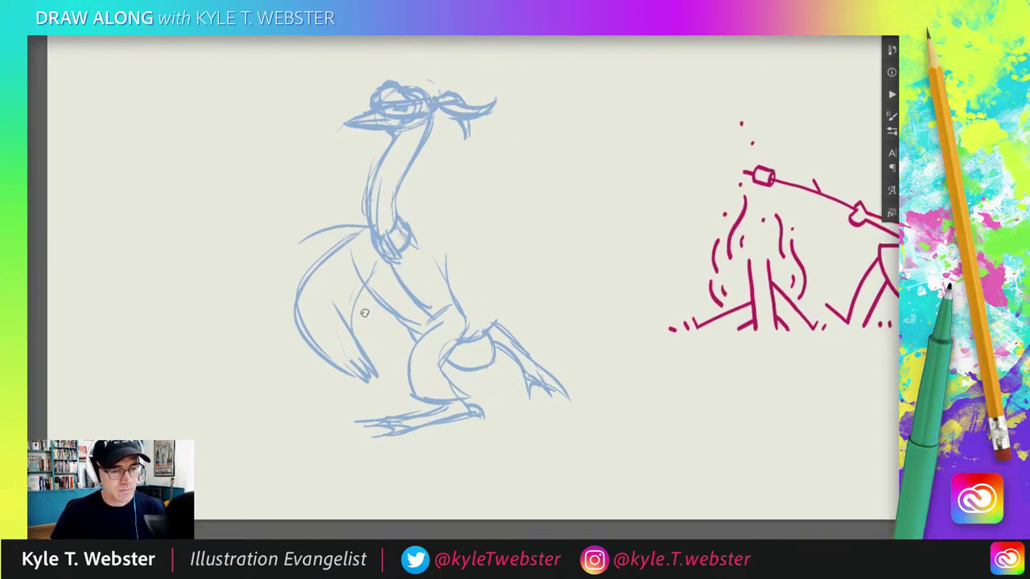
drag(359, 243, 385, 309)
drag(362, 229, 296, 303)
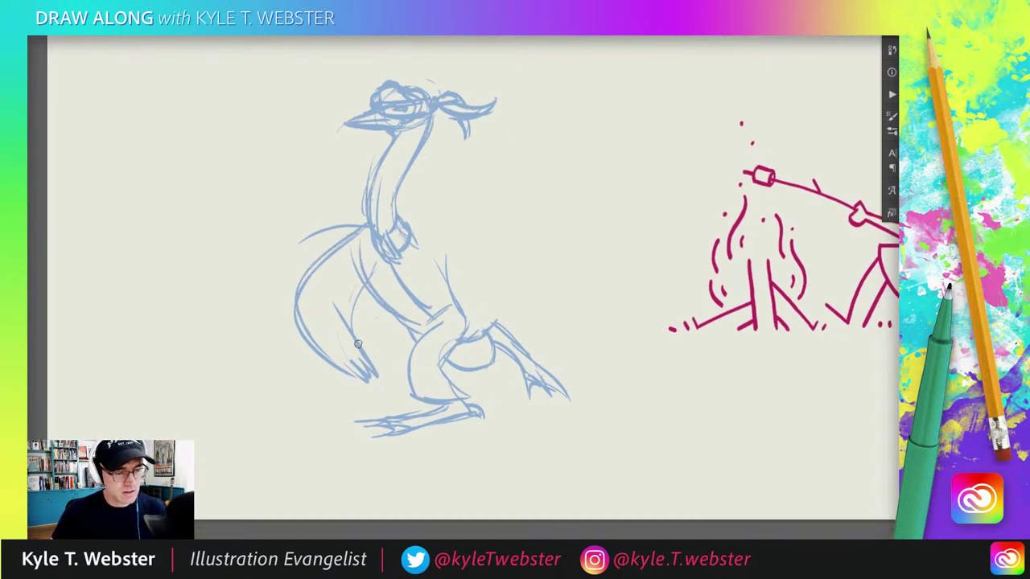
mouse_move(358, 344)
mouse_down()
mouse_move(338, 339)
mouse_move(326, 356)
mouse_move(298, 337)
mouse_move(288, 343)
mouse_move(330, 252)
mouse_move(337, 322)
mouse_up()
mouse_move(351, 275)
mouse_down()
mouse_move(344, 322)
mouse_move(368, 226)
mouse_move(449, 210)
mouse_up()
mouse_move(465, 249)
mouse_down()
mouse_move(447, 262)
mouse_move(521, 243)
mouse_move(495, 268)
mouse_up()
Sketch the arm across the chest and the raised wing-hand with pointed fingers
mouse_move(412, 212)
mouse_down()
mouse_move(471, 212)
mouse_move(539, 238)
mouse_move(505, 262)
mouse_up()
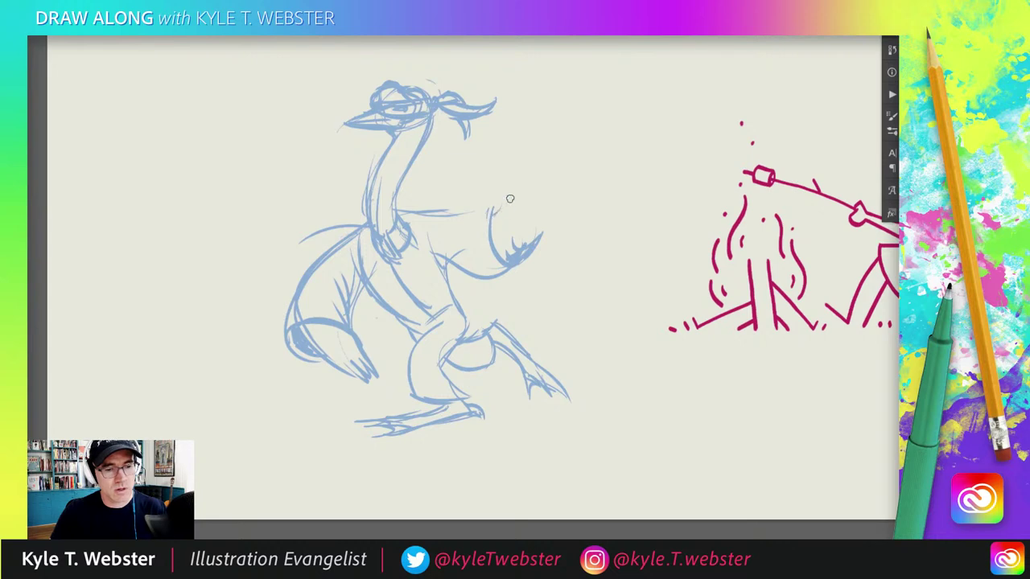
mouse_move(512, 197)
mouse_down()
mouse_move(517, 185)
mouse_move(511, 233)
mouse_up()
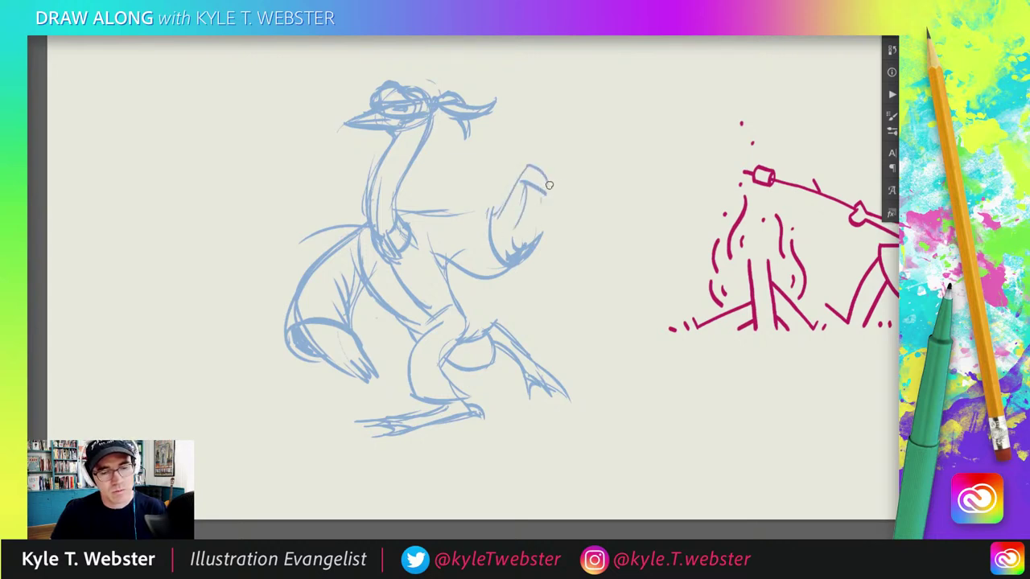
mouse_move(547, 183)
mouse_down()
mouse_move(578, 197)
mouse_move(554, 234)
mouse_up()
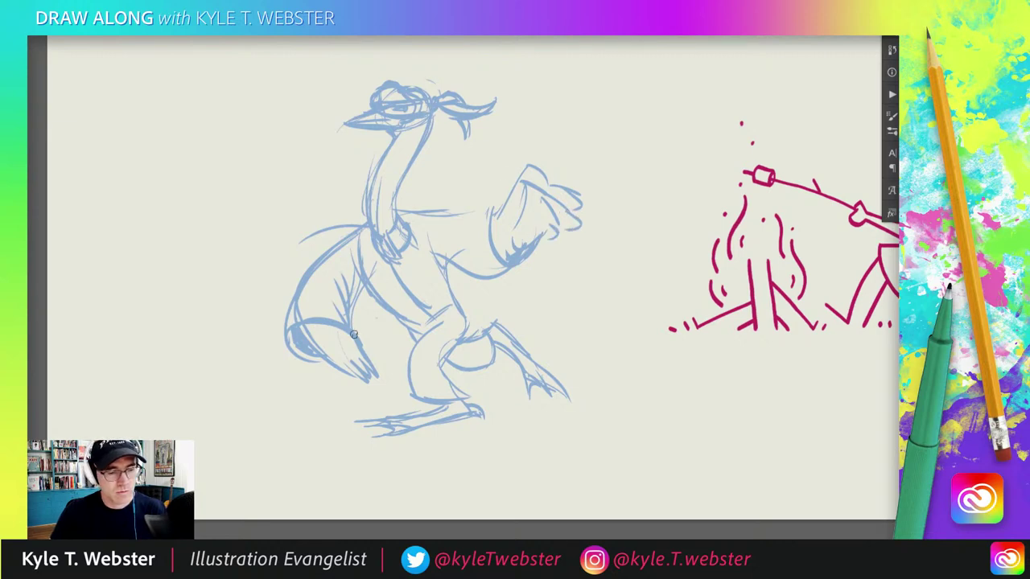
mouse_move(354, 334)
mouse_down()
mouse_move(377, 356)
mouse_move(359, 388)
mouse_move(388, 390)
mouse_move(350, 359)
mouse_up()
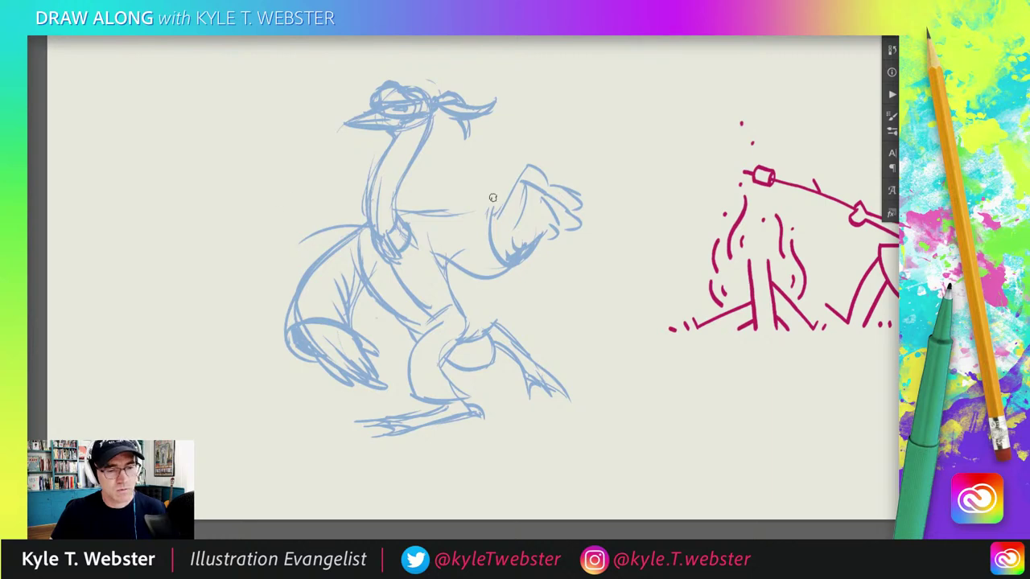
mouse_move(499, 271)
mouse_down()
mouse_move(554, 251)
mouse_move(520, 261)
mouse_up()
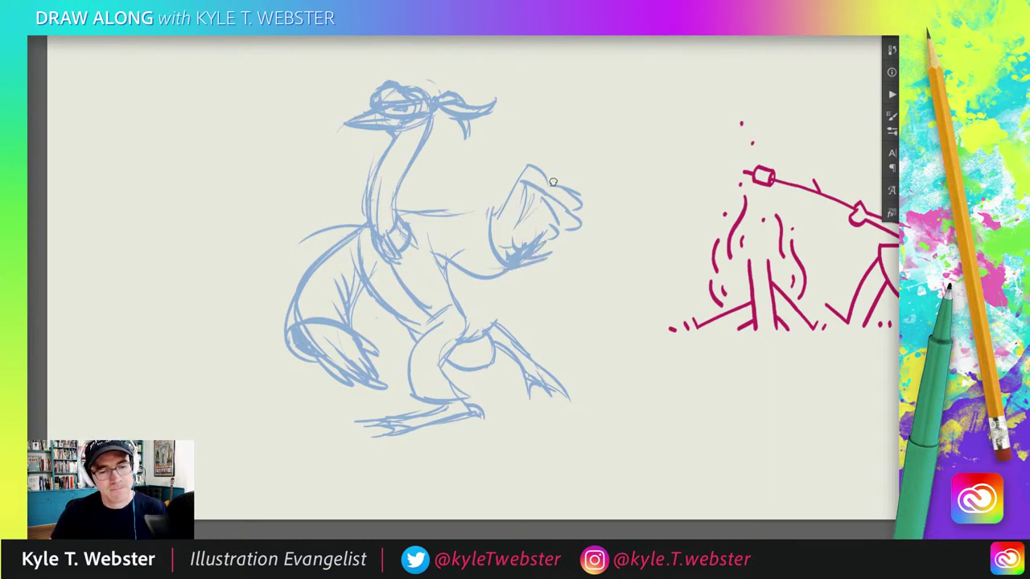
drag(552, 180, 552, 183)
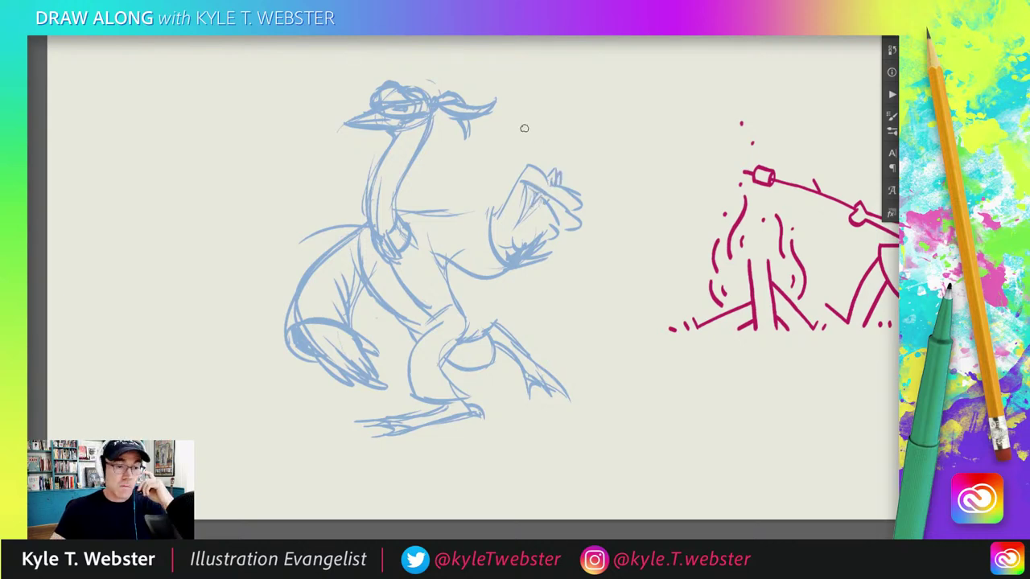
Draw a horizontal speed line and two motion arcs left of the neck
drag(488, 163, 425, 164)
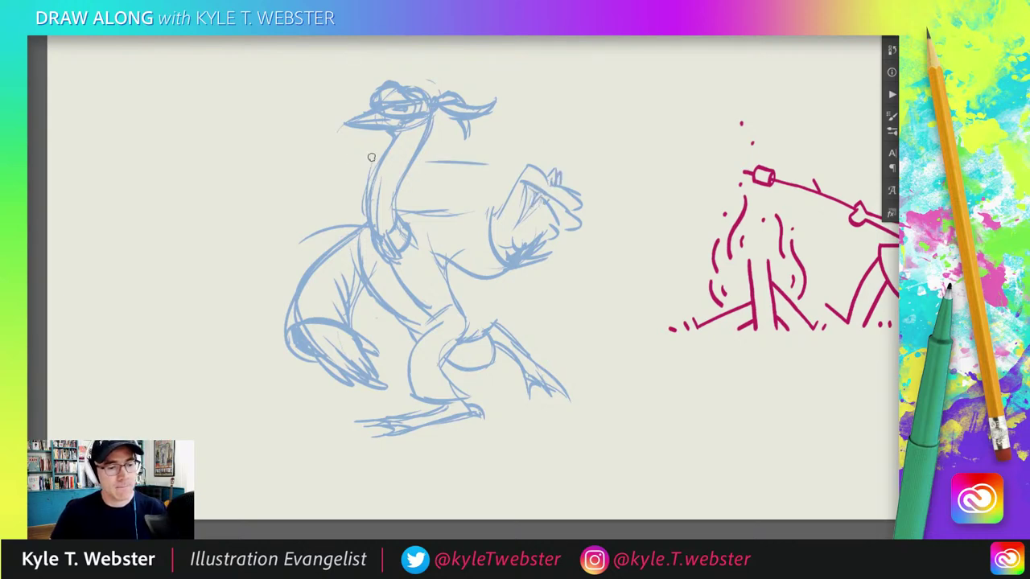
drag(360, 159, 281, 262)
drag(325, 162, 266, 286)
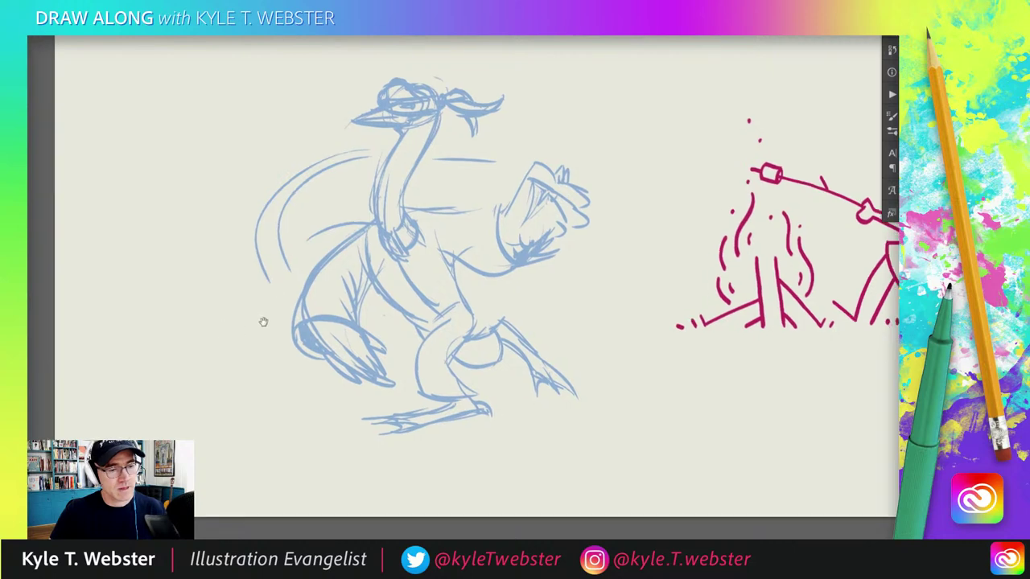
Draw a four-pointed throwing star with a trailing dash and spin marks left of the ostrich
drag(318, 241, 228, 243)
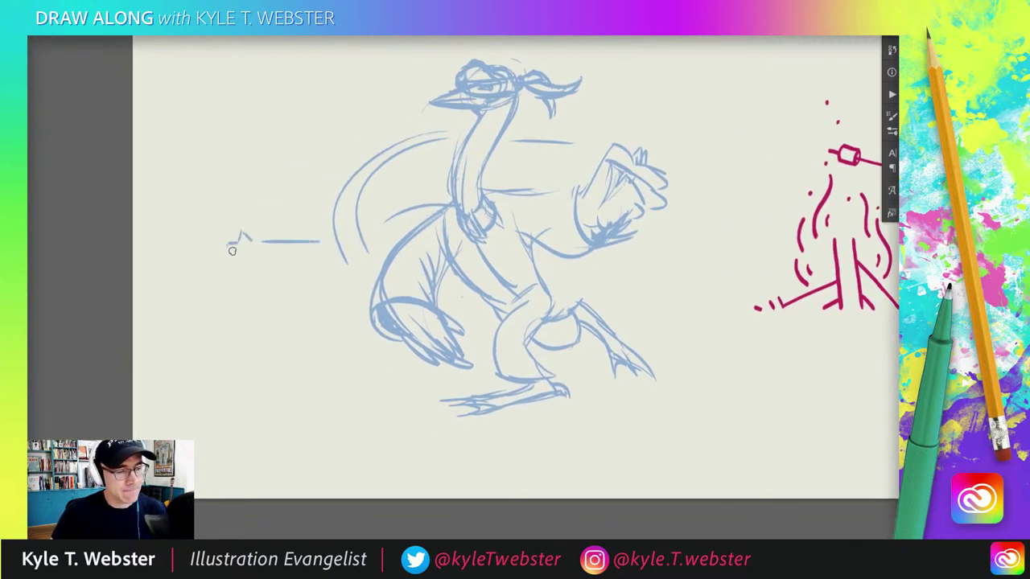
key(ctrl+z)
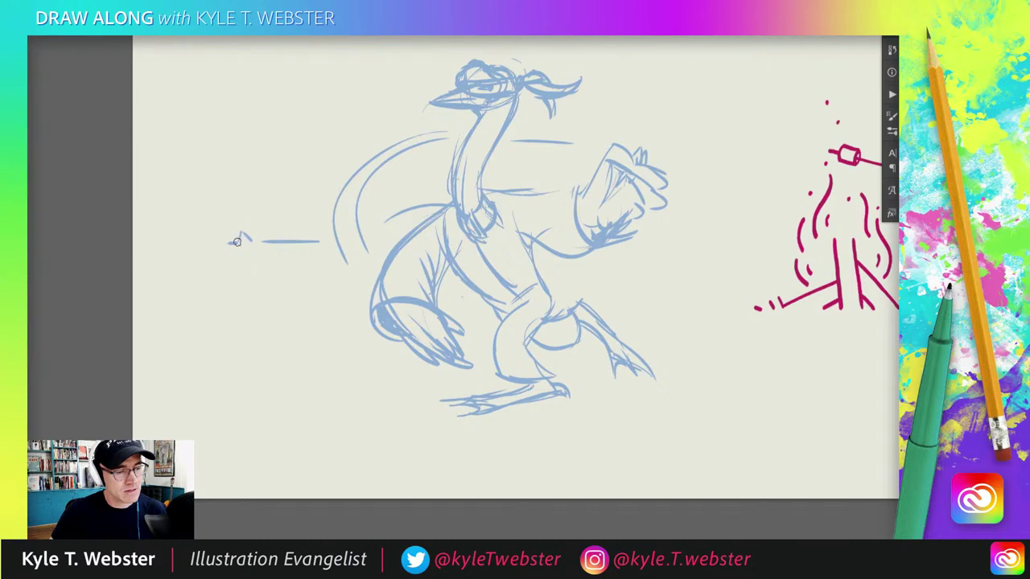
mouse_move(226, 248)
mouse_down()
mouse_move(247, 265)
mouse_move(266, 246)
mouse_move(241, 242)
mouse_up()
scroll(177, 220, right, 2)
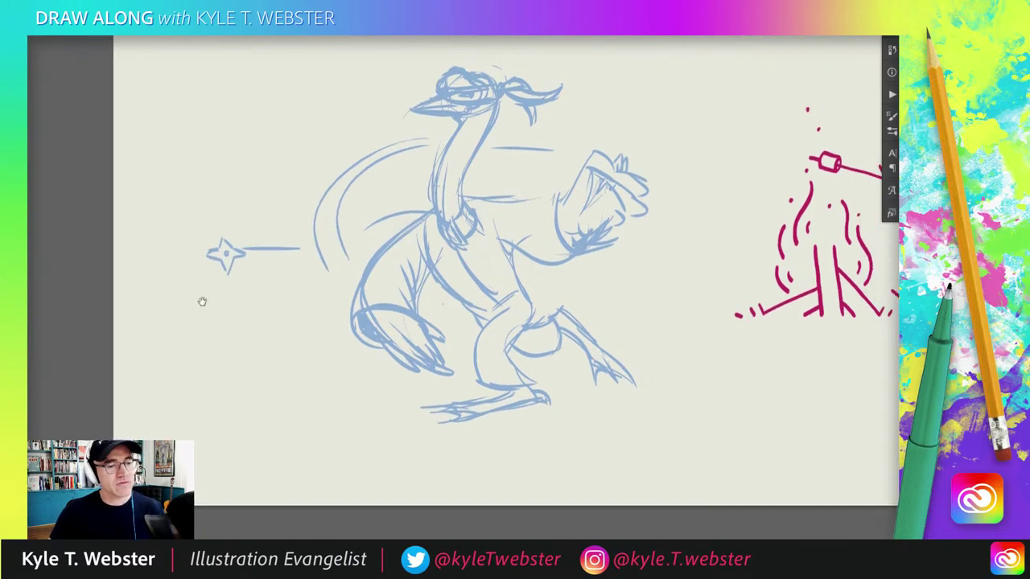
drag(201, 235, 190, 246)
drag(190, 268, 198, 278)
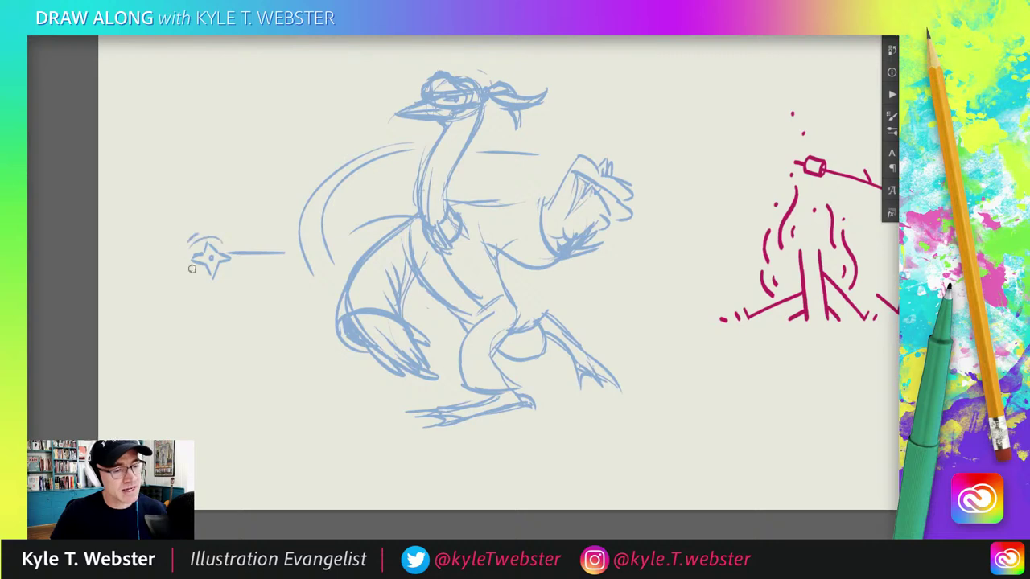
drag(230, 348, 143, 356)
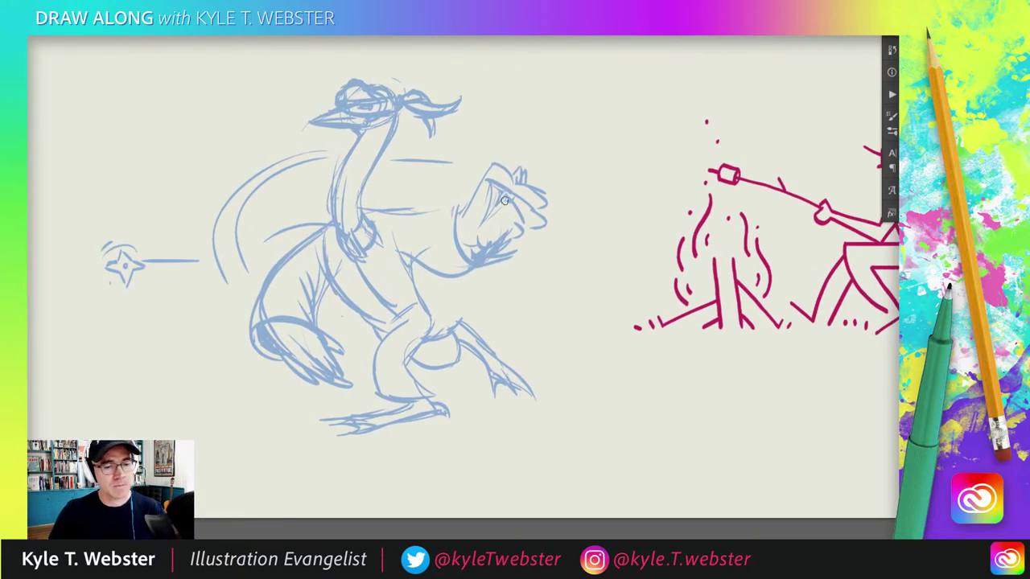
scroll(283, 270, left, 3)
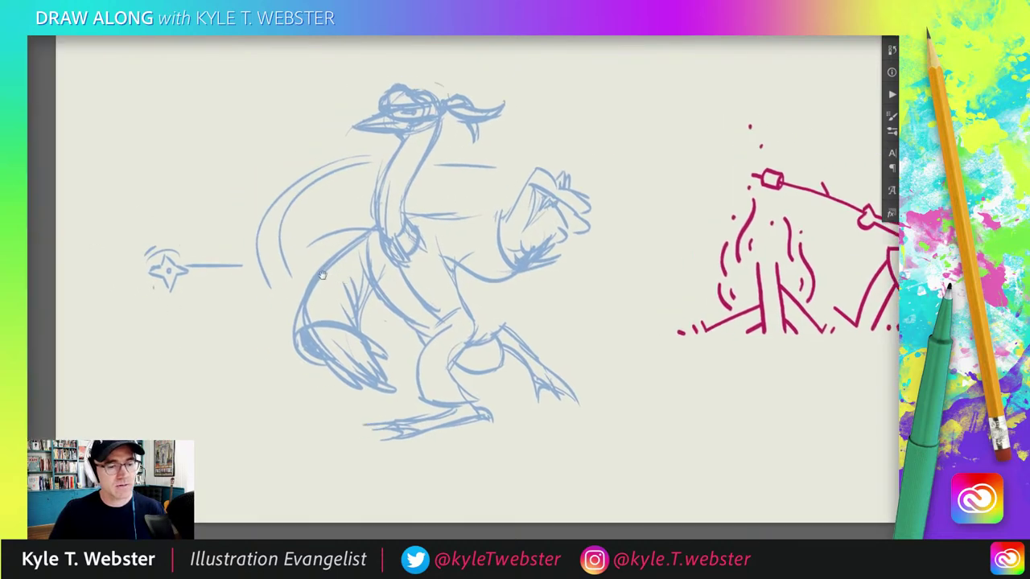
Refine the sketch lines of the neck, throwing arm, thigh, lower leg and belly
drag(466, 264, 448, 233)
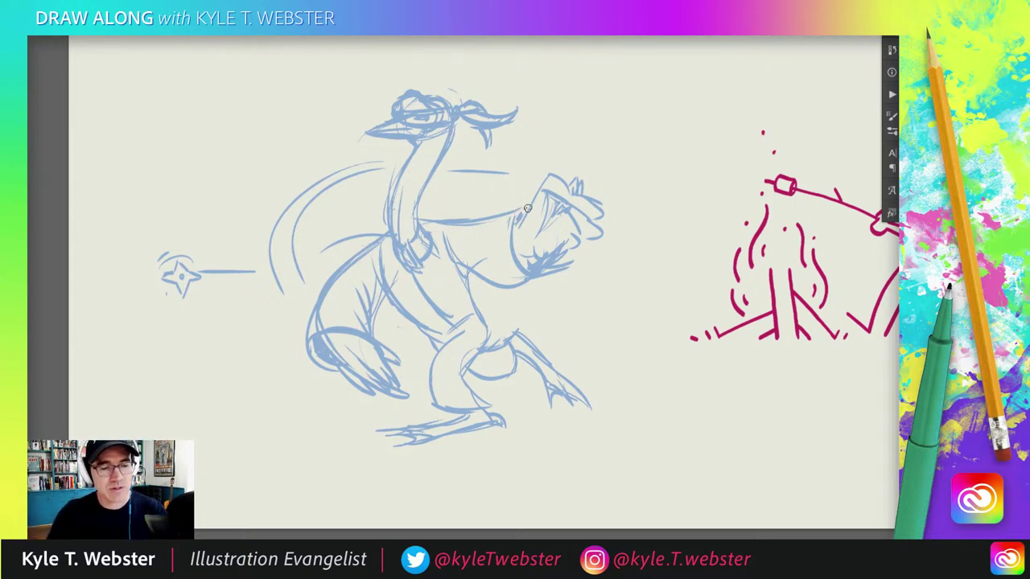
mouse_move(493, 221)
mouse_down()
mouse_move(408, 226)
mouse_move(404, 240)
mouse_up()
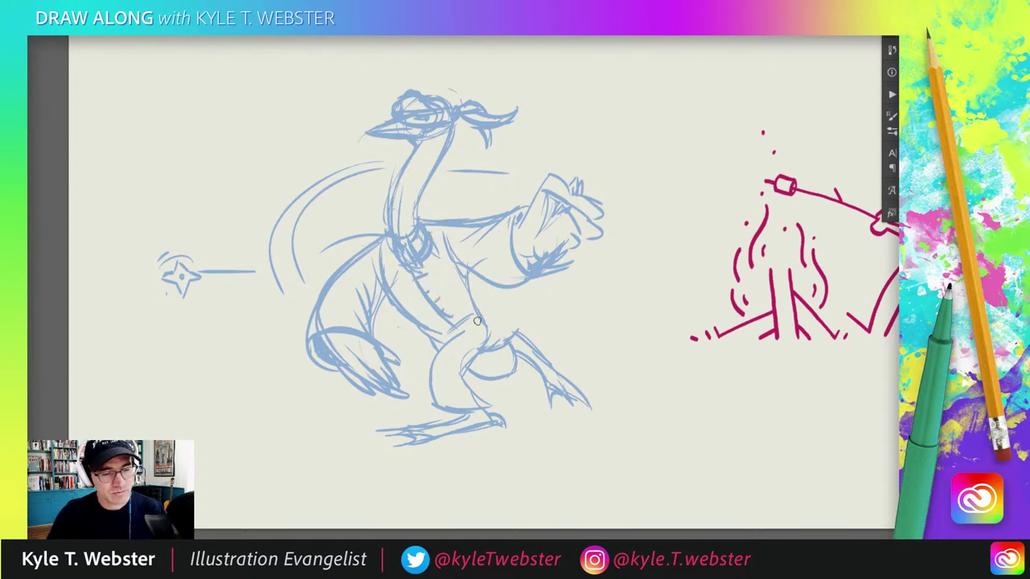
drag(471, 321, 435, 358)
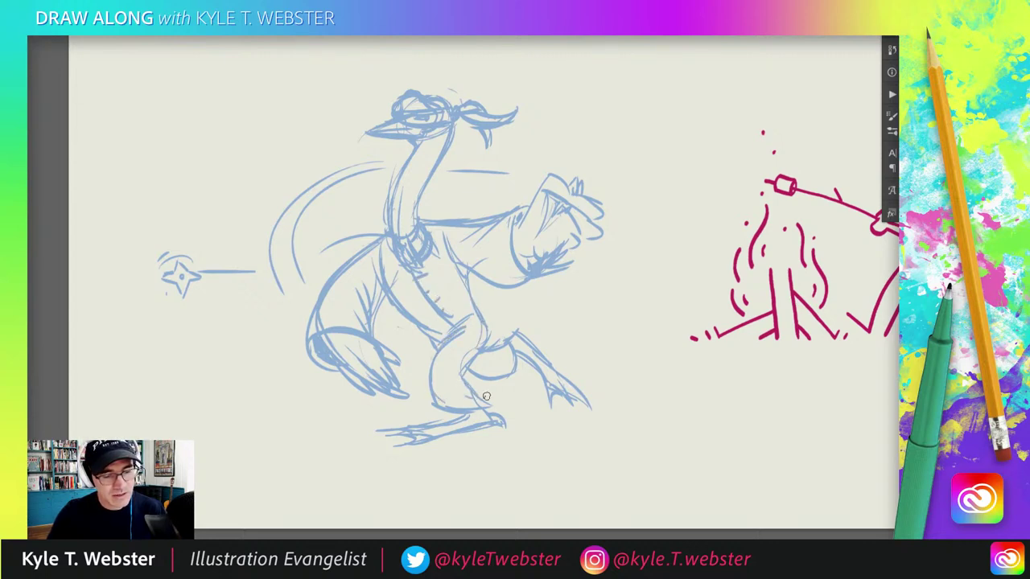
drag(481, 409, 439, 415)
mouse_move(510, 340)
mouse_down()
mouse_move(505, 379)
mouse_move(467, 382)
mouse_up()
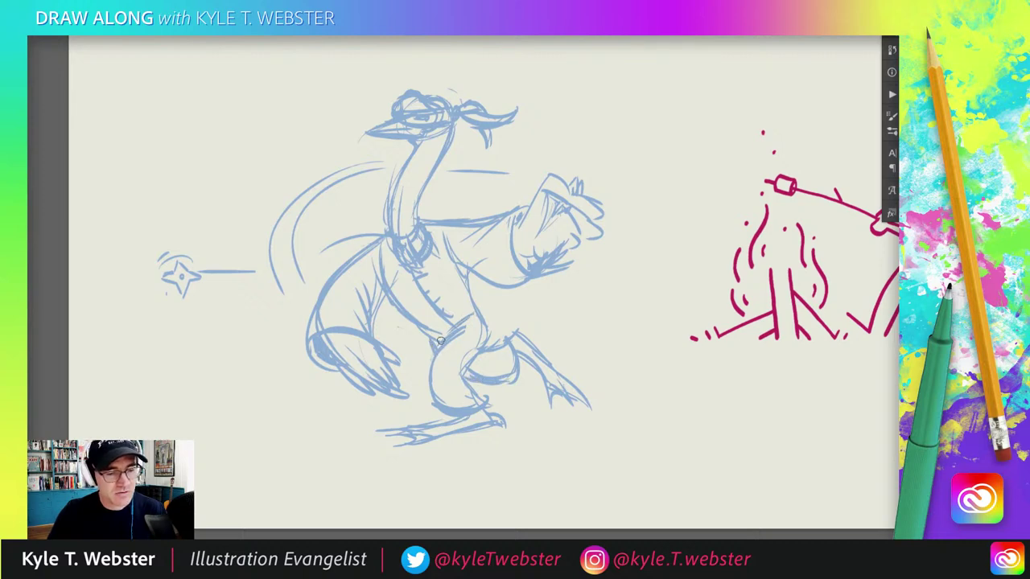
drag(451, 326, 407, 274)
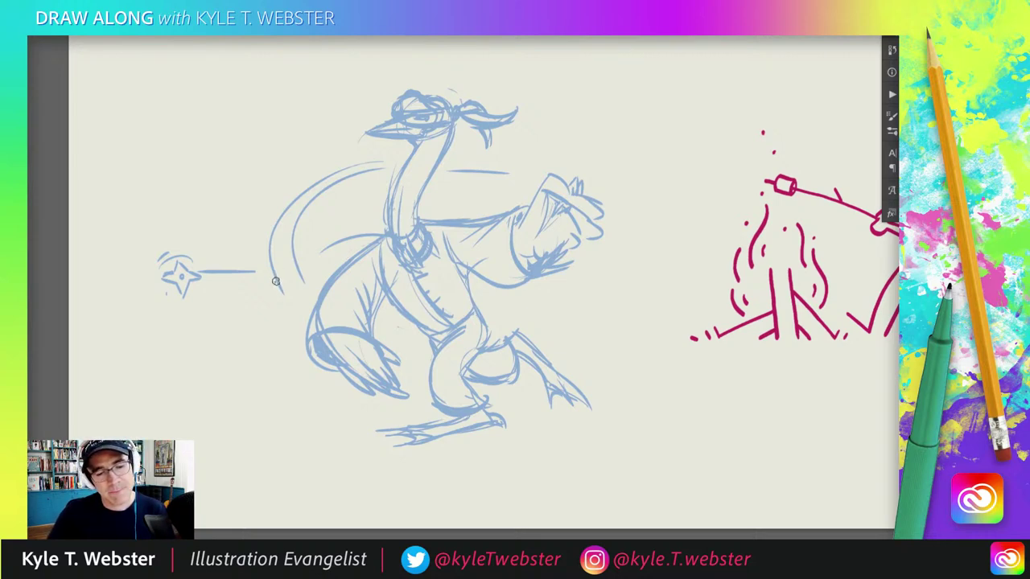
drag(239, 338, 213, 330)
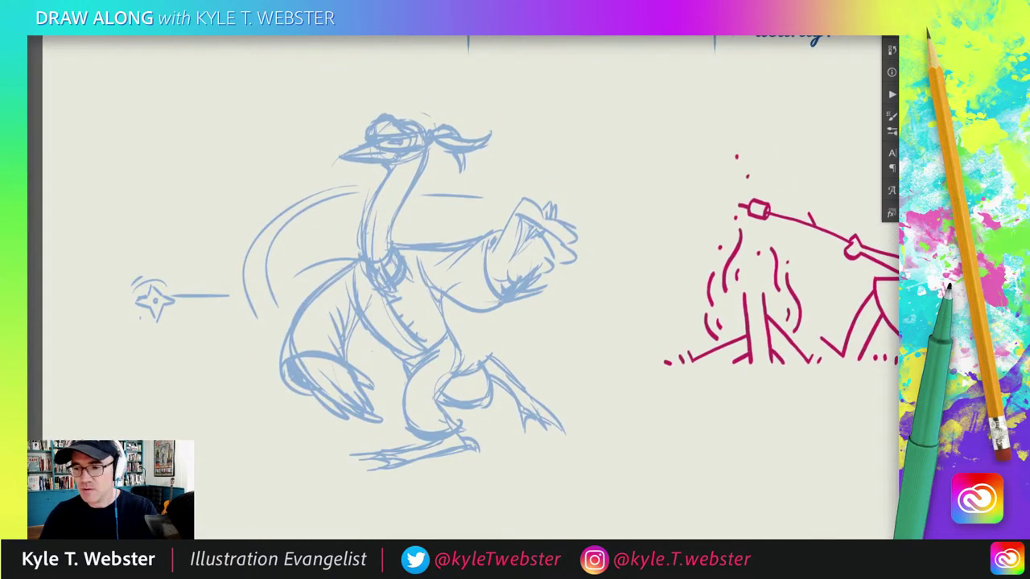
Fade the blue sketch layer to 10% opacity and zoom in on the ostrich's head
key(1)
key(0)
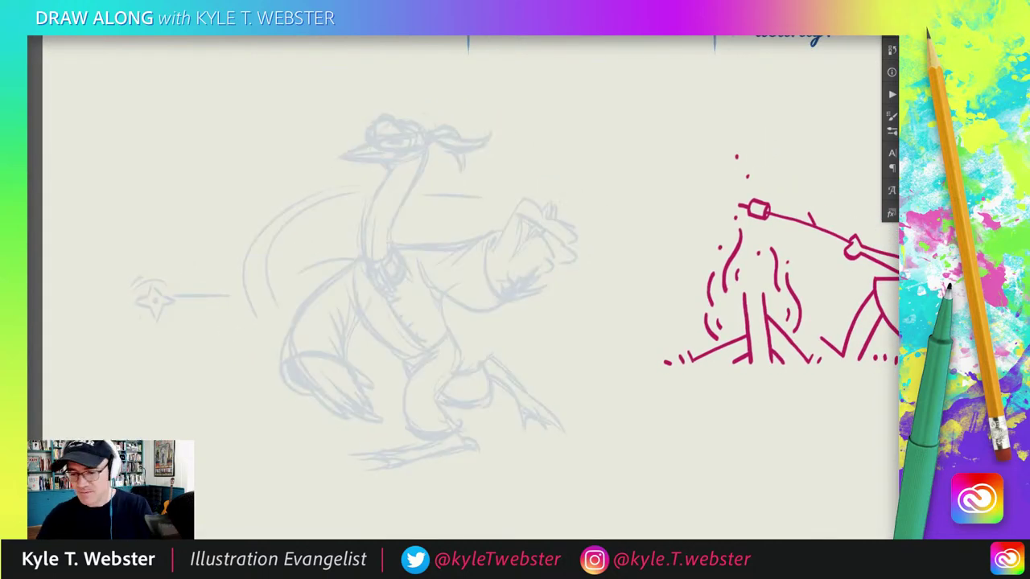
drag(743, 129, 711, 193)
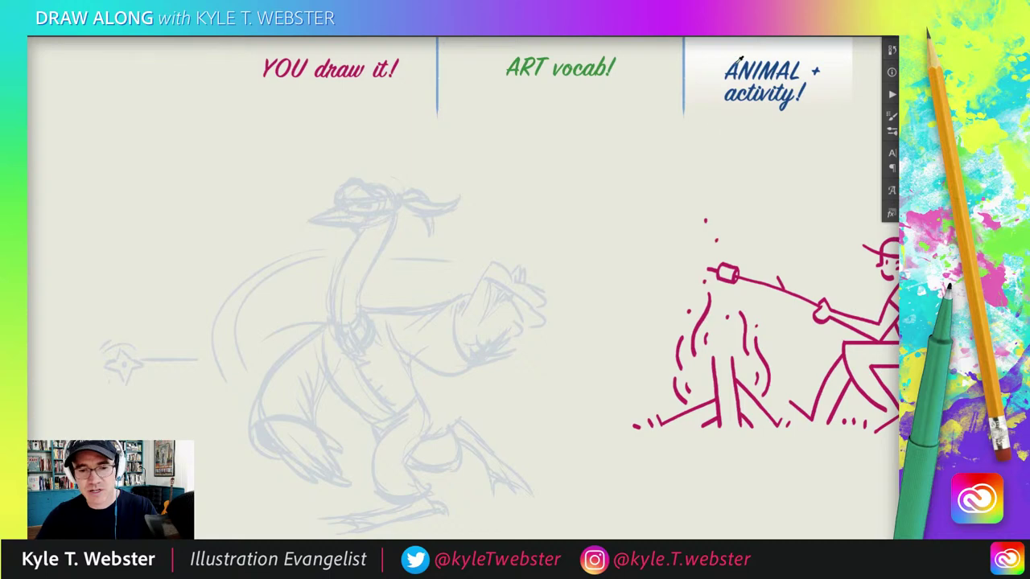
drag(322, 345, 307, 288)
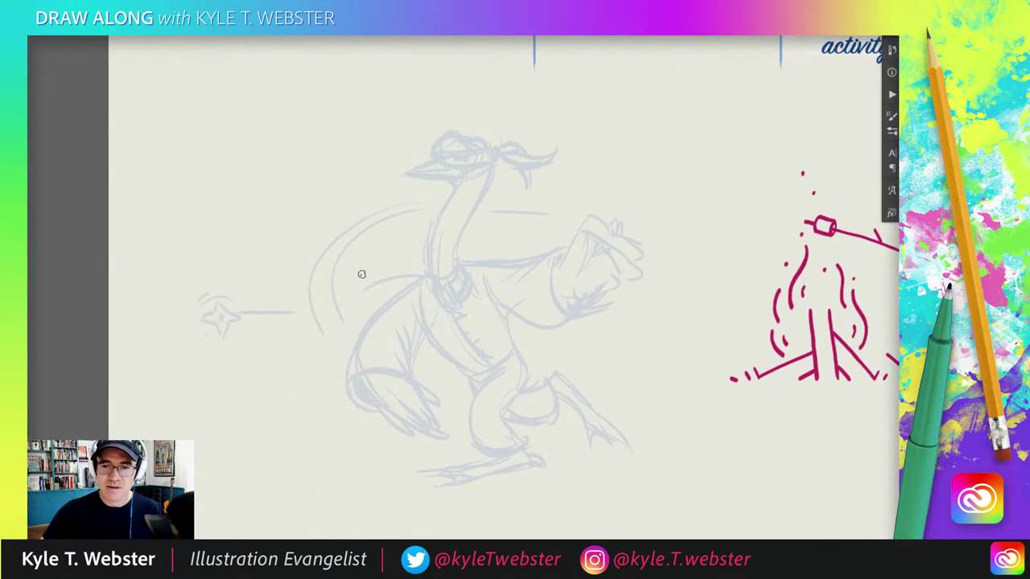
scroll(349, 177, up, 1)
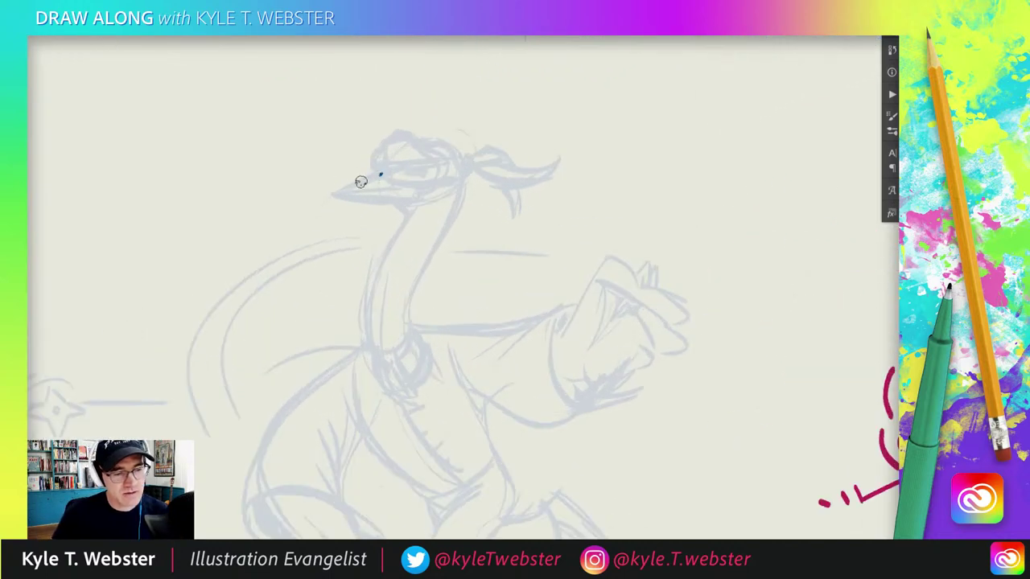
mouse_move(333, 199)
mouse_down()
mouse_move(383, 173)
mouse_move(335, 198)
mouse_move(403, 202)
mouse_up()
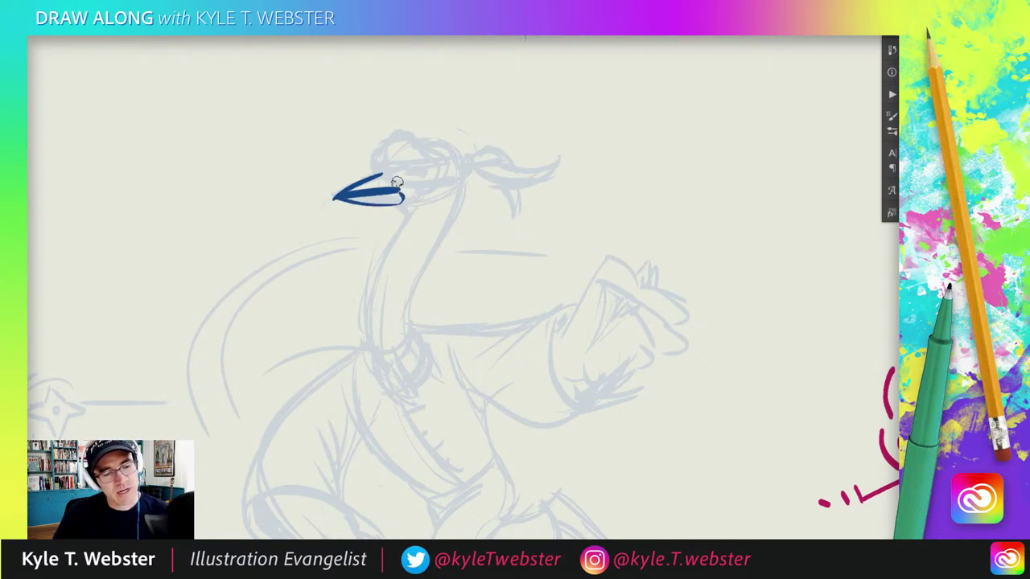
Ink the beak, eye, bandana dash and both sides of the neck in dark blue
mouse_move(375, 176)
mouse_down()
mouse_move(469, 180)
mouse_move(460, 165)
mouse_move(439, 172)
mouse_move(427, 159)
mouse_move(372, 153)
mouse_move(368, 177)
mouse_move(391, 132)
mouse_move(426, 159)
mouse_move(458, 163)
mouse_move(411, 137)
mouse_up()
key(ctrl+z)
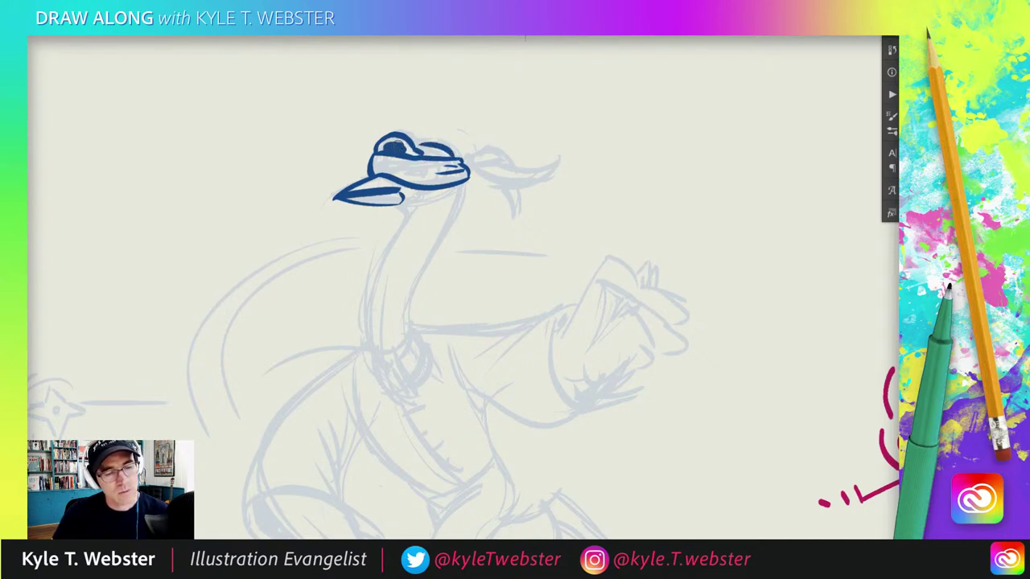
mouse_move(411, 173)
mouse_down()
mouse_move(426, 169)
mouse_move(403, 175)
mouse_up()
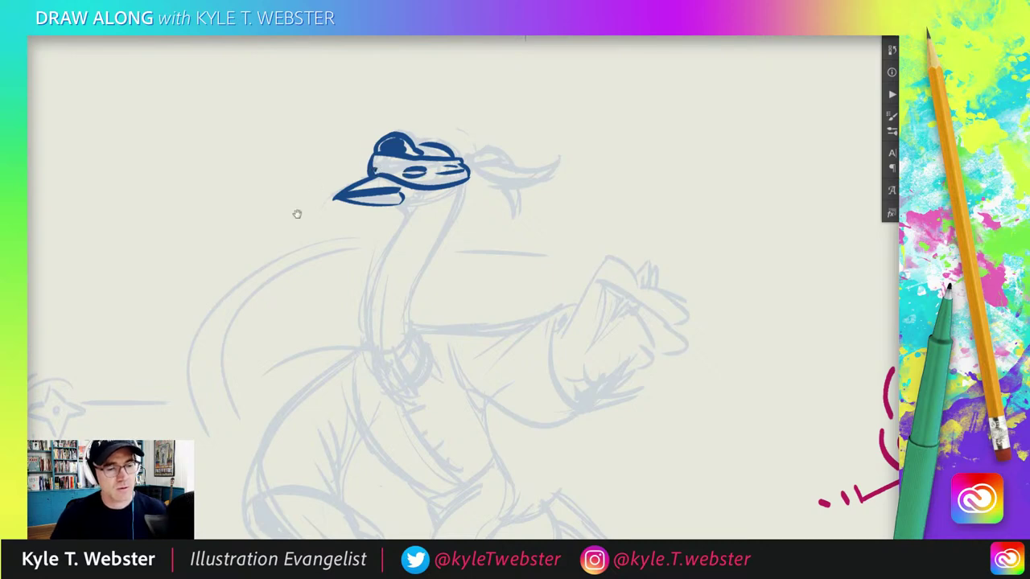
drag(297, 214, 272, 148)
mouse_move(357, 149)
mouse_down()
mouse_move(417, 160)
mouse_move(359, 288)
mouse_up()
drag(357, 176, 319, 282)
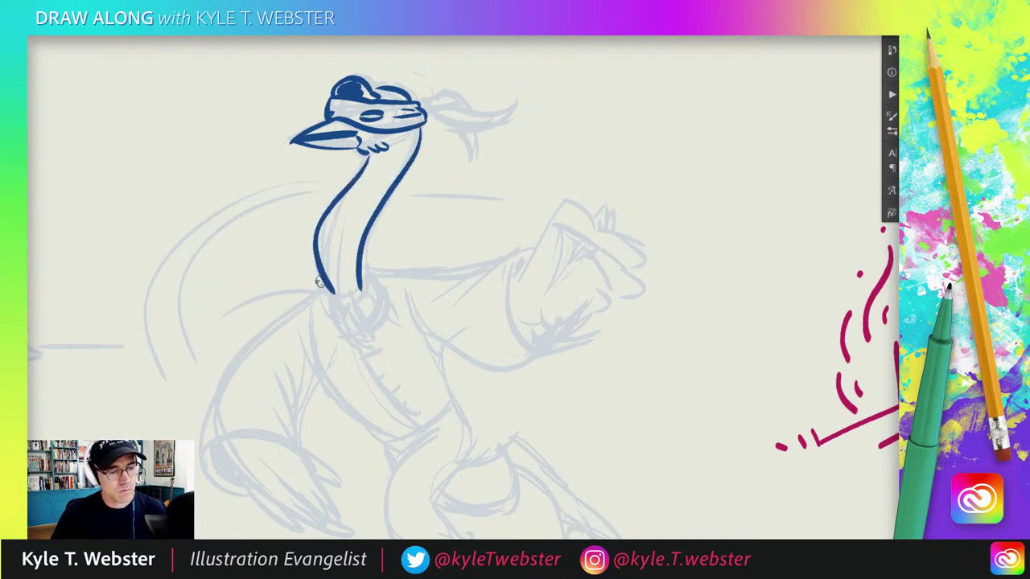
key(ctrl+z)
drag(366, 157, 326, 302)
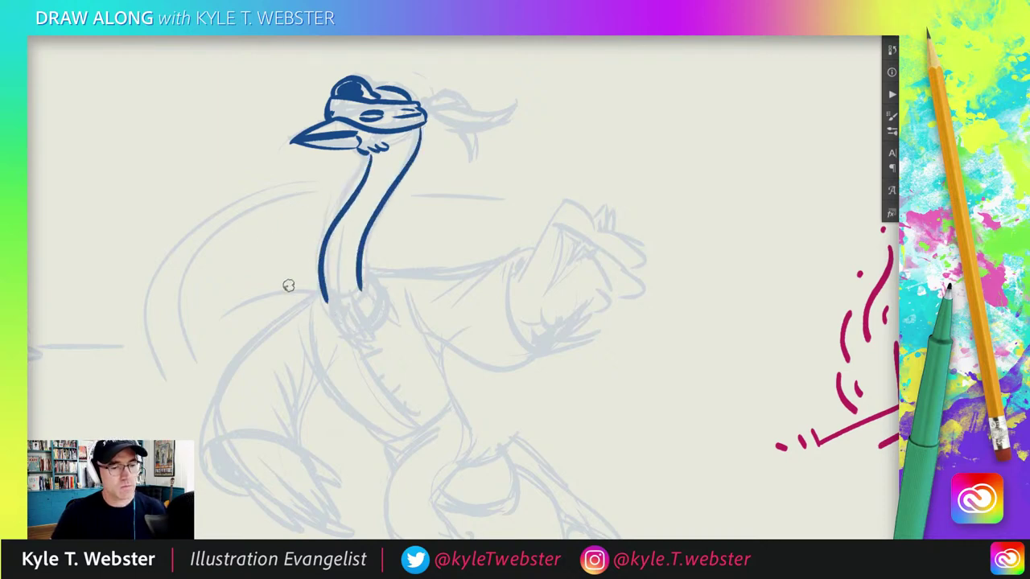
mouse_move(360, 270)
mouse_down()
mouse_move(339, 317)
mouse_move(329, 305)
mouse_up()
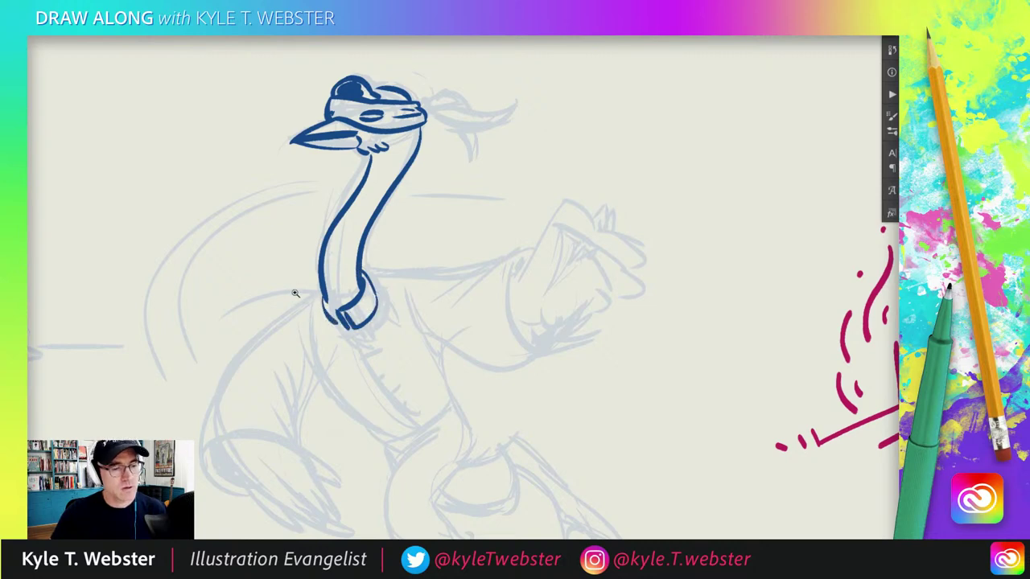
Ink the rear tail feathers' outline, inner lines and dark fill areas
scroll(322, 306, down, 3)
scroll(322, 285, up, 3)
mouse_move(312, 251)
mouse_down()
mouse_move(346, 209)
mouse_move(287, 271)
mouse_move(272, 363)
mouse_move(377, 376)
mouse_move(362, 375)
mouse_move(403, 414)
mouse_move(387, 435)
mouse_up()
mouse_move(325, 390)
mouse_down()
mouse_move(407, 434)
mouse_move(370, 430)
mouse_up()
drag(280, 346, 346, 429)
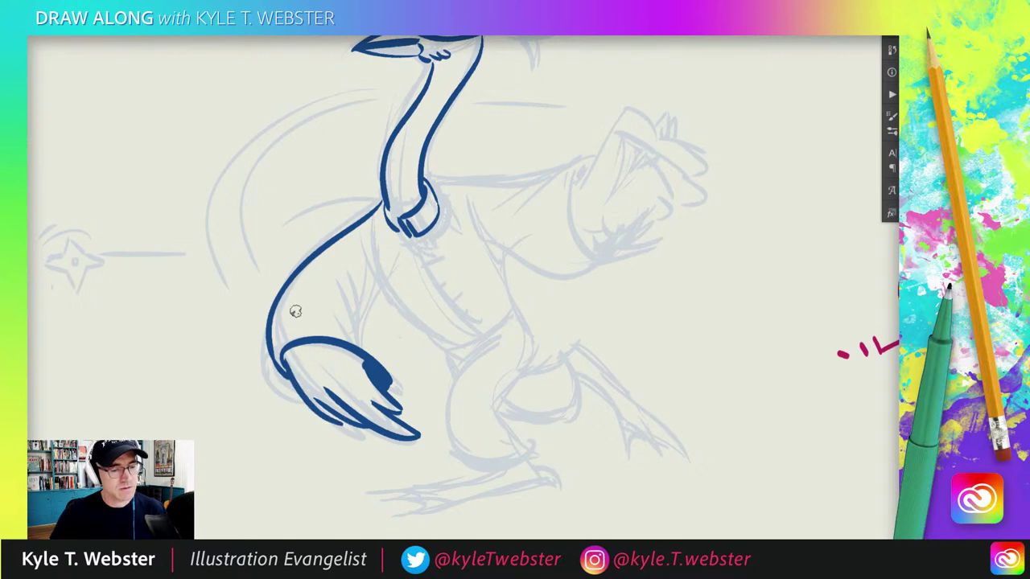
drag(384, 371, 379, 385)
mouse_move(334, 288)
mouse_down()
mouse_move(371, 338)
mouse_move(366, 313)
mouse_up()
Ink the body's front line and a series of short dashes down the chest
drag(375, 269, 338, 225)
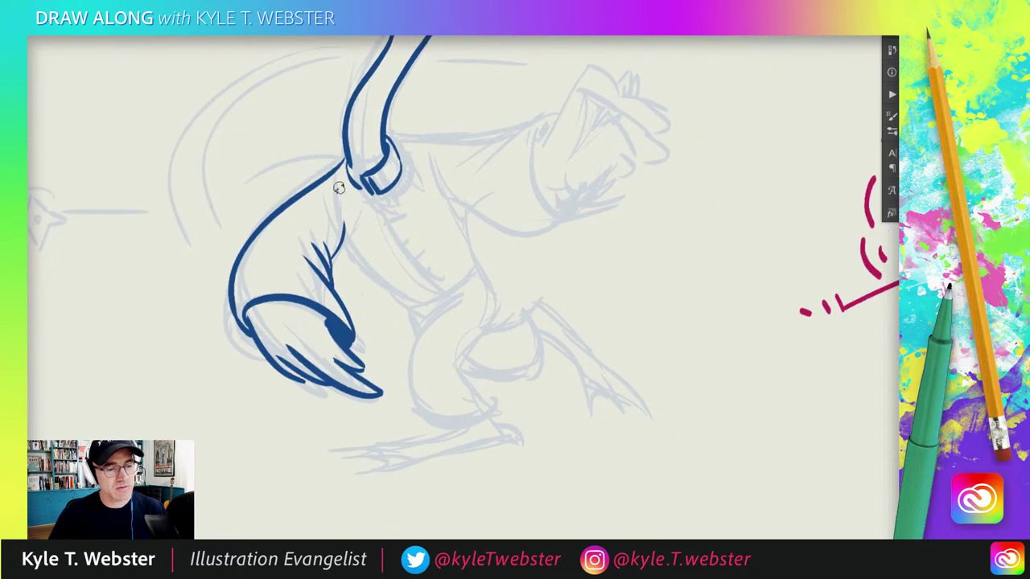
drag(339, 187, 414, 310)
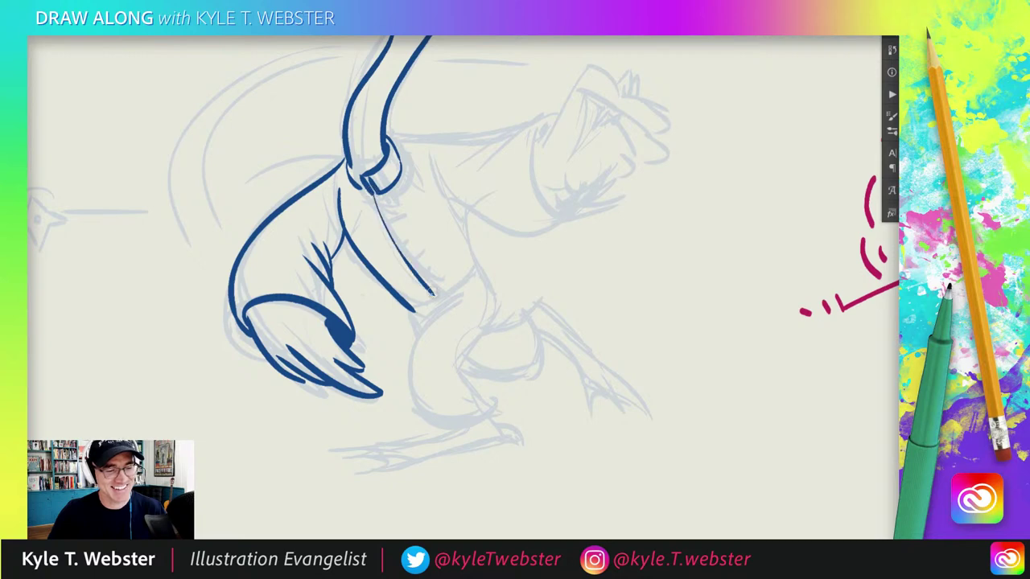
mouse_move(363, 200)
mouse_down()
mouse_move(330, 237)
mouse_move(358, 251)
mouse_move(365, 275)
mouse_up()
drag(367, 291, 391, 316)
mouse_move(360, 177)
mouse_down()
mouse_move(326, 185)
mouse_move(455, 183)
mouse_move(400, 211)
mouse_up()
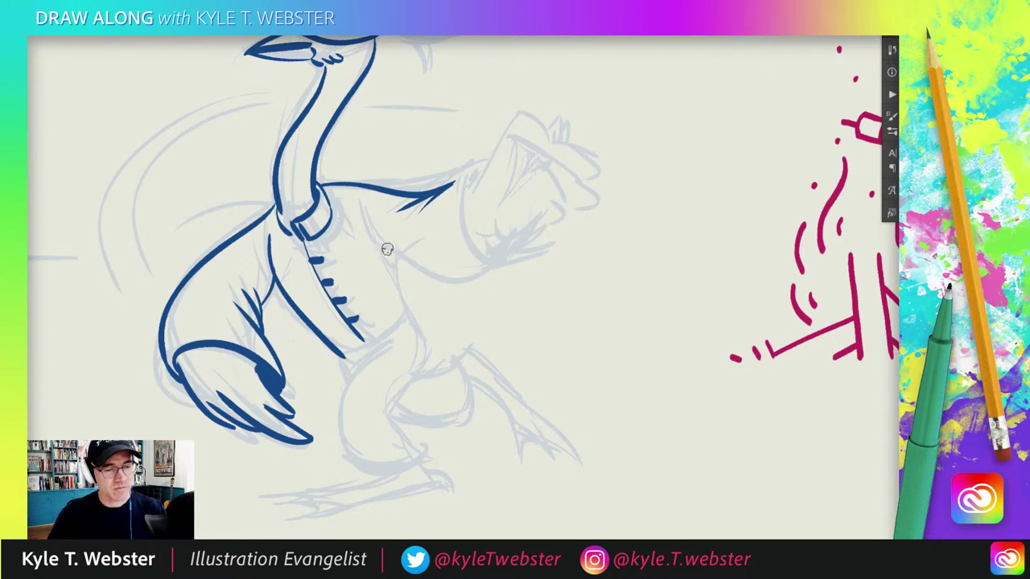
Ink the outstretched arm's underside, forearm edge and pointed upper line
drag(380, 248, 491, 274)
drag(467, 178, 489, 272)
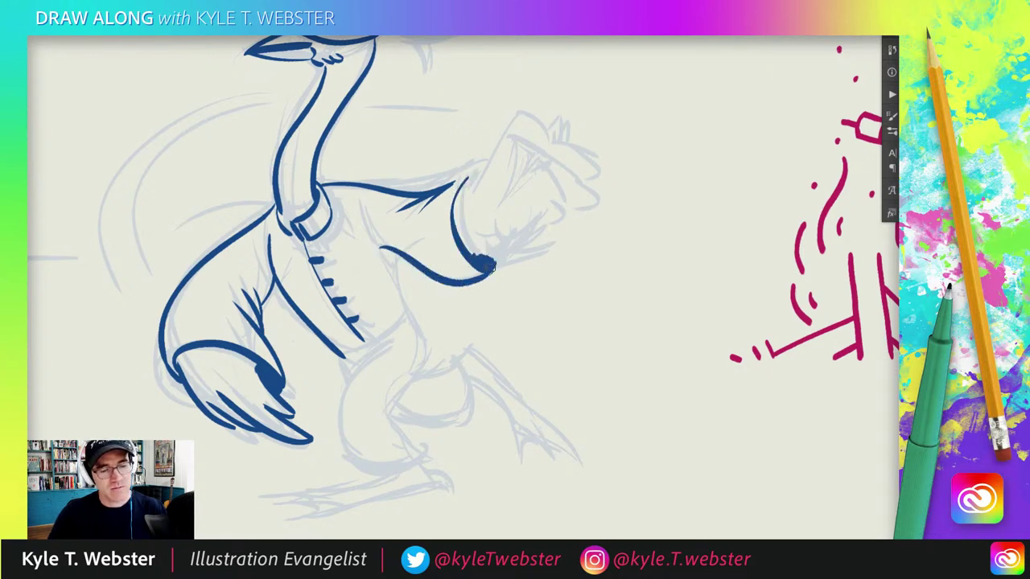
drag(483, 259, 476, 266)
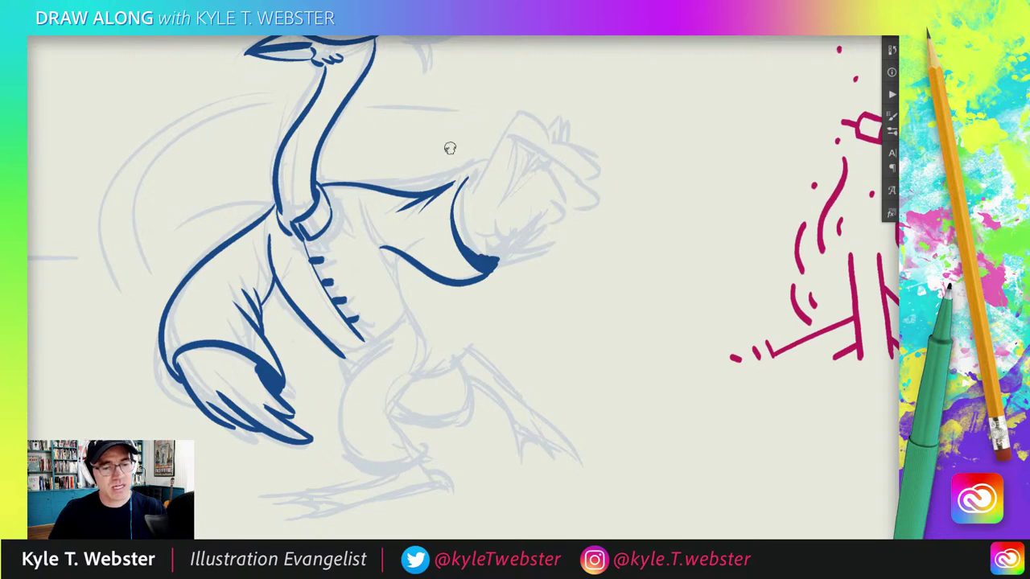
mouse_move(442, 188)
mouse_down()
mouse_move(524, 105)
mouse_move(551, 161)
mouse_up()
Ink the clenched hand's outline, rounded knuckles, pointed fingertips and a crease line
drag(527, 145, 515, 149)
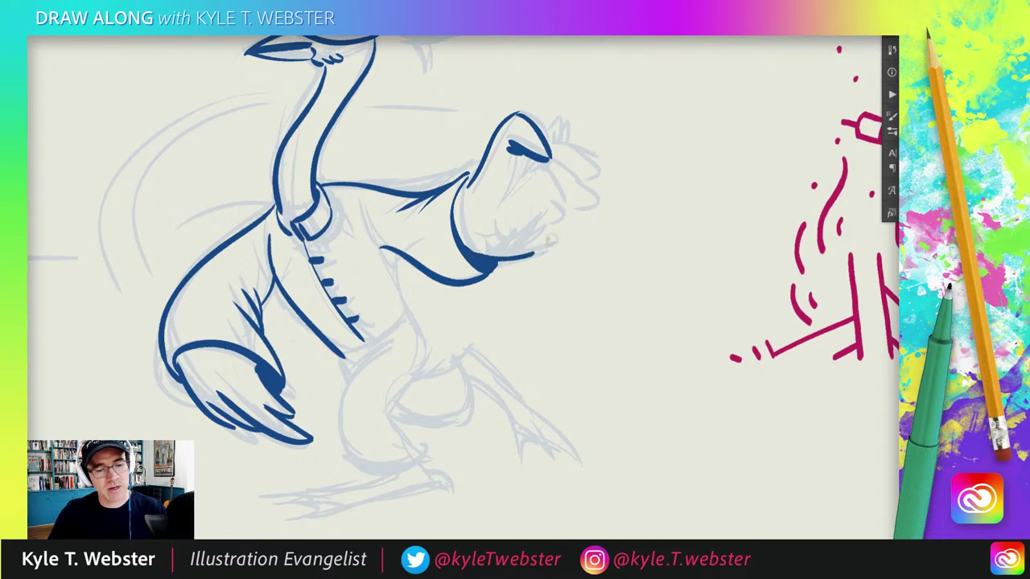
mouse_move(480, 257)
mouse_down()
mouse_move(556, 235)
mouse_move(546, 171)
mouse_move(533, 171)
mouse_move(528, 227)
mouse_move(597, 224)
mouse_move(552, 169)
mouse_up()
mouse_move(562, 216)
mouse_down()
mouse_move(550, 174)
mouse_move(610, 185)
mouse_up()
mouse_move(551, 151)
mouse_down()
mouse_move(610, 190)
mouse_move(584, 111)
mouse_move(600, 144)
mouse_up()
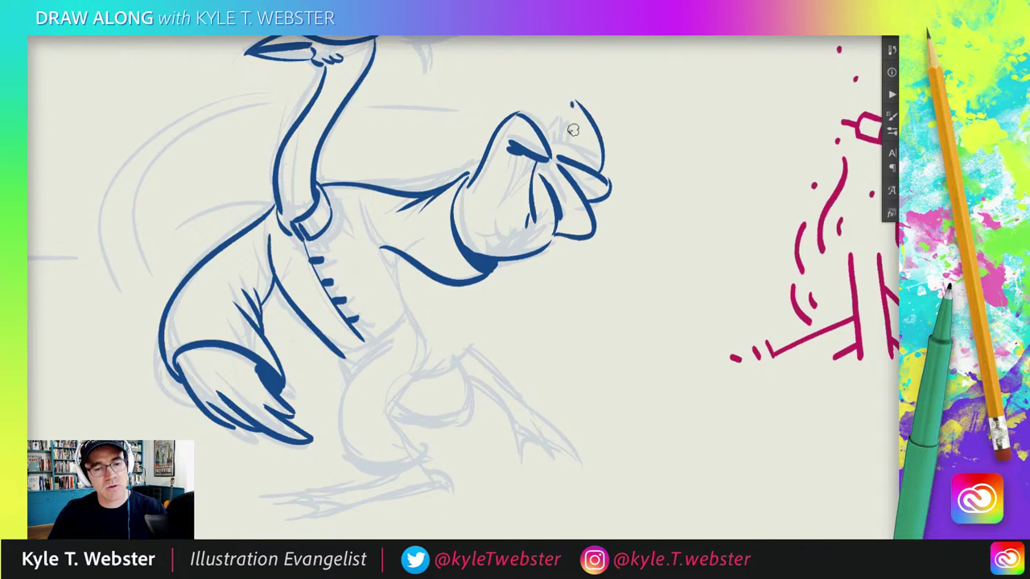
drag(573, 106, 576, 155)
drag(552, 130, 576, 155)
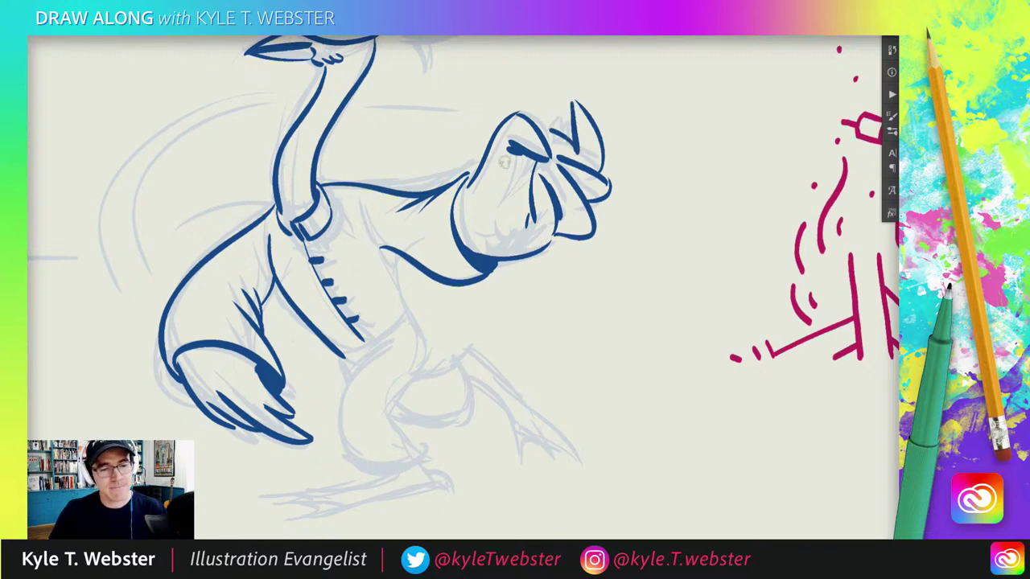
drag(554, 131, 551, 153)
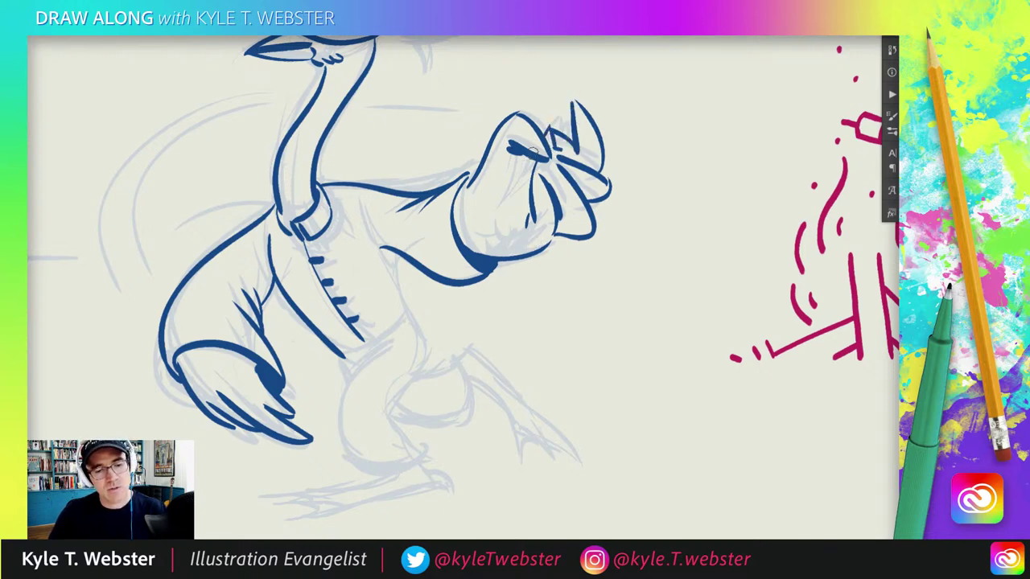
Ink the sweeping motion curve behind the ostrich's back in dark blue
scroll(516, 157, down, 3)
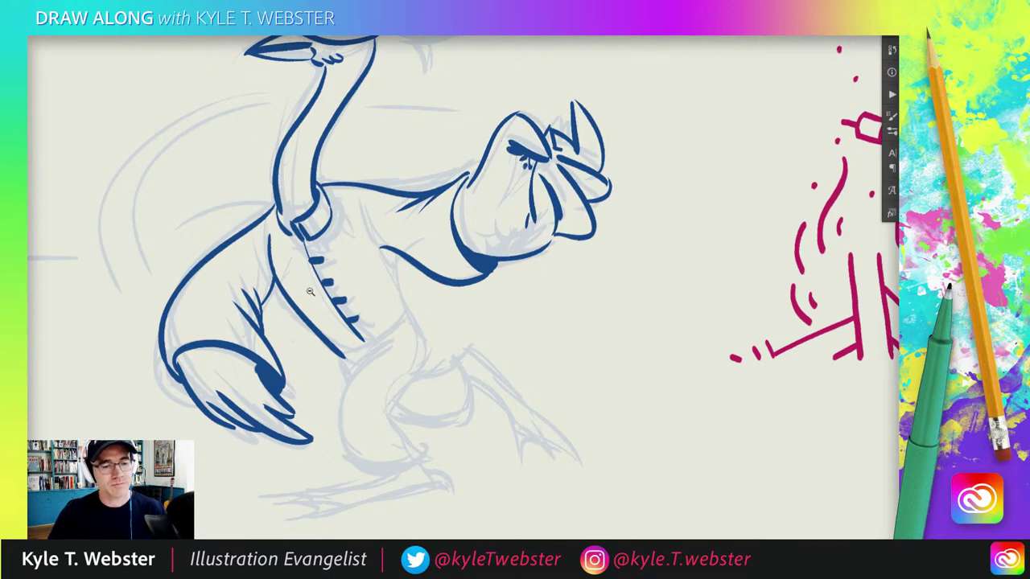
scroll(516, 158, down, 2)
scroll(504, 214, up, 2)
scroll(504, 215, up, 3)
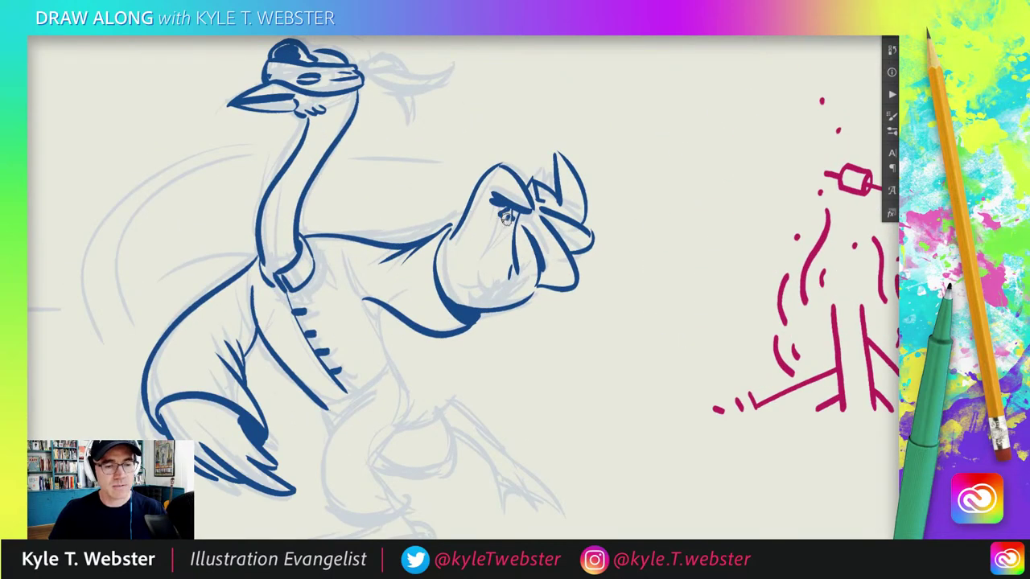
scroll(423, 278, left, 5)
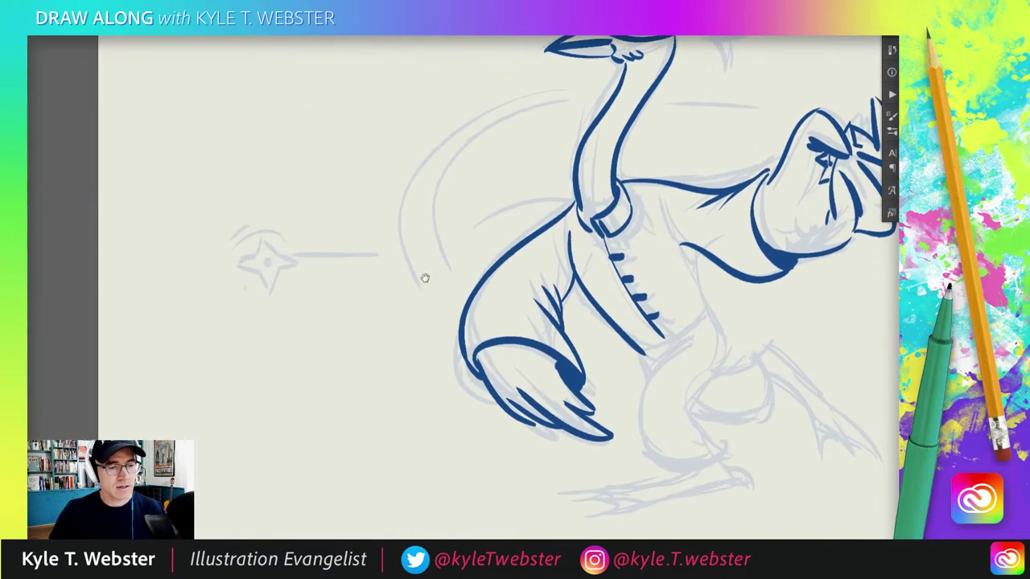
drag(578, 102, 452, 251)
scroll(451, 153, right, 3)
scroll(450, 153, up, 1)
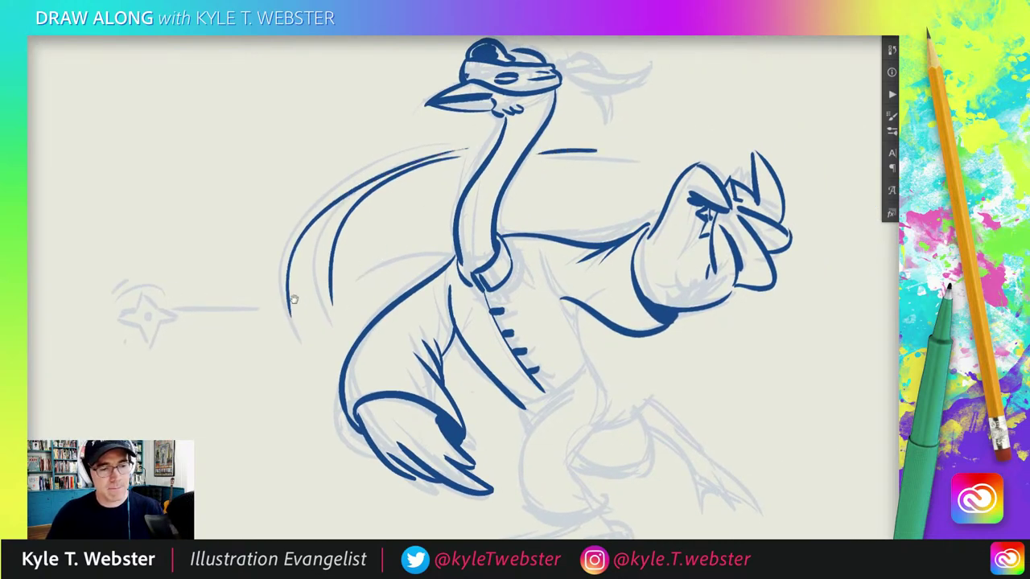
Ink the throwing star with spin ticks, a centre hole and two trailing speed lines
drag(295, 300, 387, 195)
mouse_move(407, 269)
mouse_down()
mouse_move(316, 268)
mouse_move(258, 291)
mouse_move(268, 295)
mouse_move(300, 268)
mouse_move(279, 278)
mouse_up()
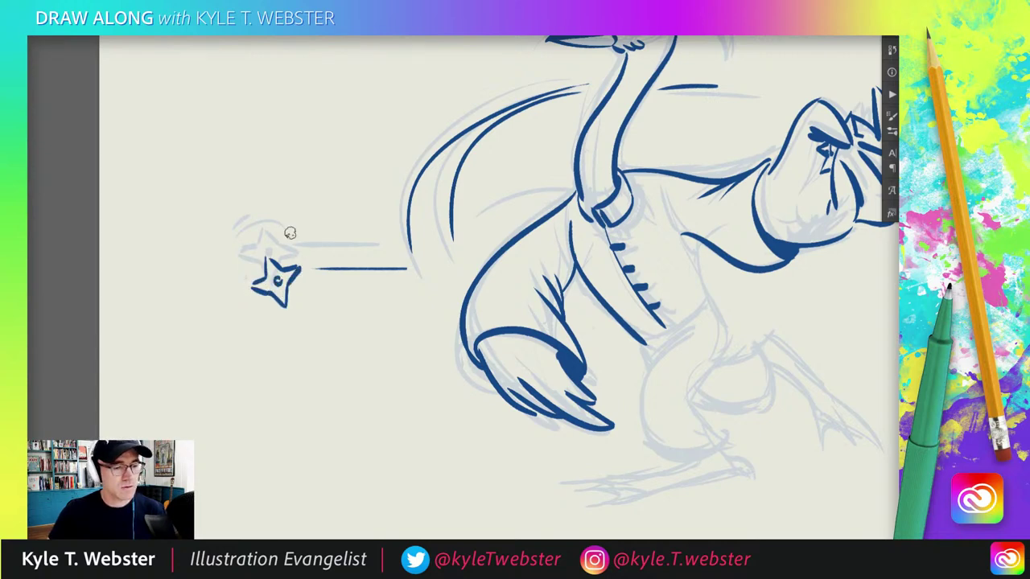
mouse_move(252, 241)
mouse_down()
mouse_move(246, 255)
mouse_move(254, 250)
mouse_up()
drag(407, 276, 320, 276)
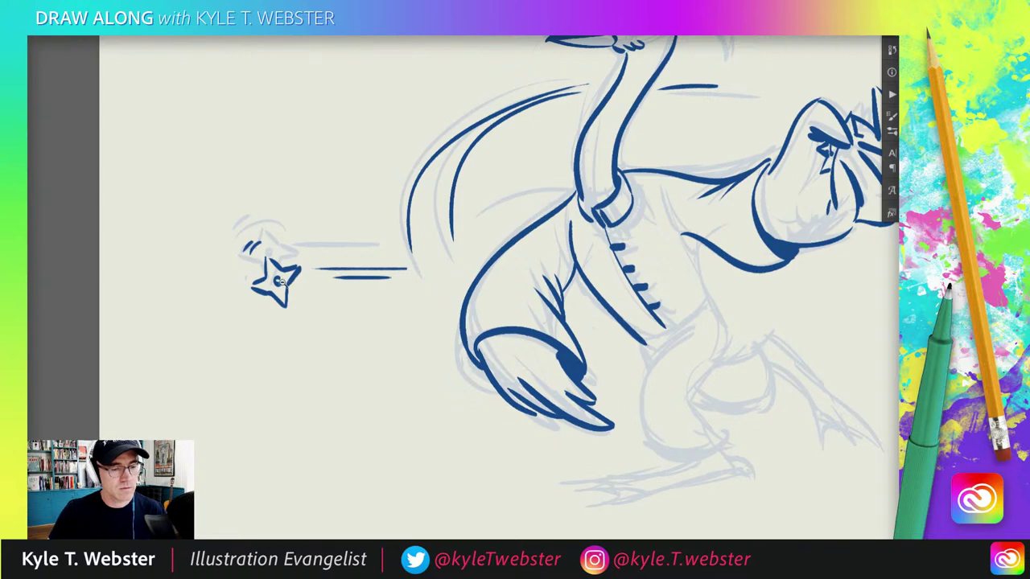
Ink the front of the ostrich's leg, covering the belly, thigh and bent upper leg
key(ctrl+minus)
scroll(356, 319, up, 2)
scroll(371, 306, up, 2)
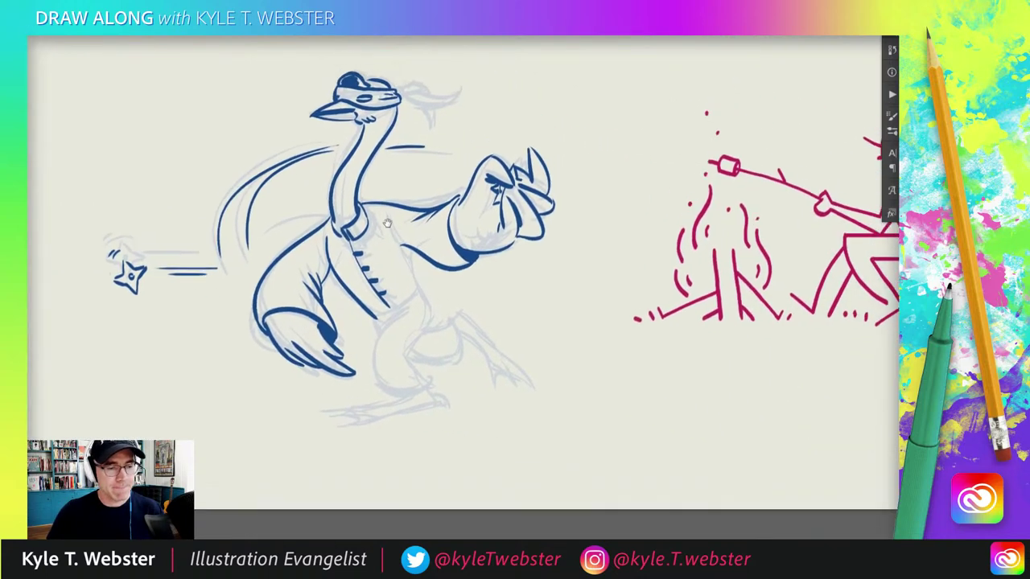
mouse_move(408, 270)
mouse_down()
mouse_move(447, 322)
mouse_move(372, 448)
mouse_move(418, 394)
mouse_move(442, 333)
mouse_move(434, 319)
mouse_up()
scroll(427, 346, down, 1)
Ink the heel, the back leg down to the foot, the clawed toes and the leg's bottom edge
mouse_move(429, 408)
mouse_down()
mouse_move(481, 384)
mouse_move(462, 352)
mouse_up()
scroll(355, 339, down, 2)
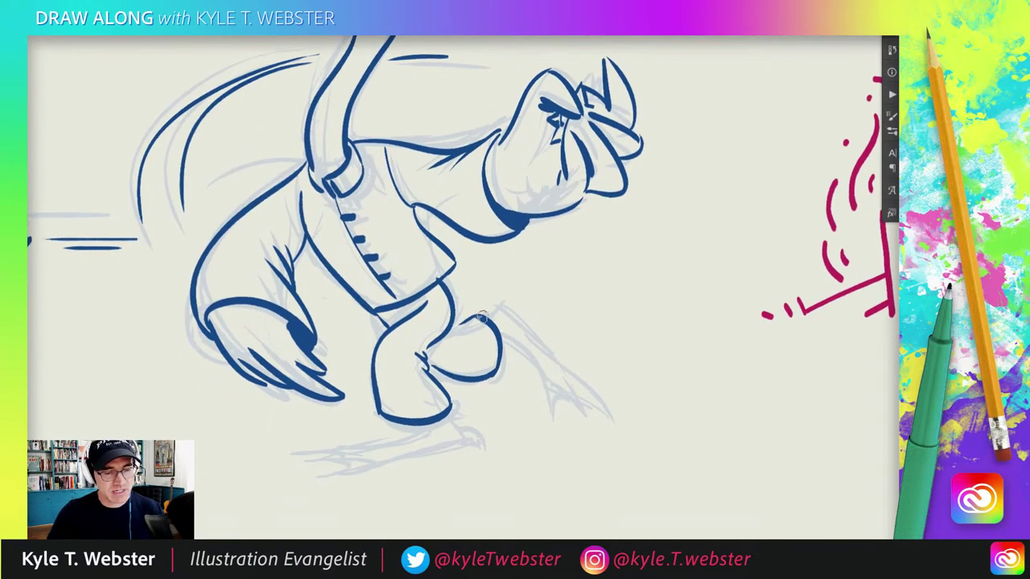
drag(497, 313, 594, 409)
mouse_move(545, 377)
mouse_down()
mouse_move(588, 407)
mouse_move(570, 404)
mouse_move(492, 330)
mouse_up()
drag(346, 338, 386, 308)
mouse_move(483, 383)
mouse_down()
mouse_move(494, 394)
mouse_move(368, 439)
mouse_move(359, 420)
mouse_up()
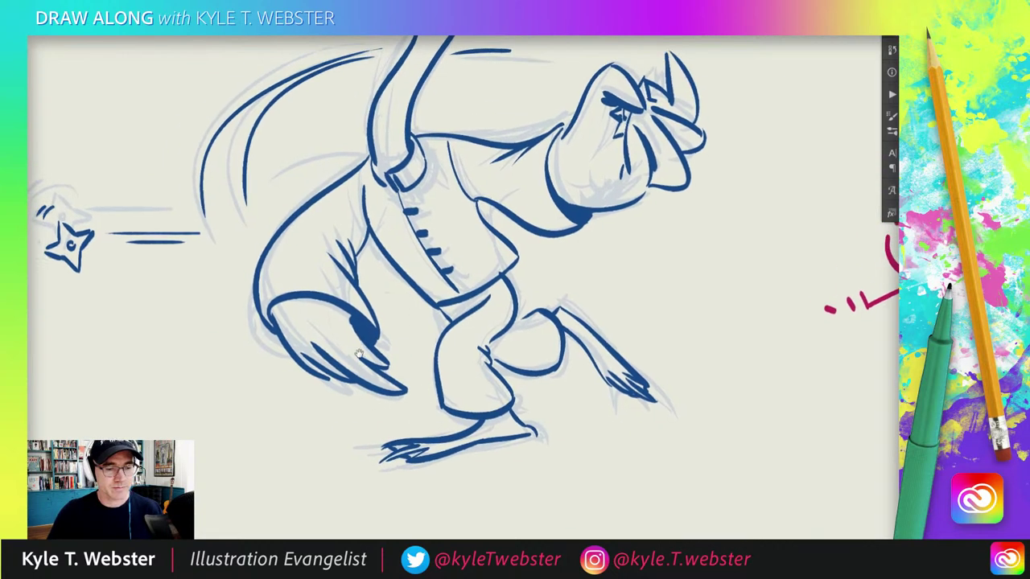
Add short dashed ground lines beneath the feet and to their right
drag(347, 311, 393, 346)
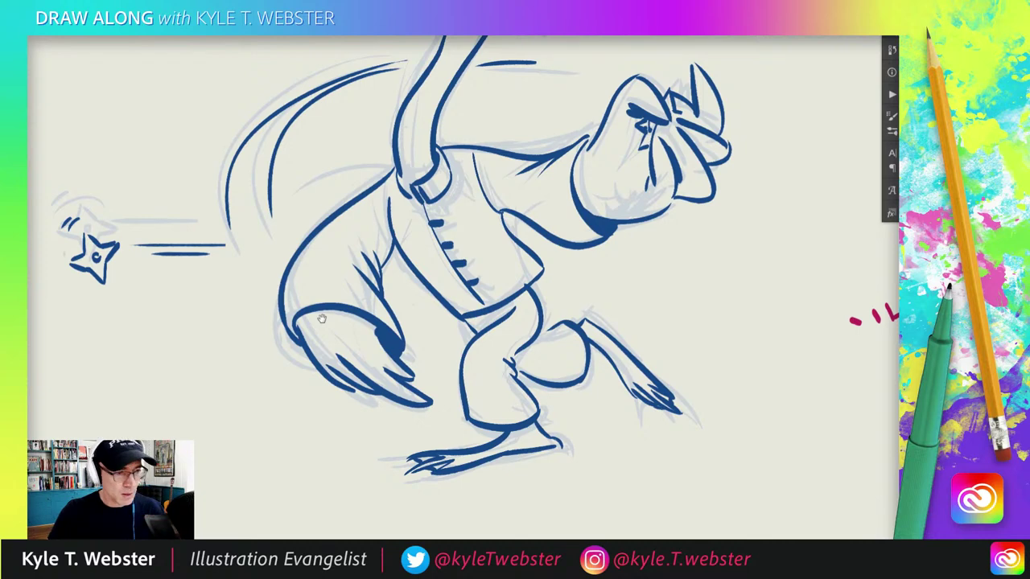
scroll(328, 317, down, 3)
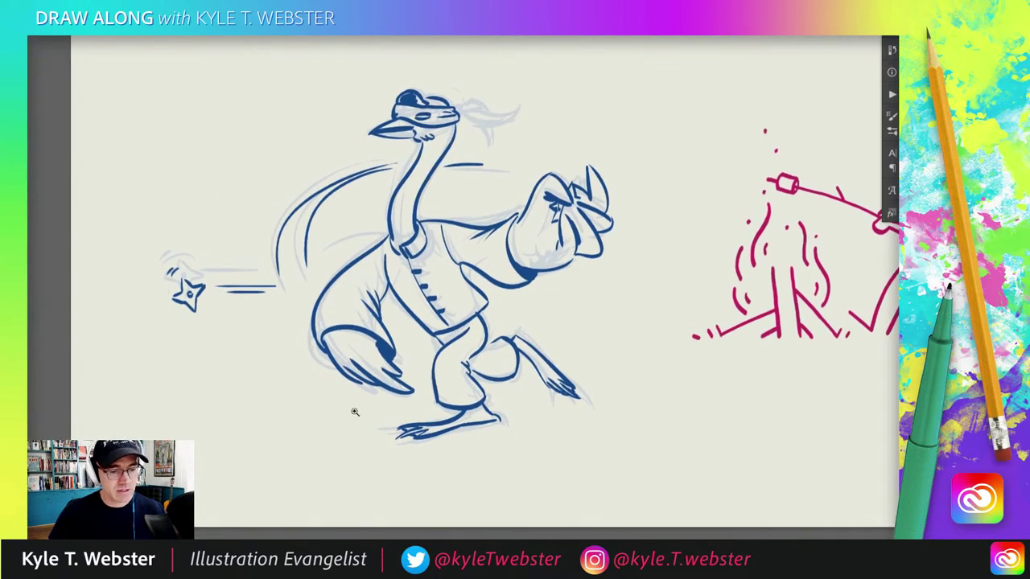
scroll(378, 394, up, 3)
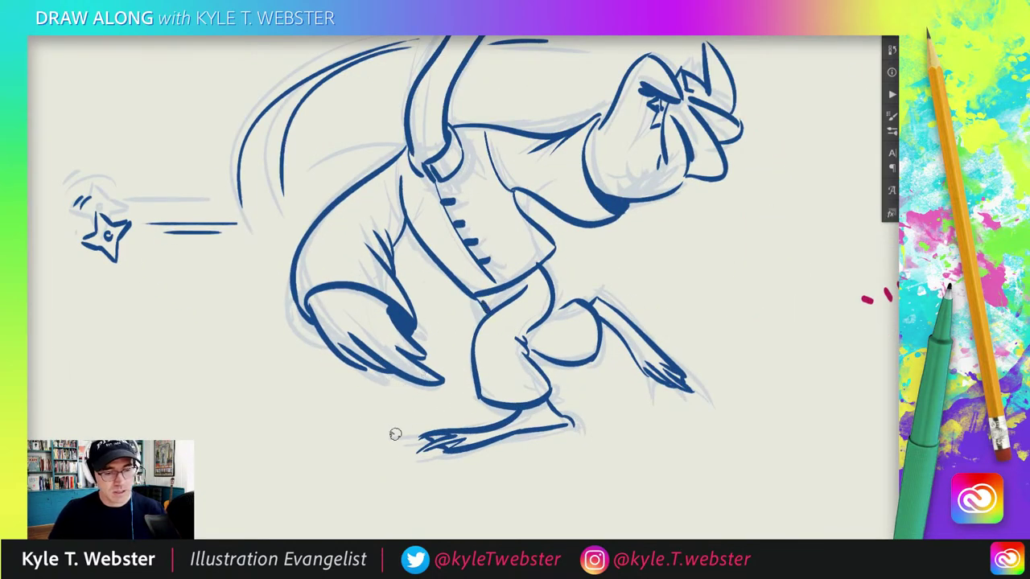
drag(402, 431, 367, 437)
drag(347, 435, 327, 439)
drag(355, 375, 315, 371)
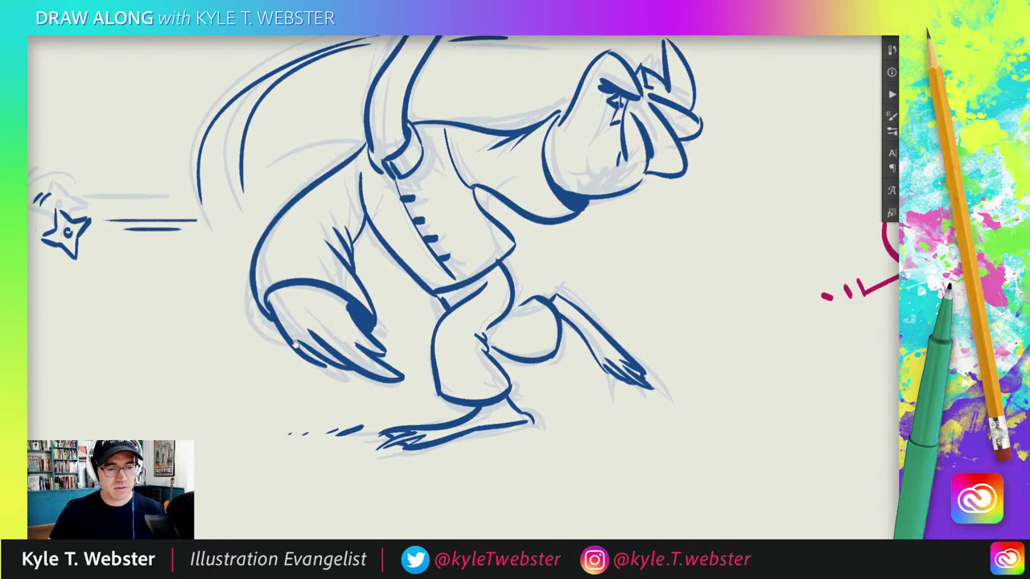
drag(602, 424, 583, 430)
Add feather marks along the ostrich's neck and chest
scroll(413, 372, down, 3)
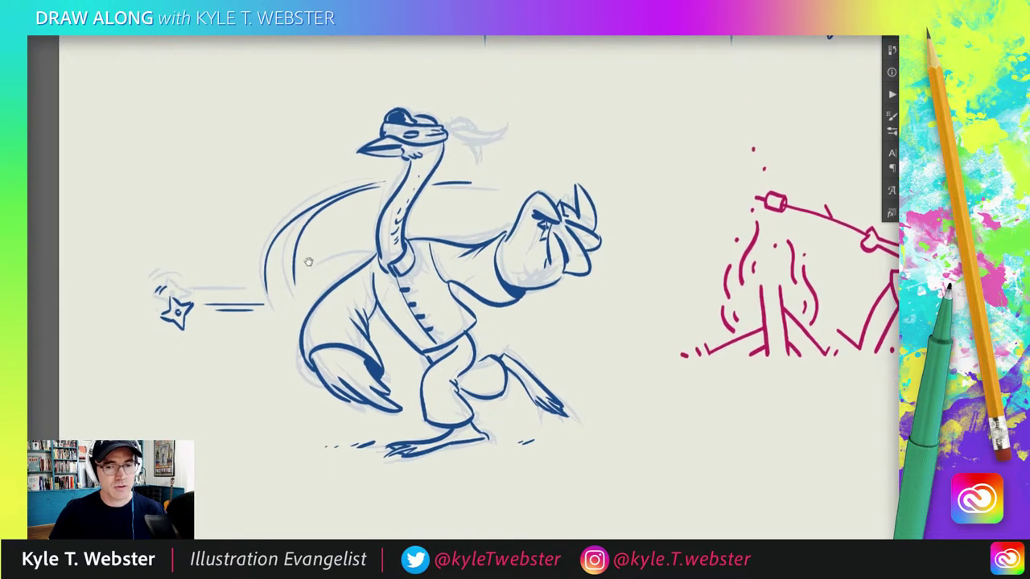
drag(336, 361, 311, 341)
scroll(312, 342, up, 2)
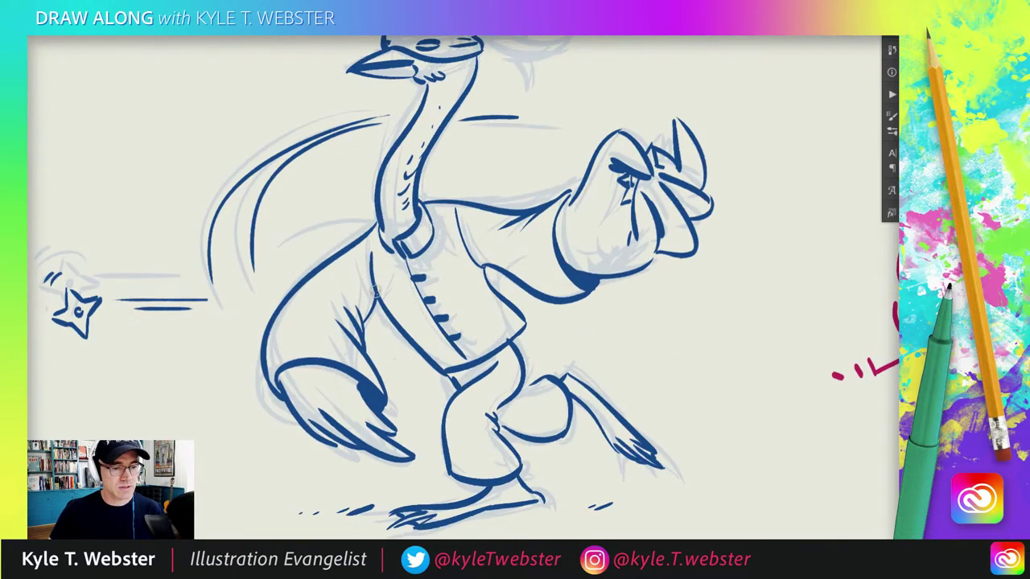
drag(375, 292, 365, 257)
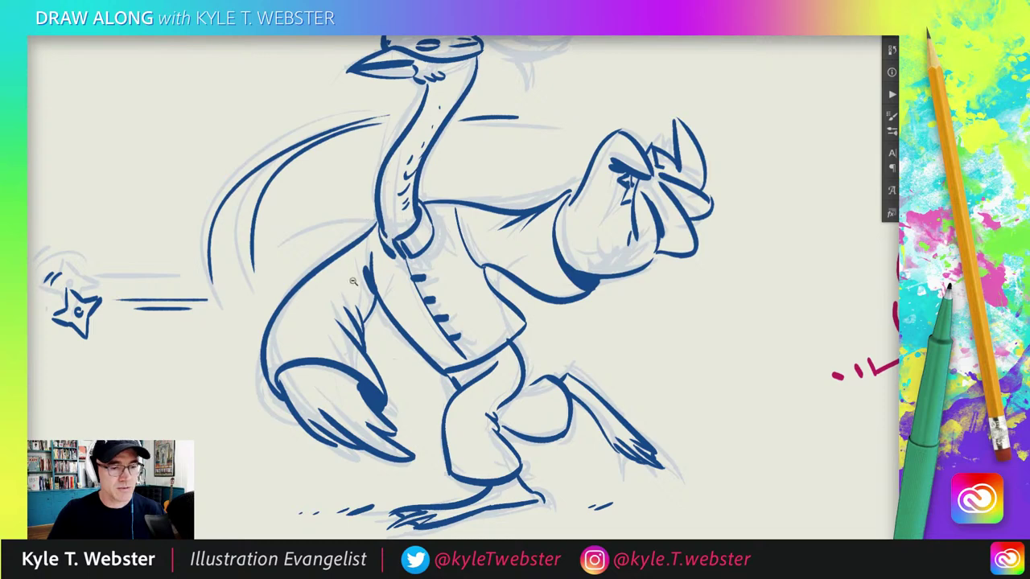
Erase the beak's old ink lines to rework them, and fit the whole page in view
scroll(352, 281, down, 2)
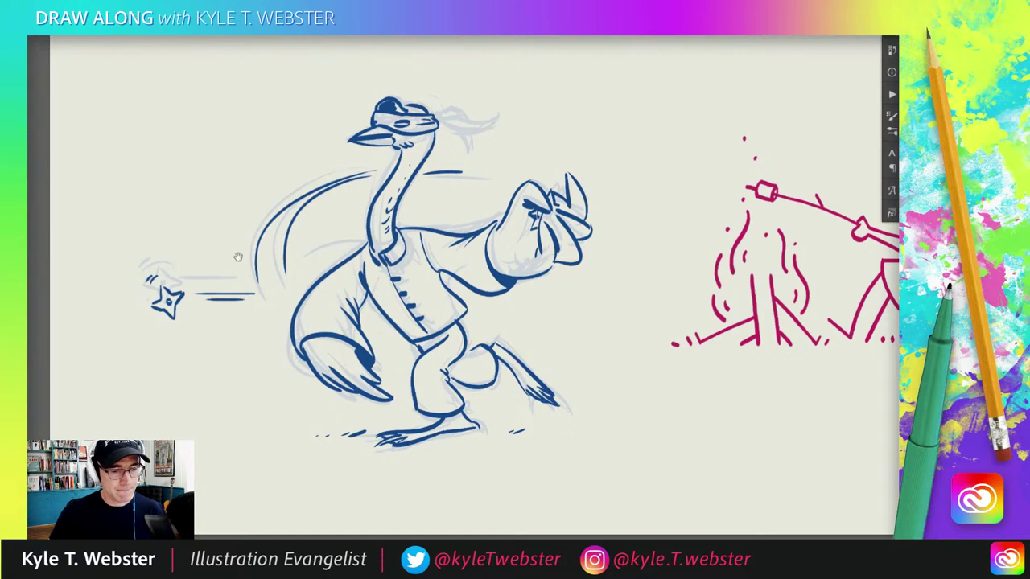
scroll(340, 163, up, 2)
mouse_move(366, 148)
mouse_down()
mouse_move(409, 133)
mouse_move(344, 138)
mouse_move(409, 133)
mouse_up()
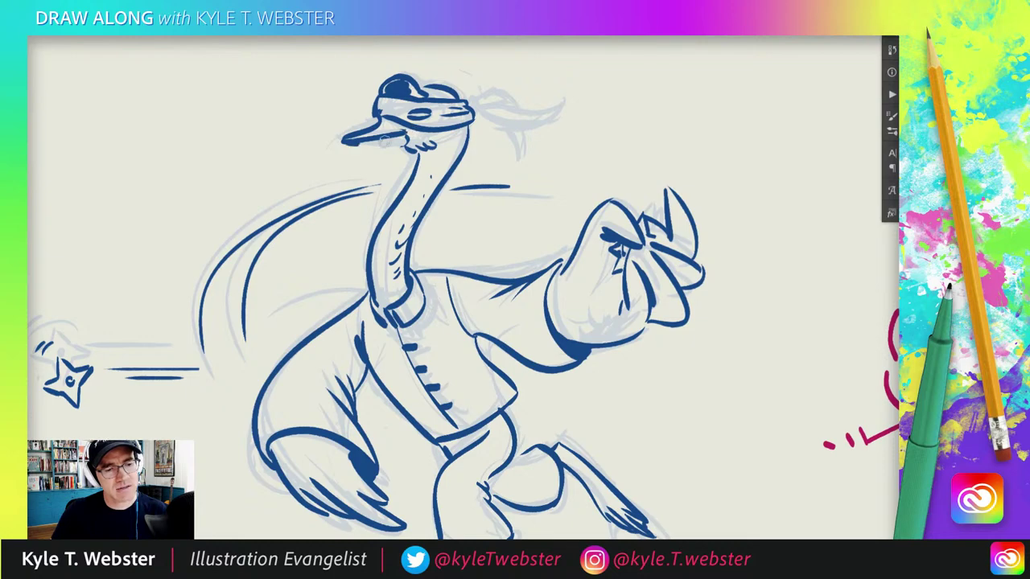
key(ctrl+0)
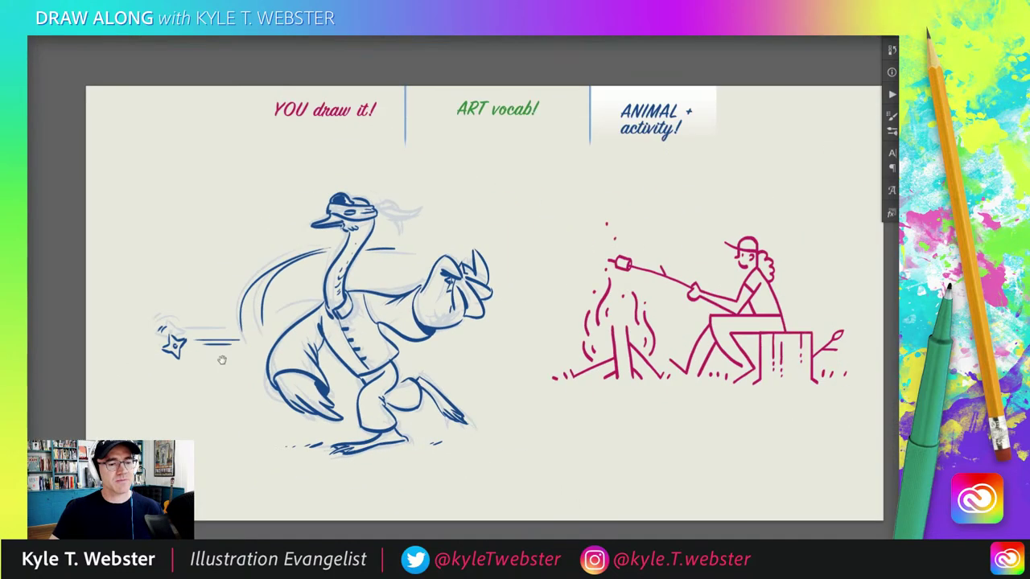
Ink the flapping bandana tail behind the head and hide the light-blue sketch layer
key(ctrl+plus)
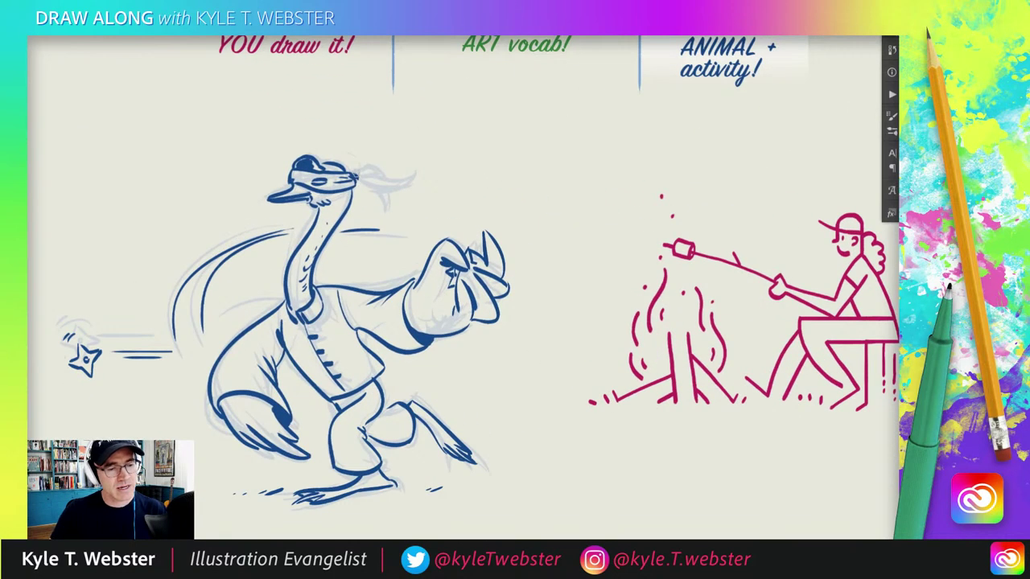
mouse_move(372, 172)
mouse_down()
mouse_move(403, 186)
mouse_move(359, 183)
mouse_up()
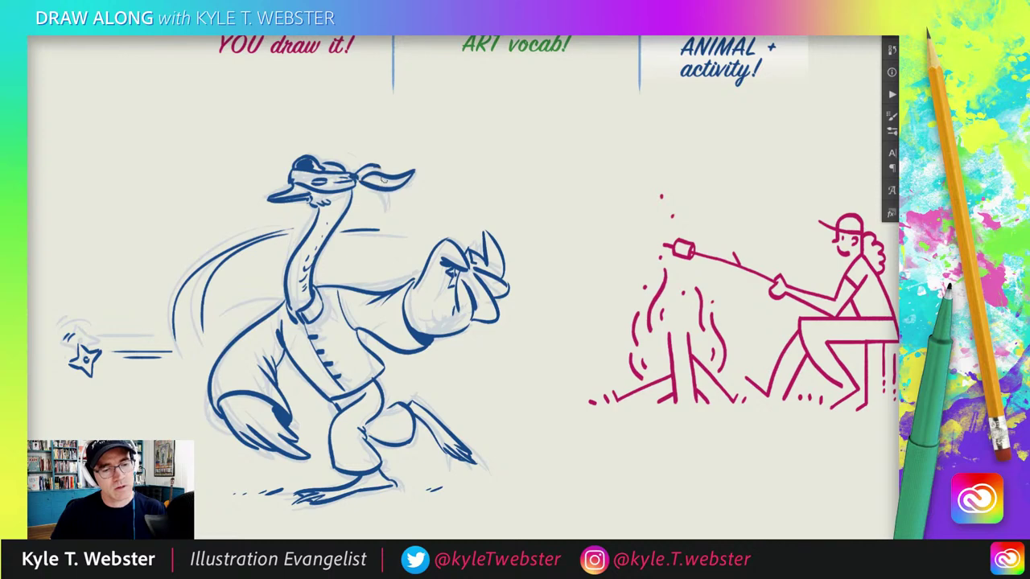
key(ctrl+0)
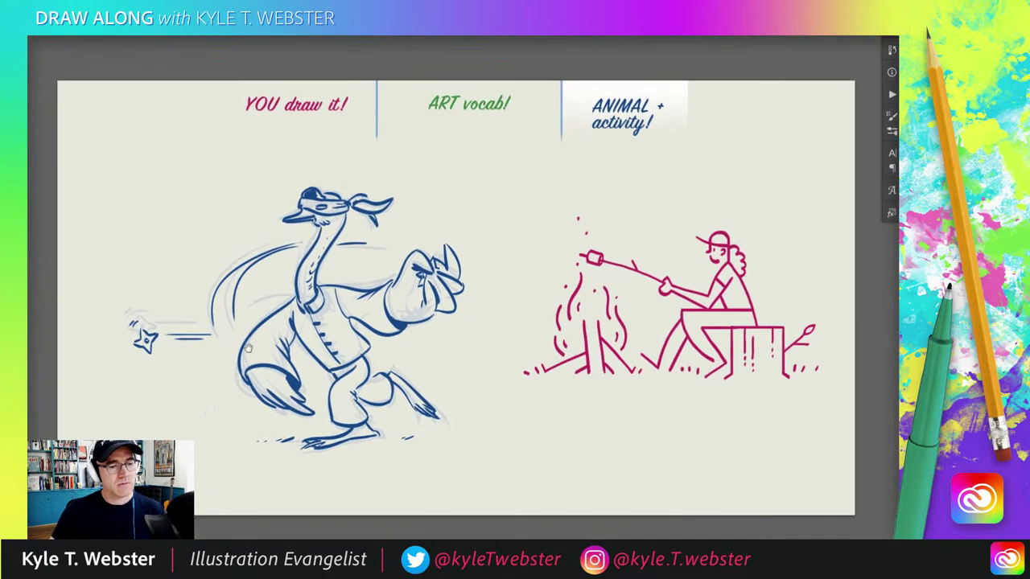
key(ctrl+comma)
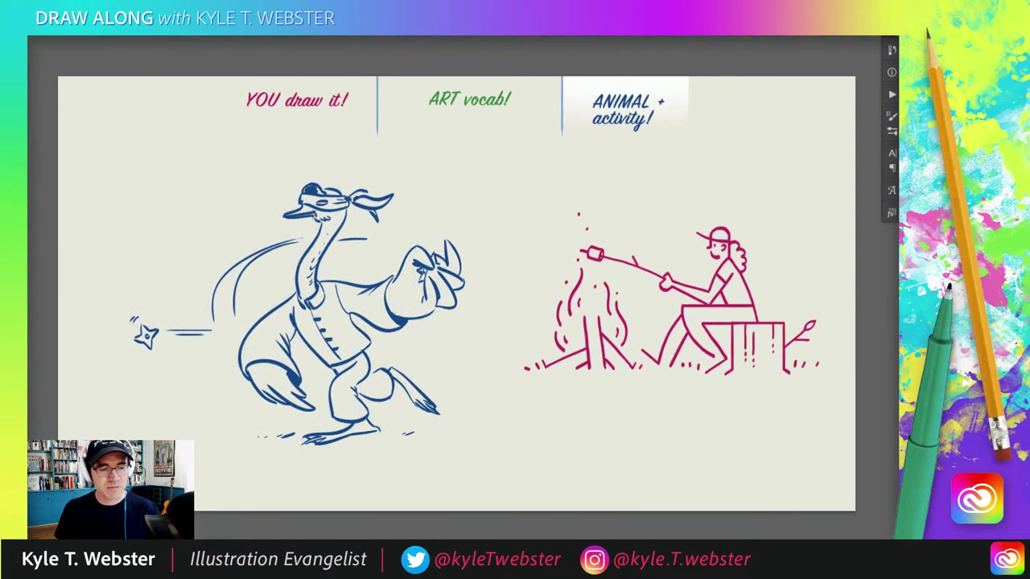